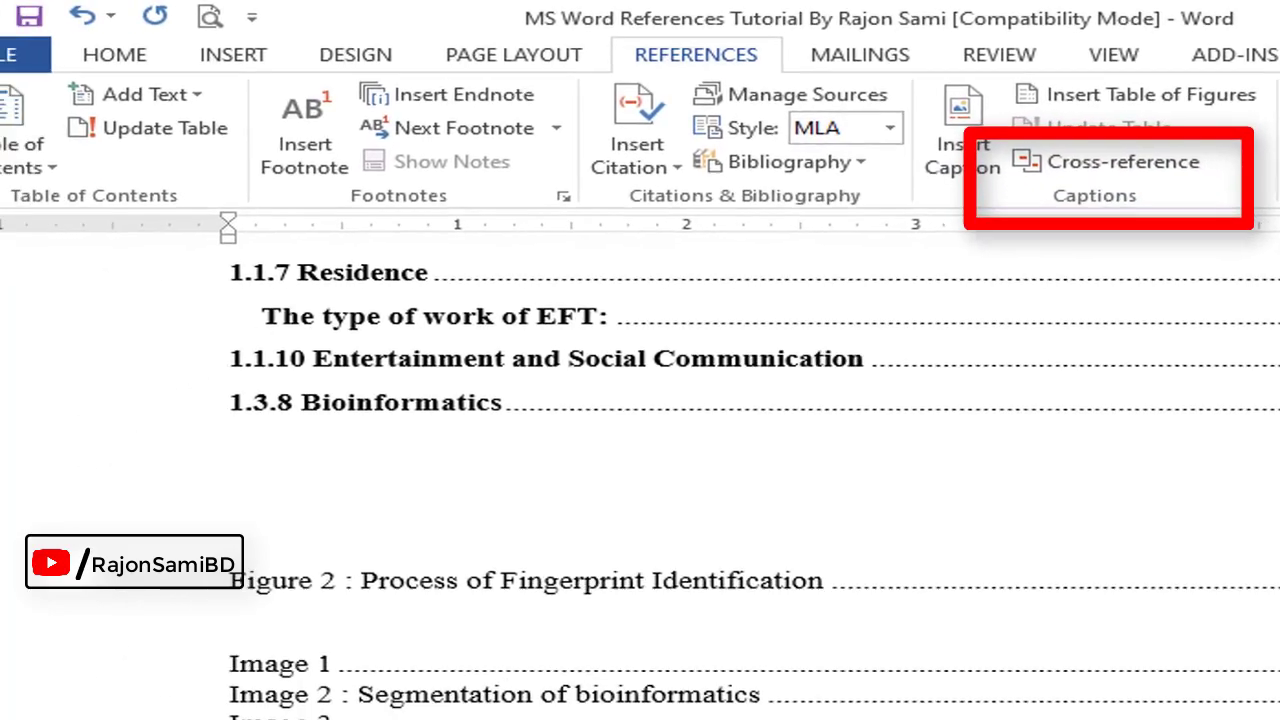
Look over the Insert tab's linking options and close them without choosing one.
click(280, 55)
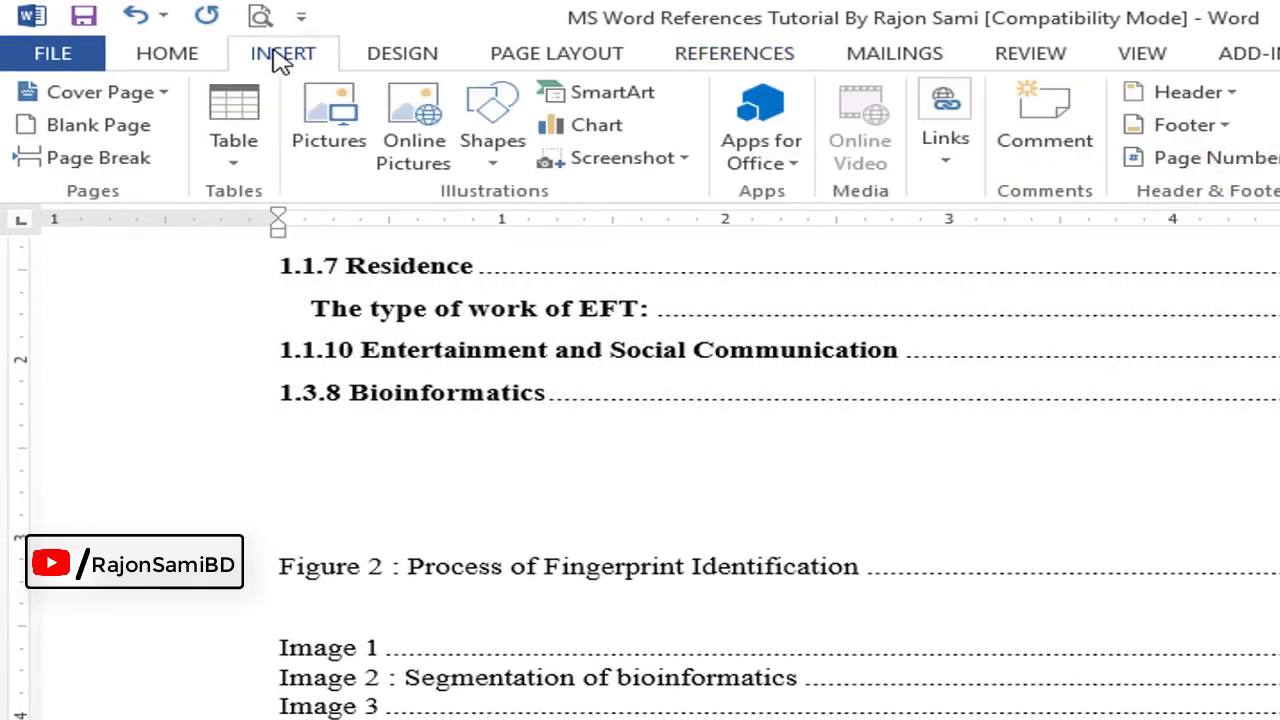
click(945, 145)
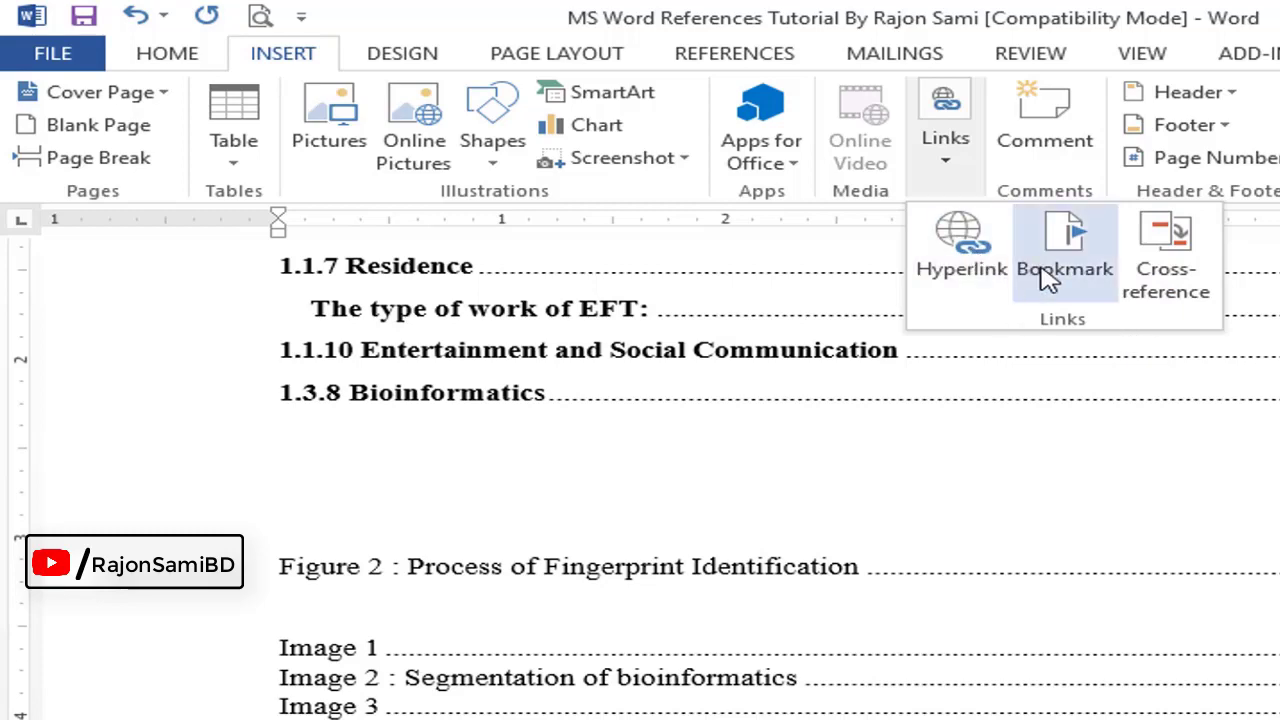
click(928, 650)
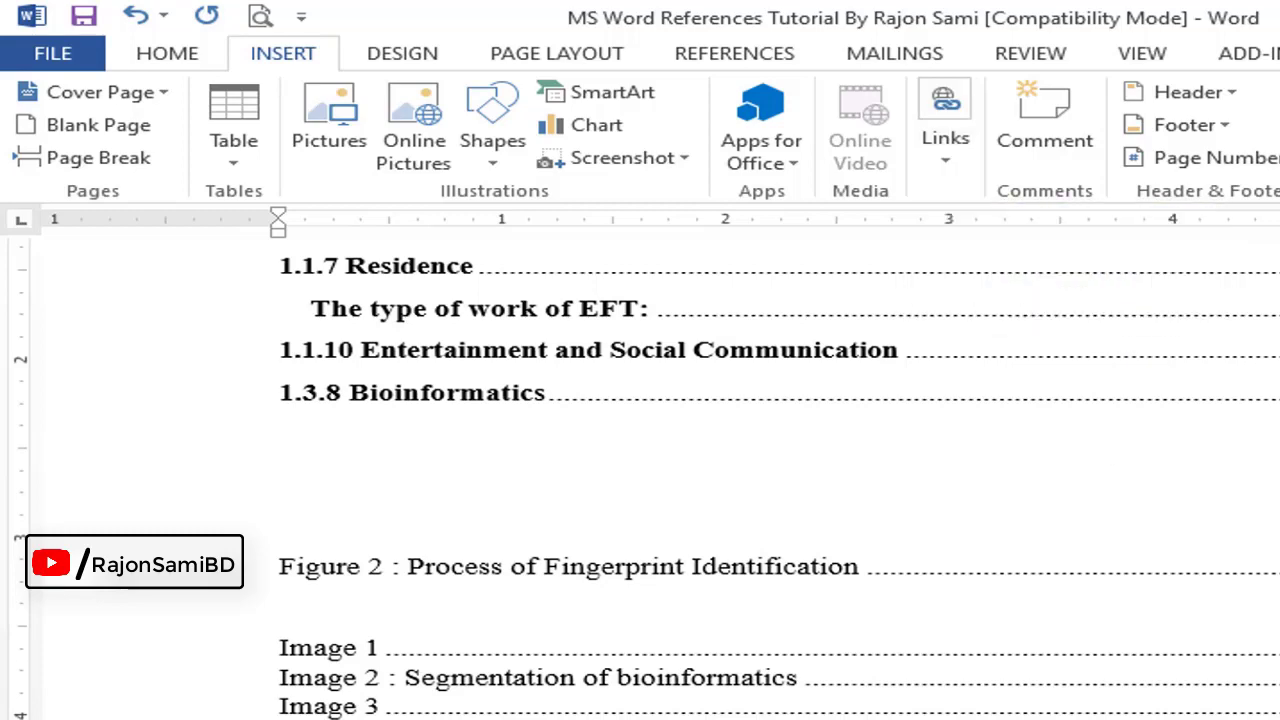
click(788, 58)
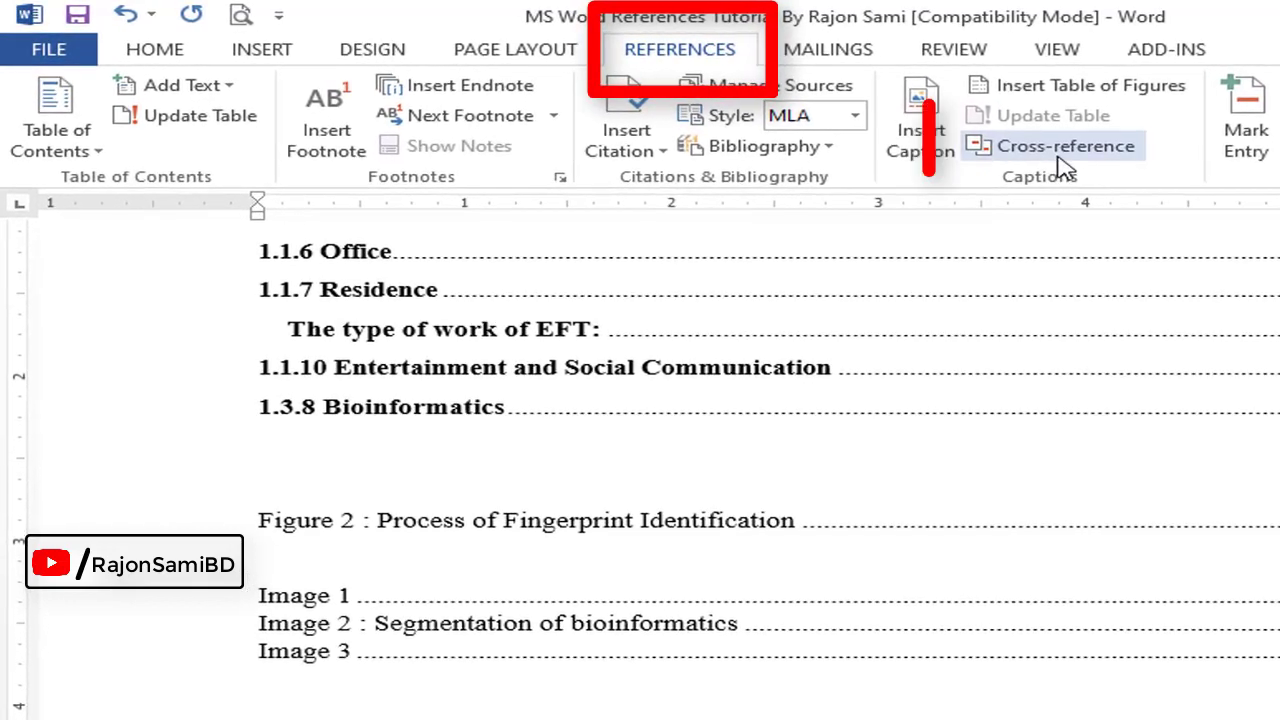
Open the Cross-reference dialog and browse the reference types, choosing Heading.
click(1080, 158)
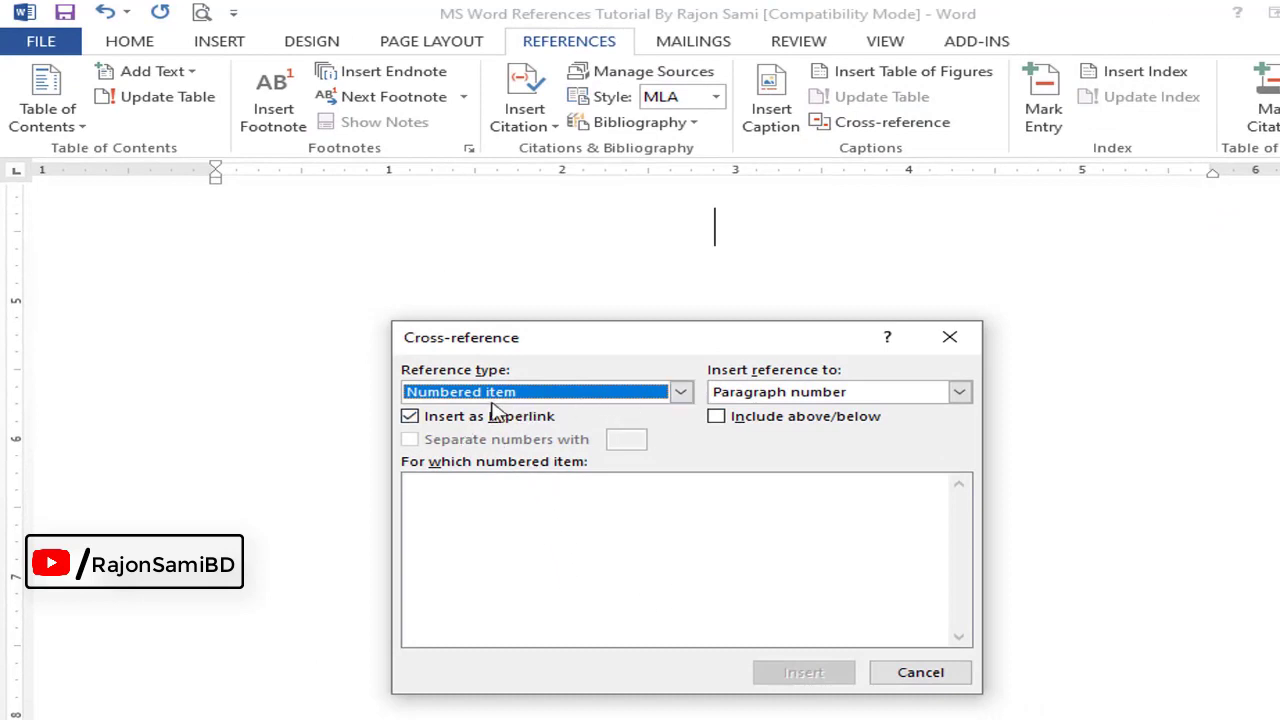
click(624, 400)
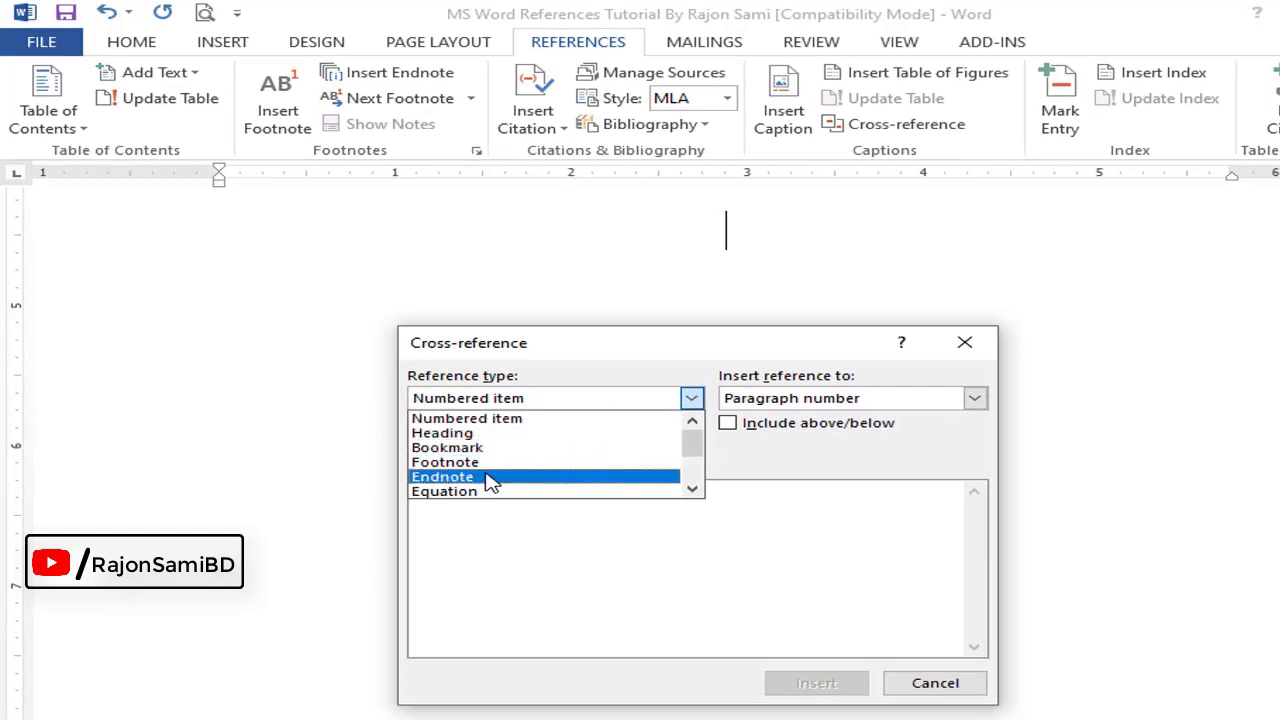
click(692, 490)
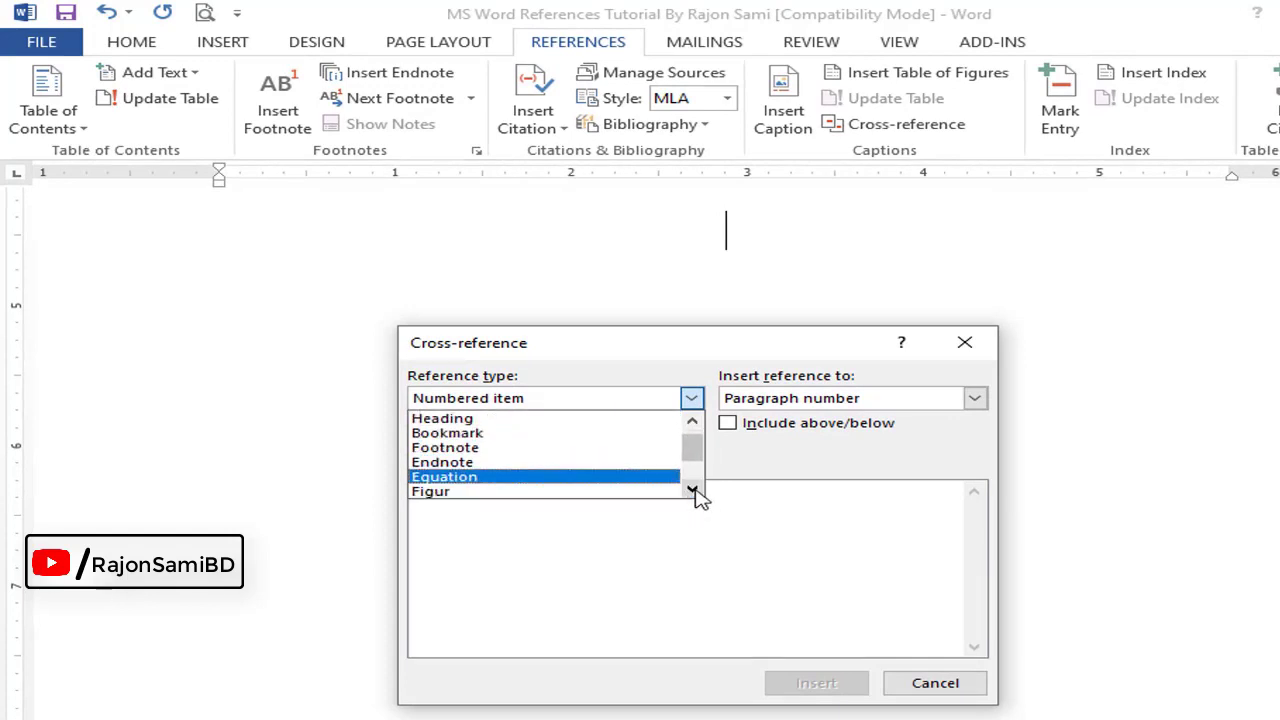
click(692, 490)
click(692, 490)
click(692, 490)
click(694, 490)
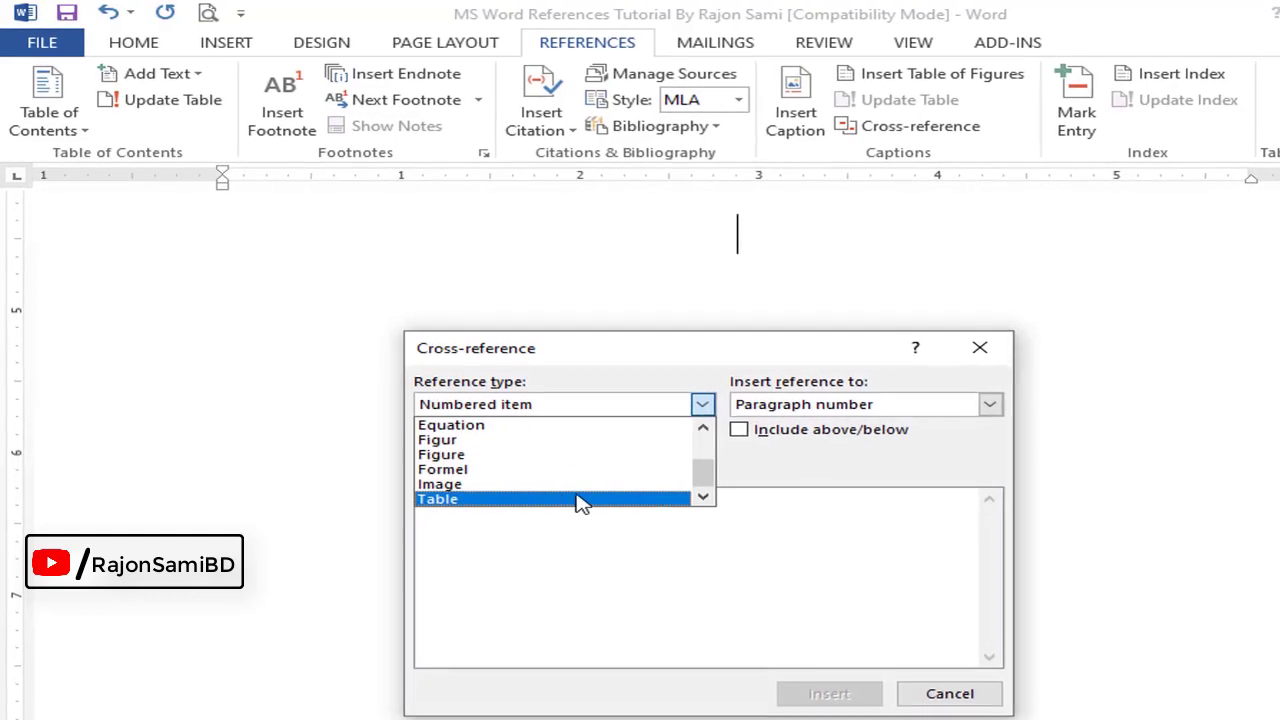
click(704, 427)
click(704, 427)
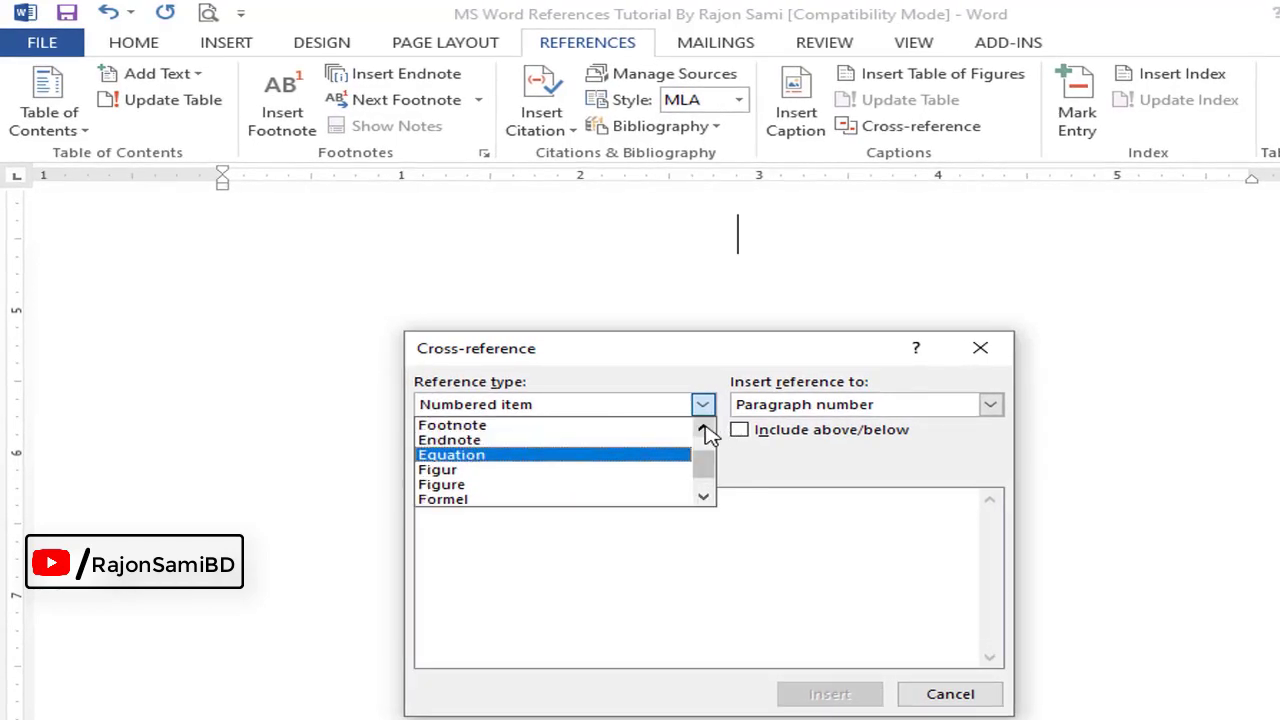
click(704, 427)
click(704, 427)
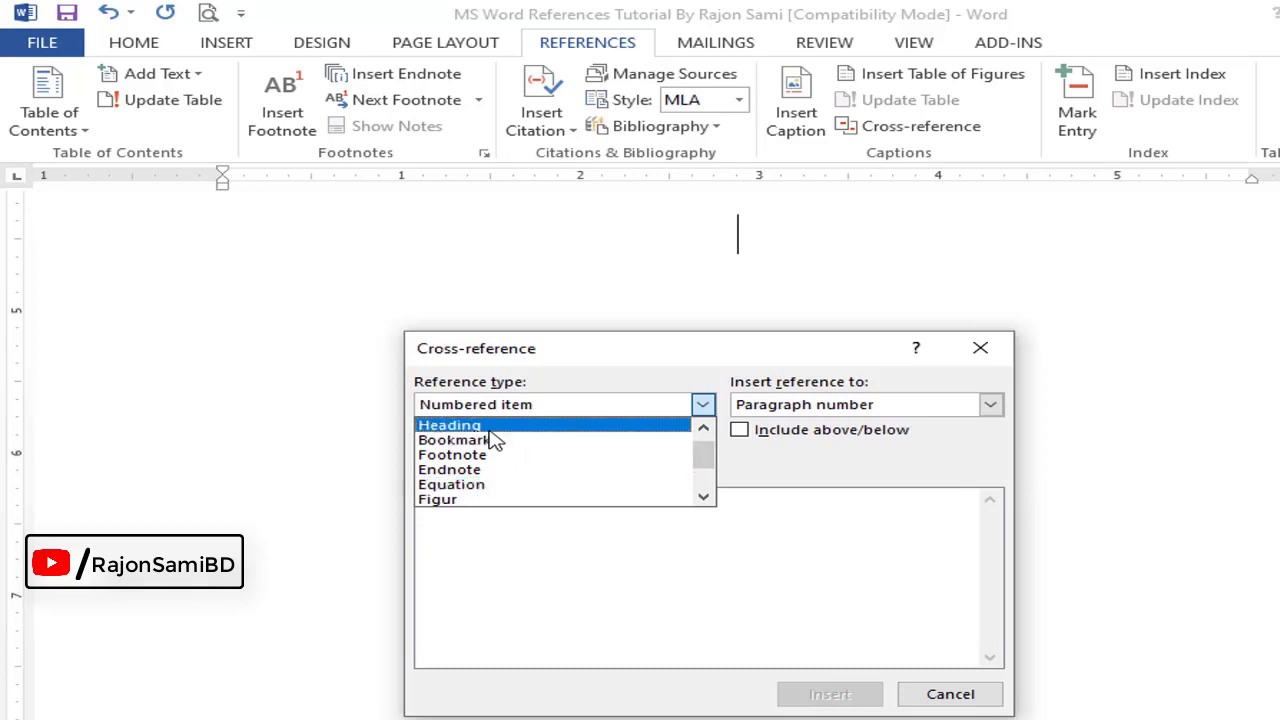
click(489, 427)
Try Heading and then Bookmark as the reference type, then close the Cross-reference dialog.
click(704, 408)
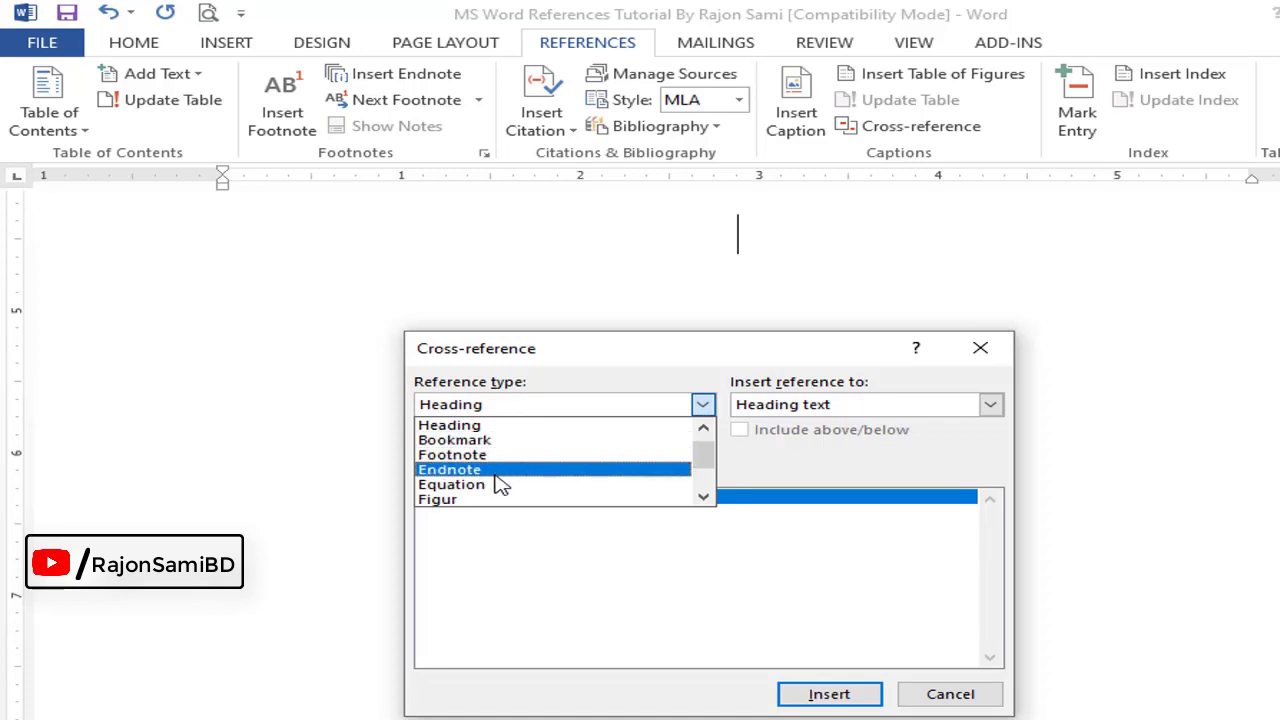
click(495, 425)
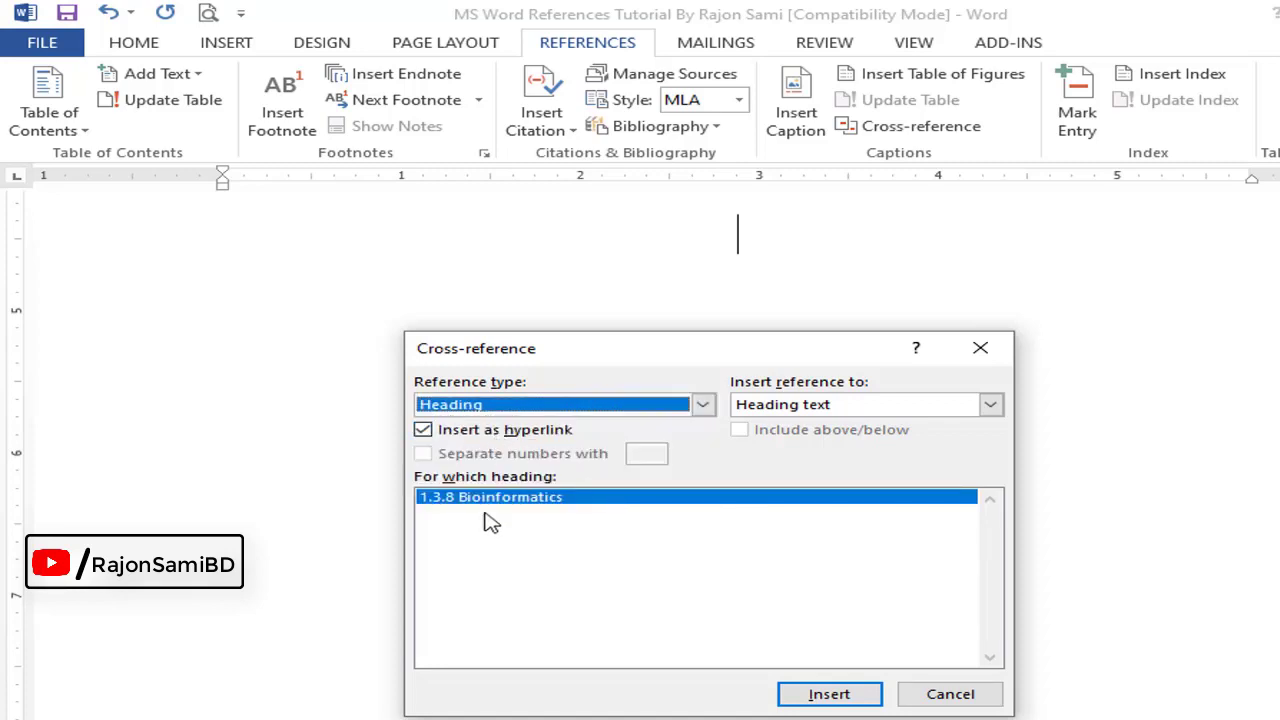
click(566, 404)
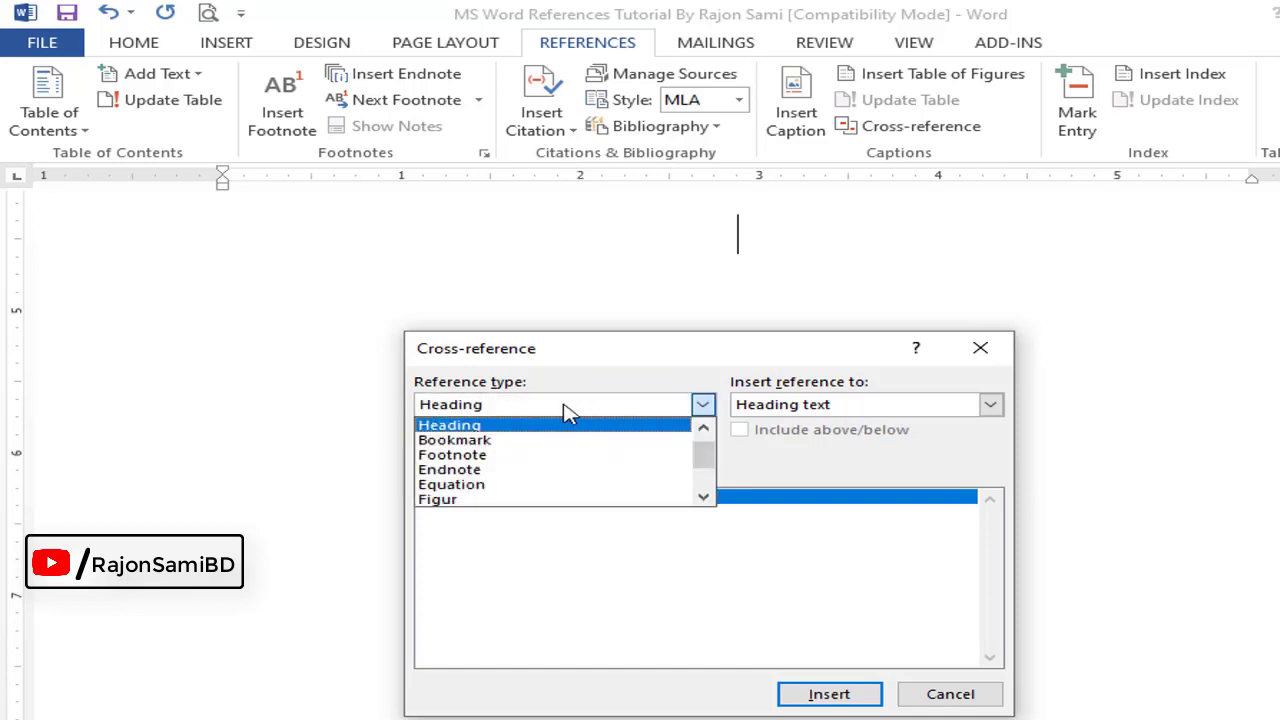
click(515, 440)
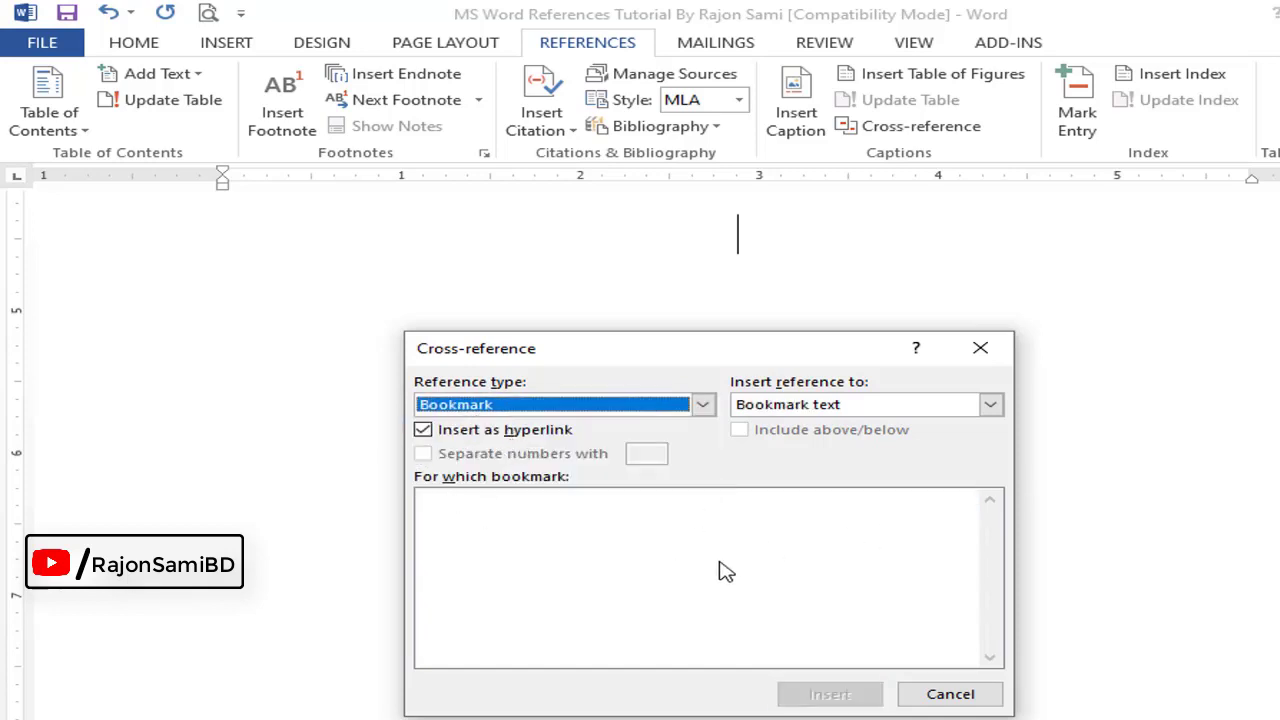
click(980, 348)
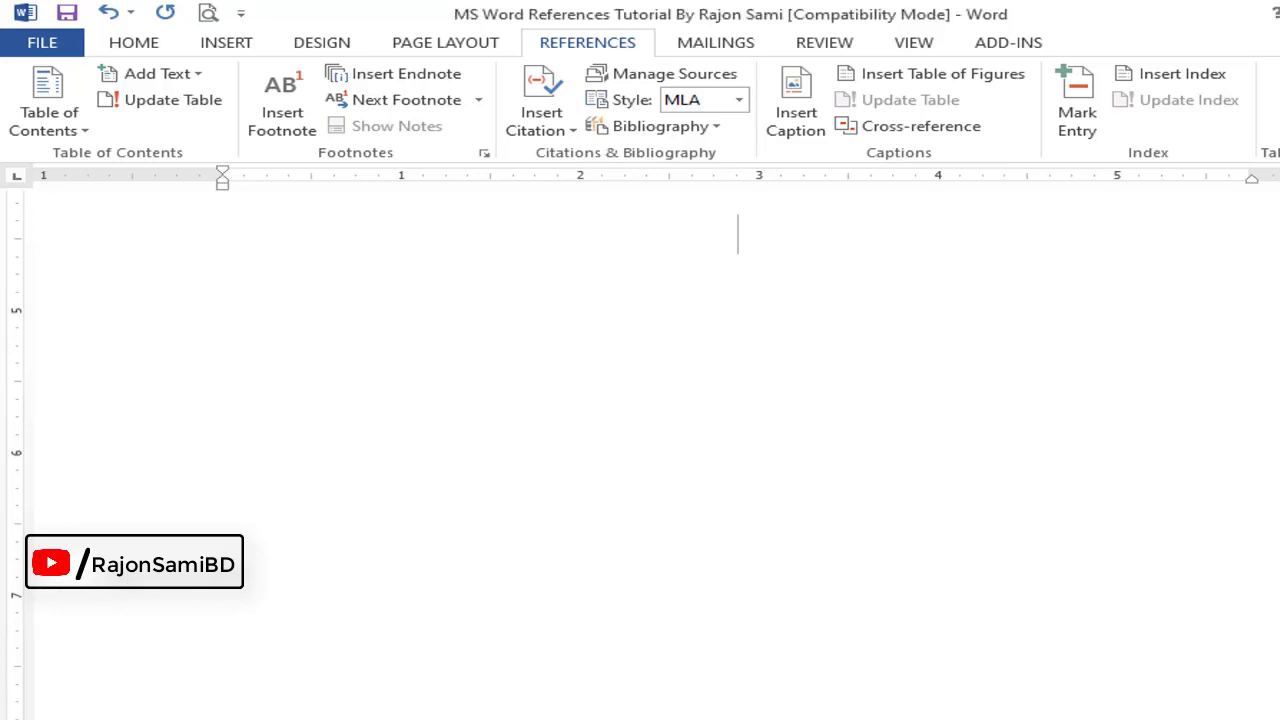
Apply the Heading 1 style to the 'Treatment Process of Cryosurgery:' line.
scroll(283, 270, up, 1)
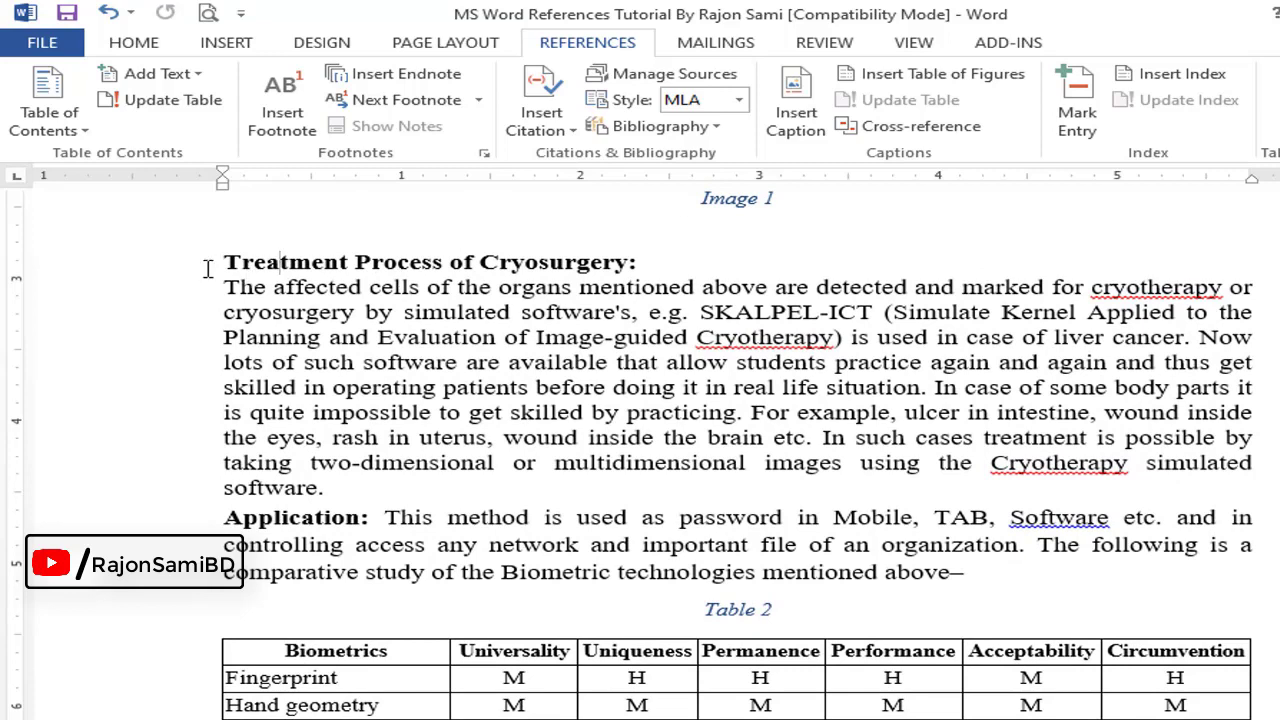
click(200, 272)
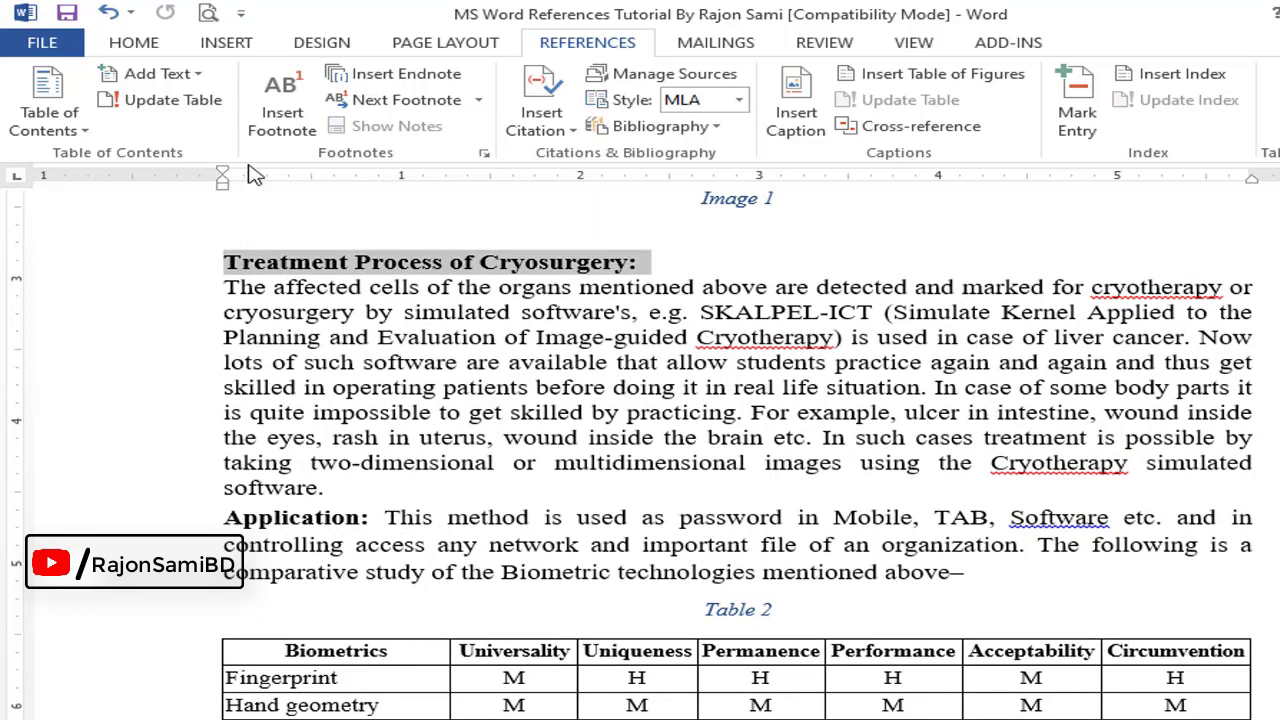
click(143, 40)
click(1062, 112)
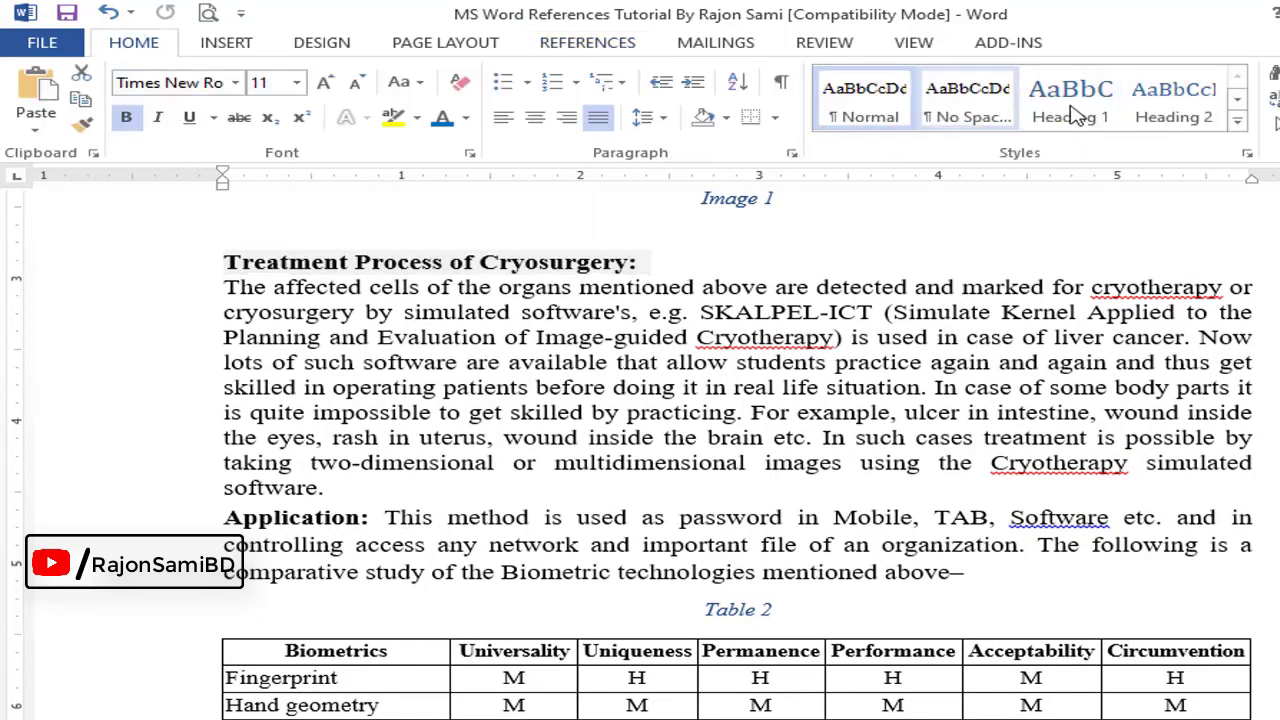
Apply the Heading 2 style to the '1.3.9 Genetic Engineering' line.
drag(1276, 235, 1276, 262)
click(396, 320)
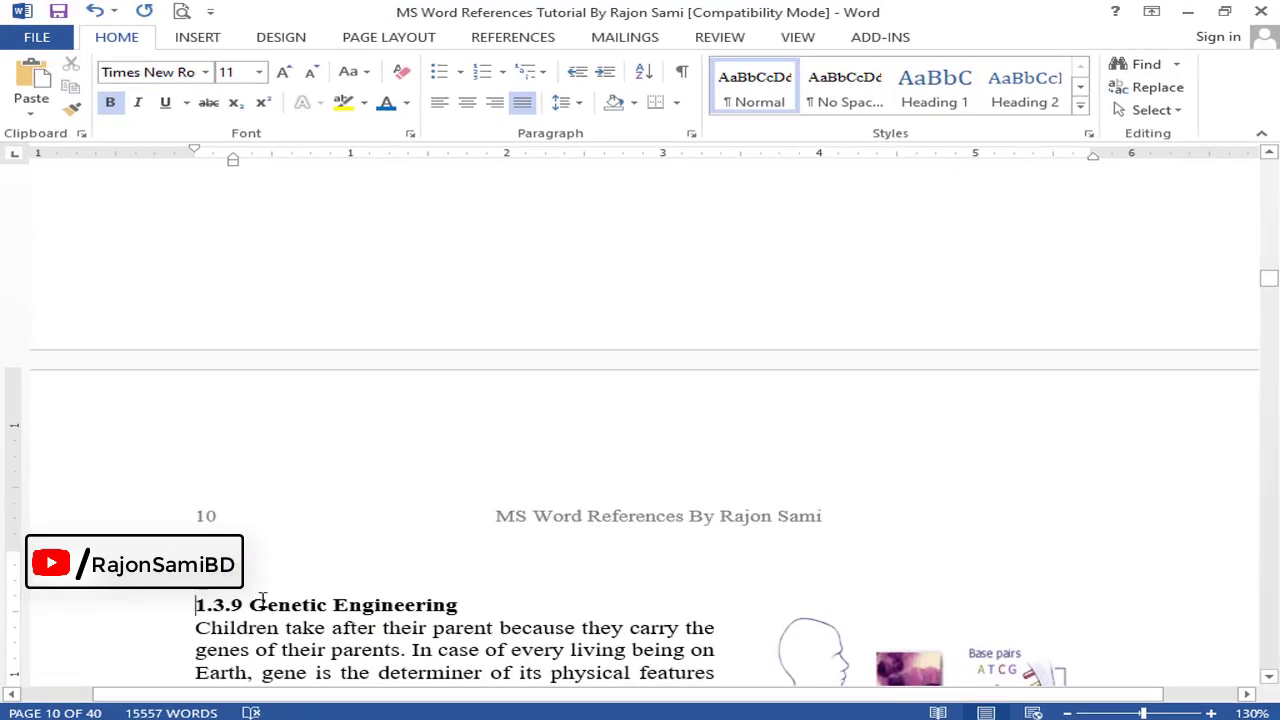
triple_click(490, 600)
click(1025, 90)
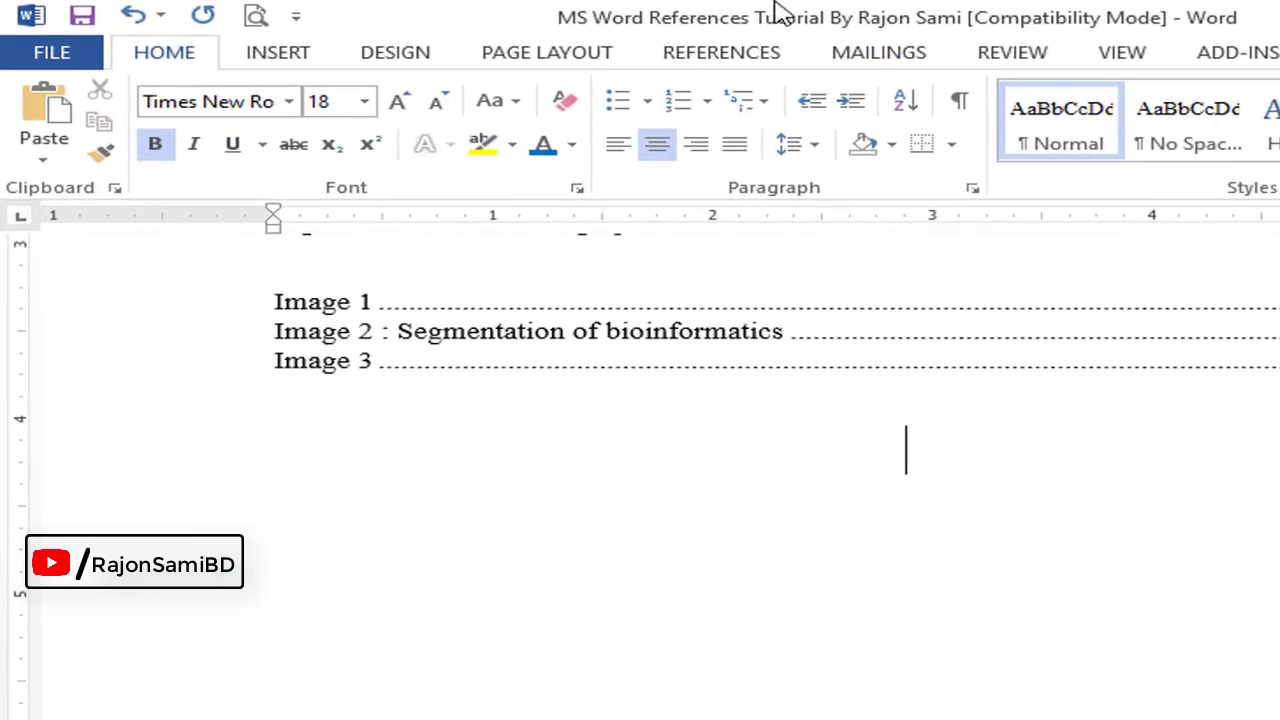
Insert a Heading-type cross-reference showing the heading text 'Treatment Process of Cryosurgery:'.
click(540, 40)
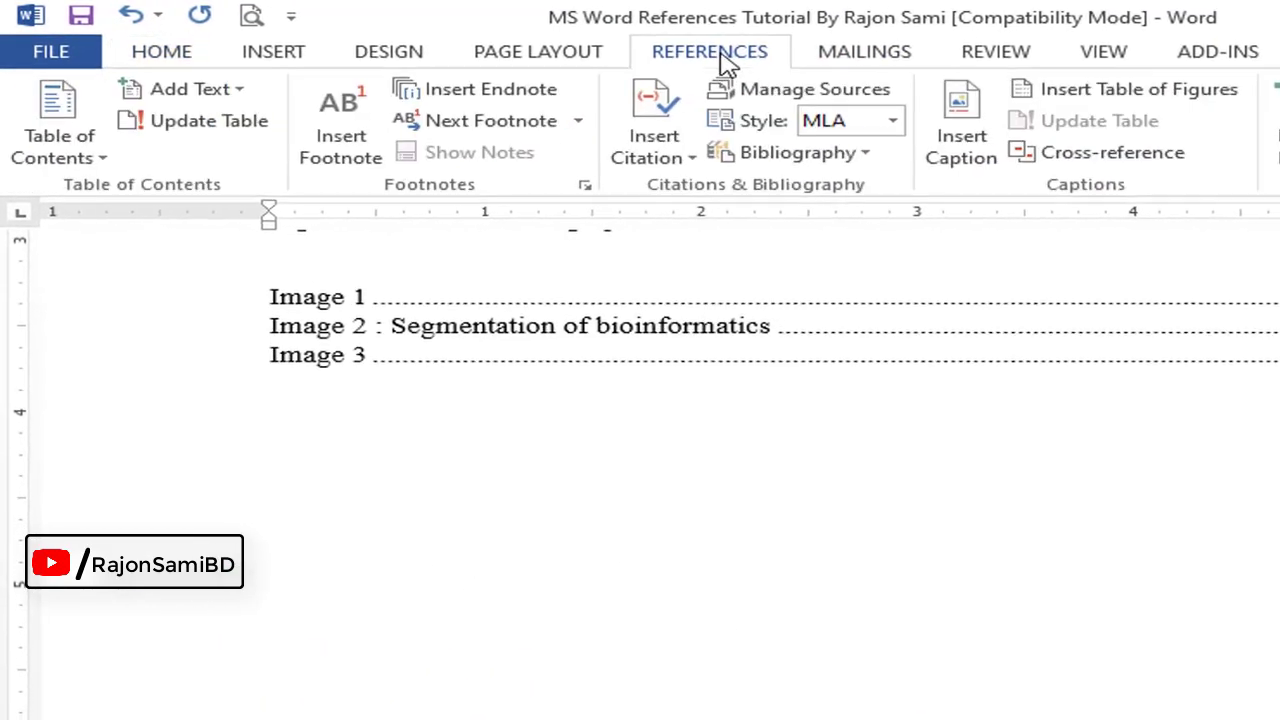
click(1095, 152)
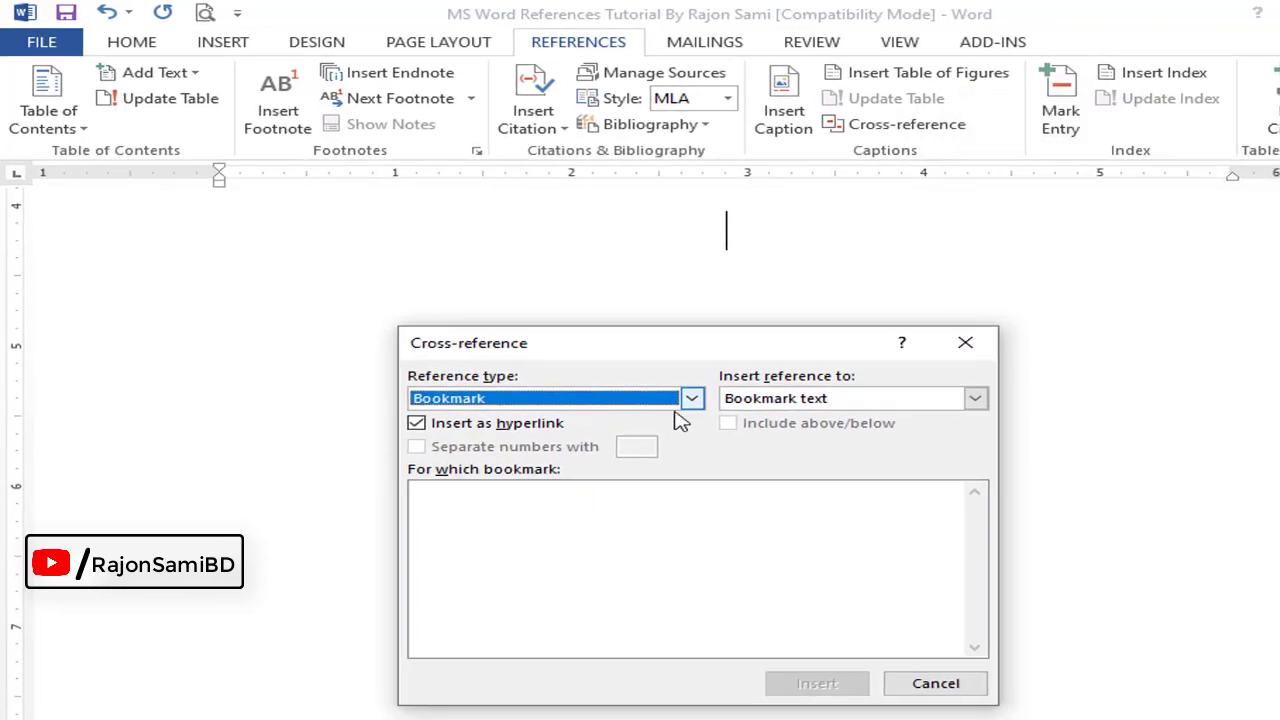
click(672, 400)
scroll(491, 446, up, 1)
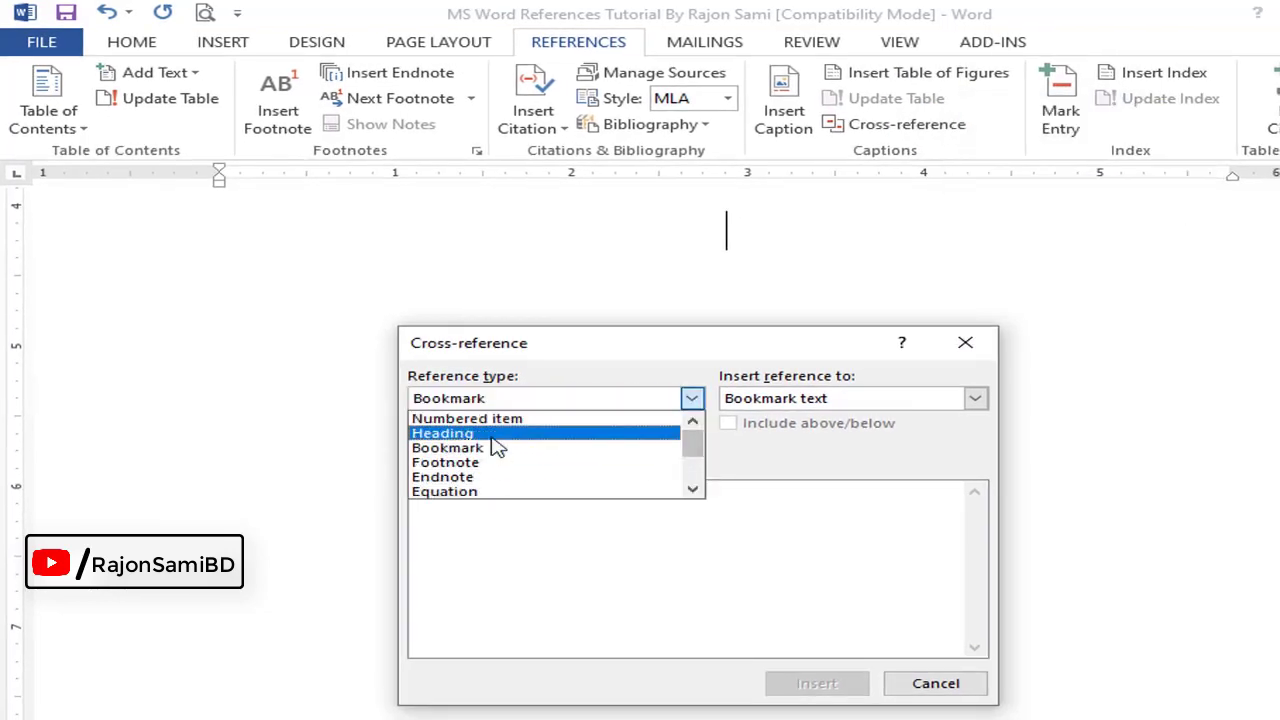
click(493, 447)
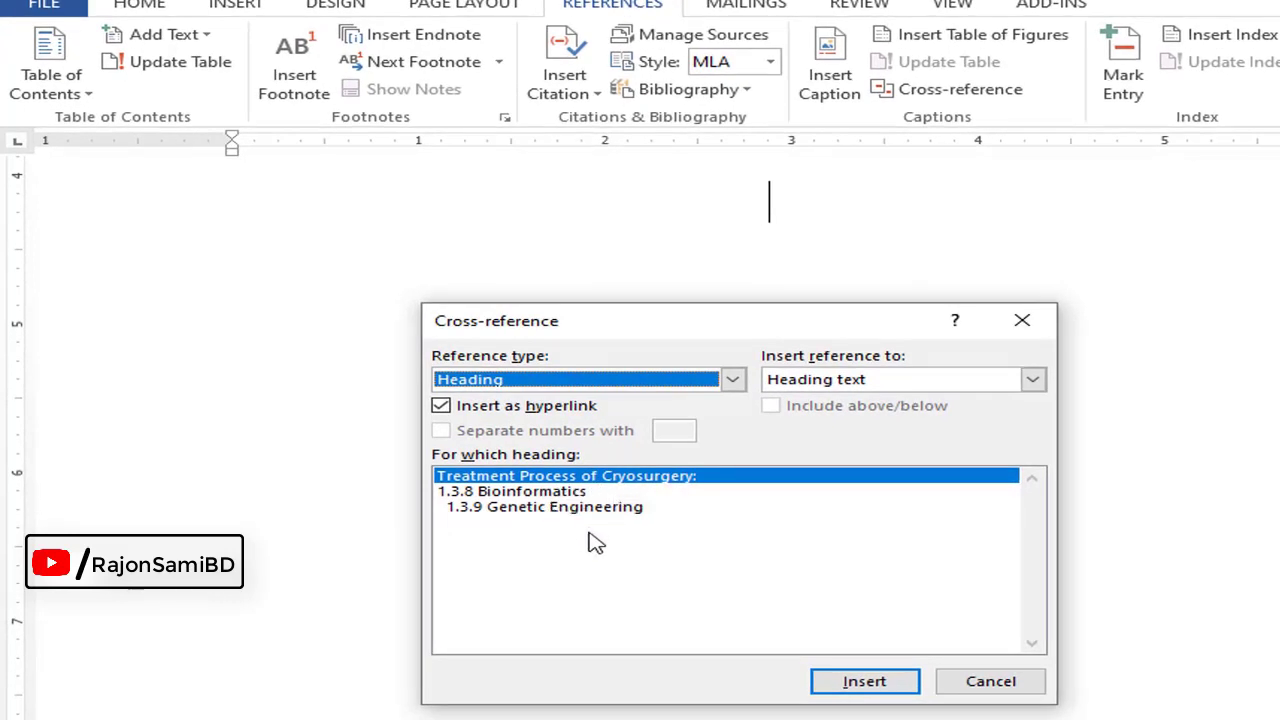
key(Return)
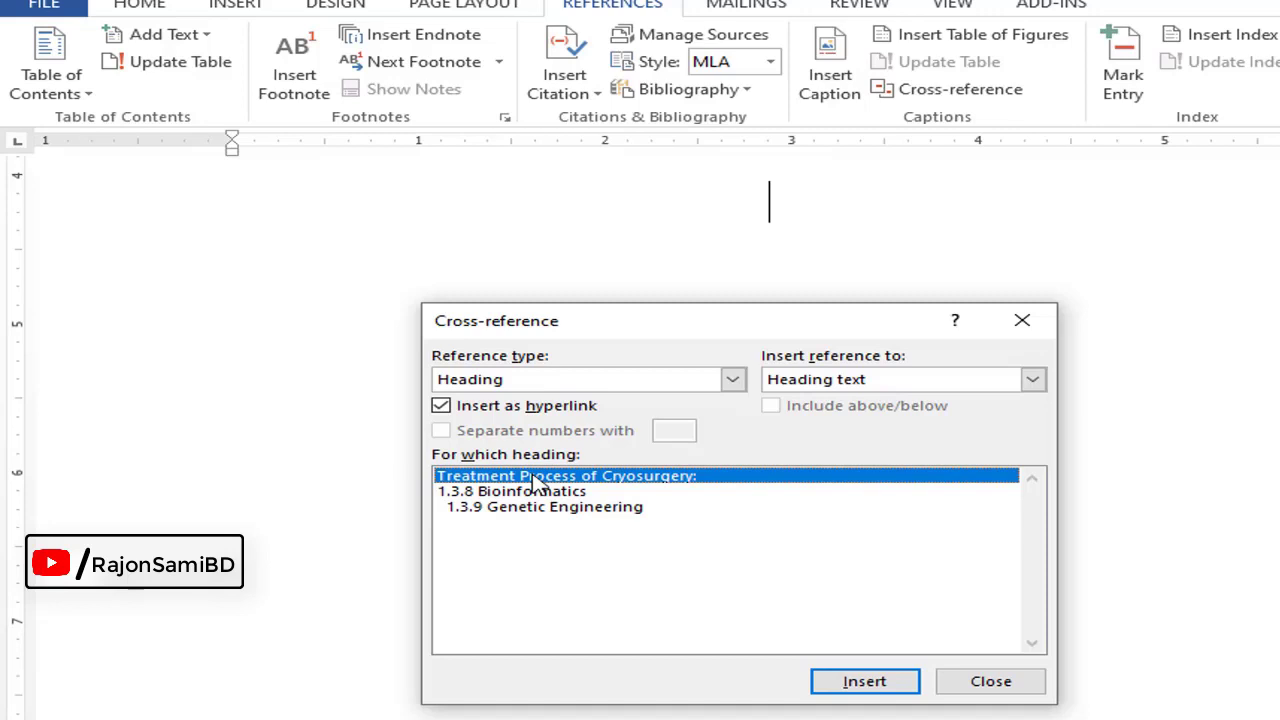
click(870, 383)
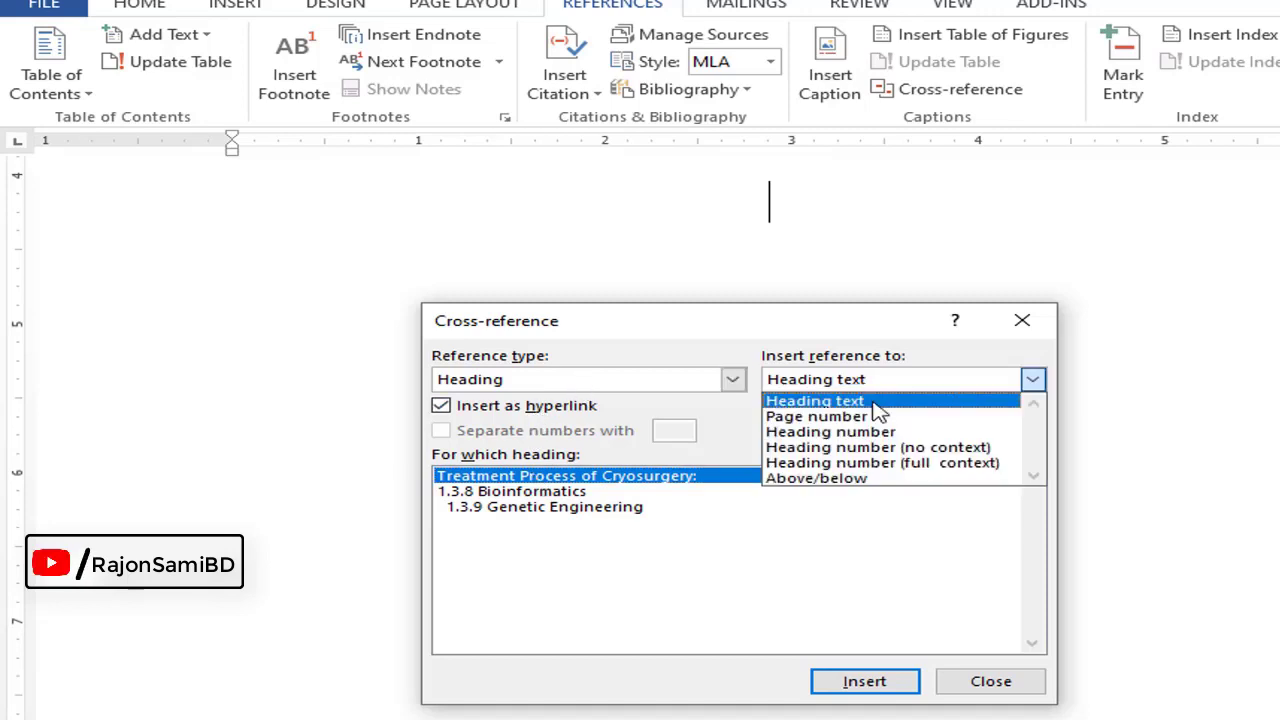
click(873, 404)
click(858, 690)
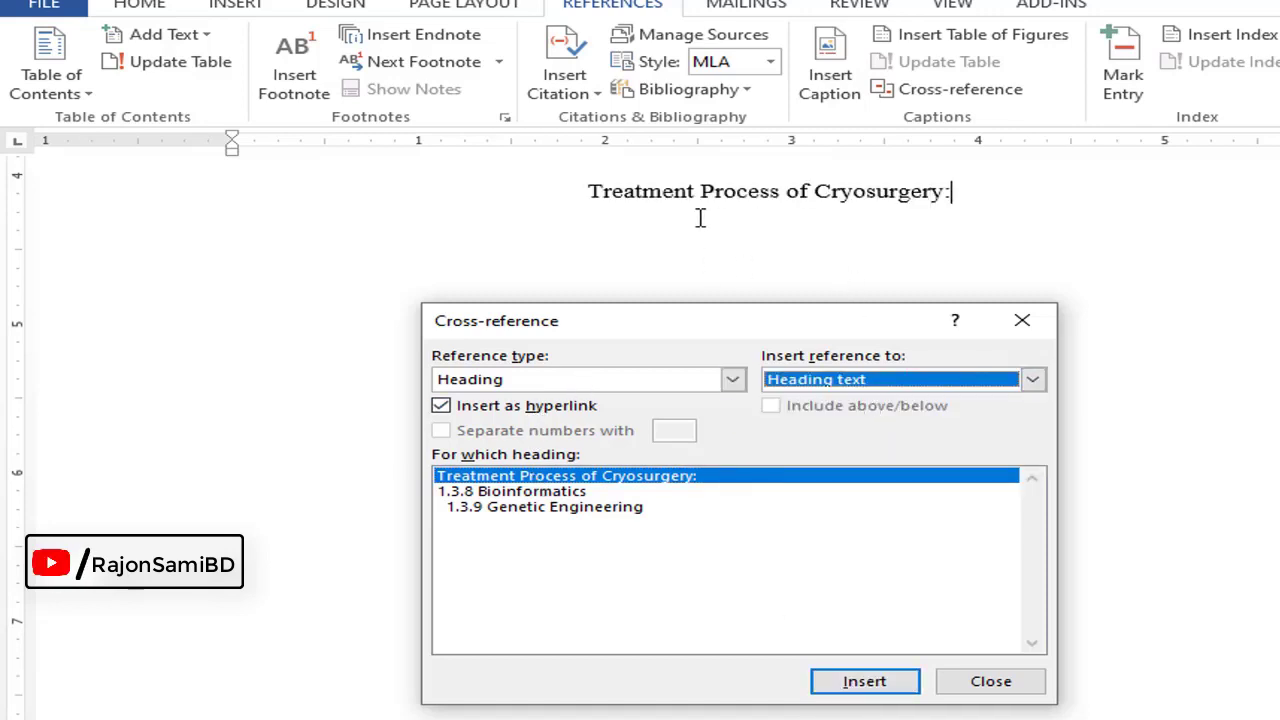
Insert a heading-text cross-reference to '1.3.8 Bioinformatics'.
click(524, 494)
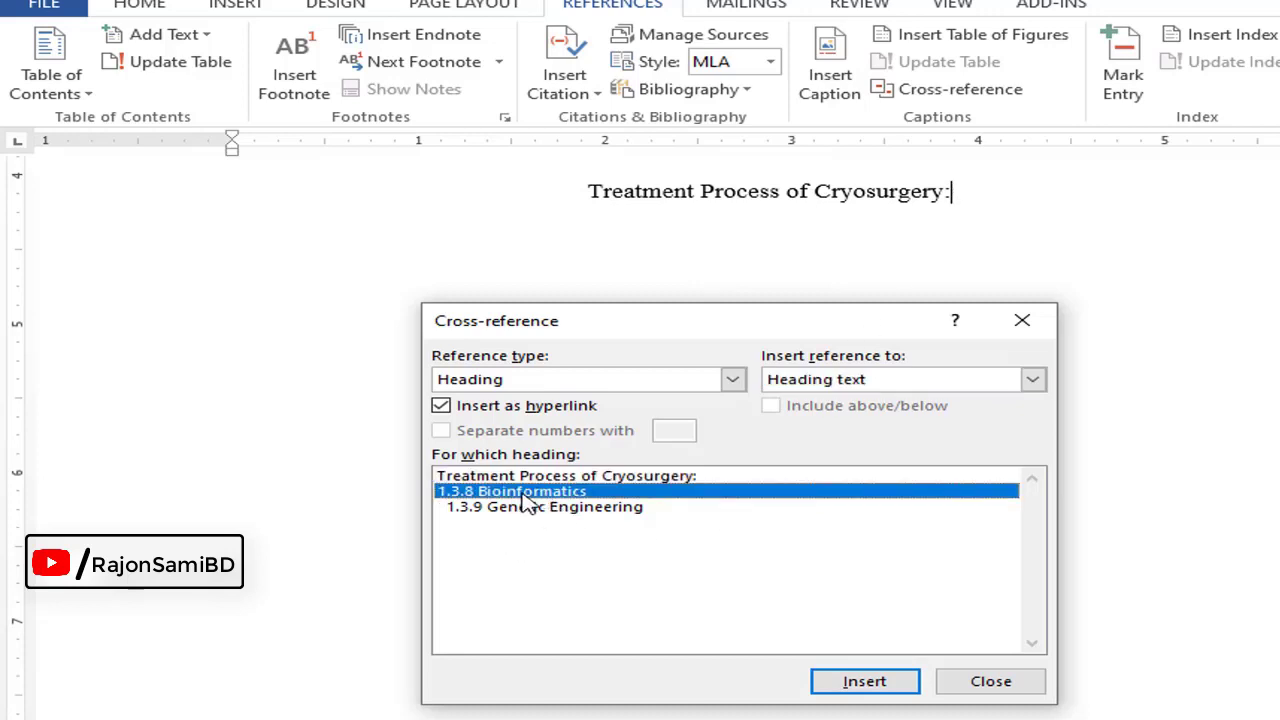
click(864, 688)
click(932, 200)
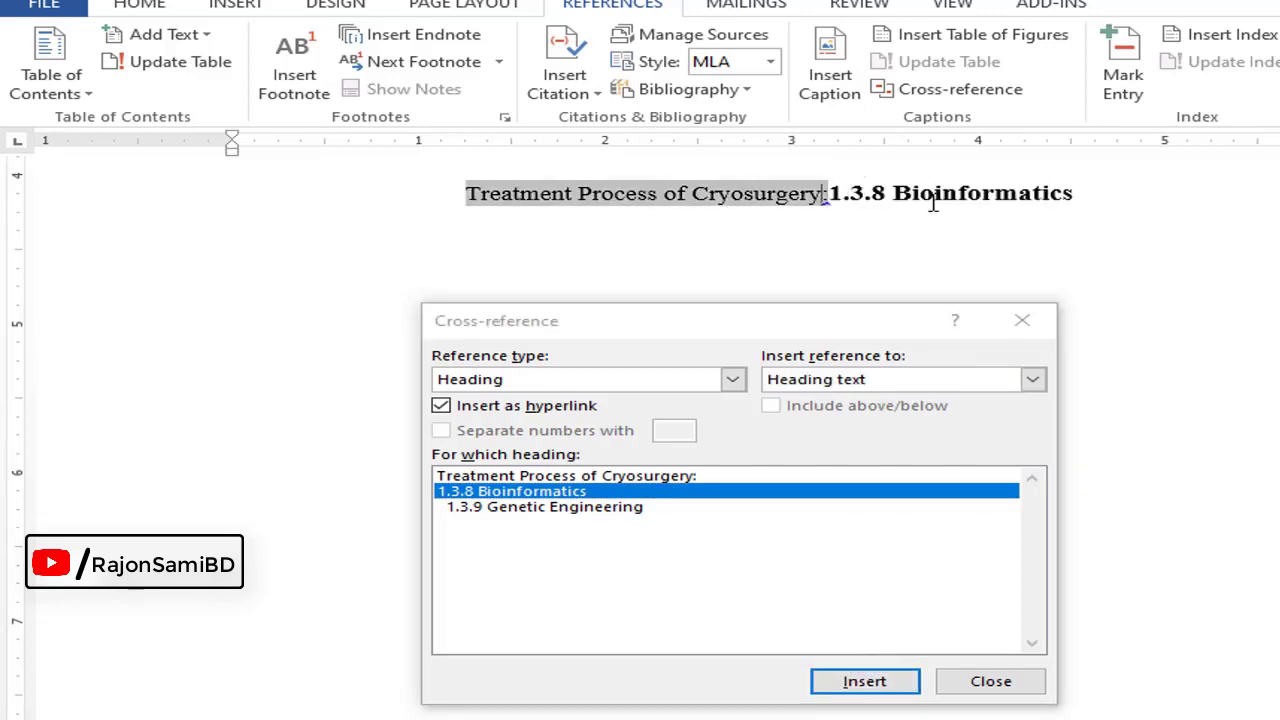
Insert the page number of '1.3.9 Genetic Engineering', then delete the inserted 10.
click(830, 192)
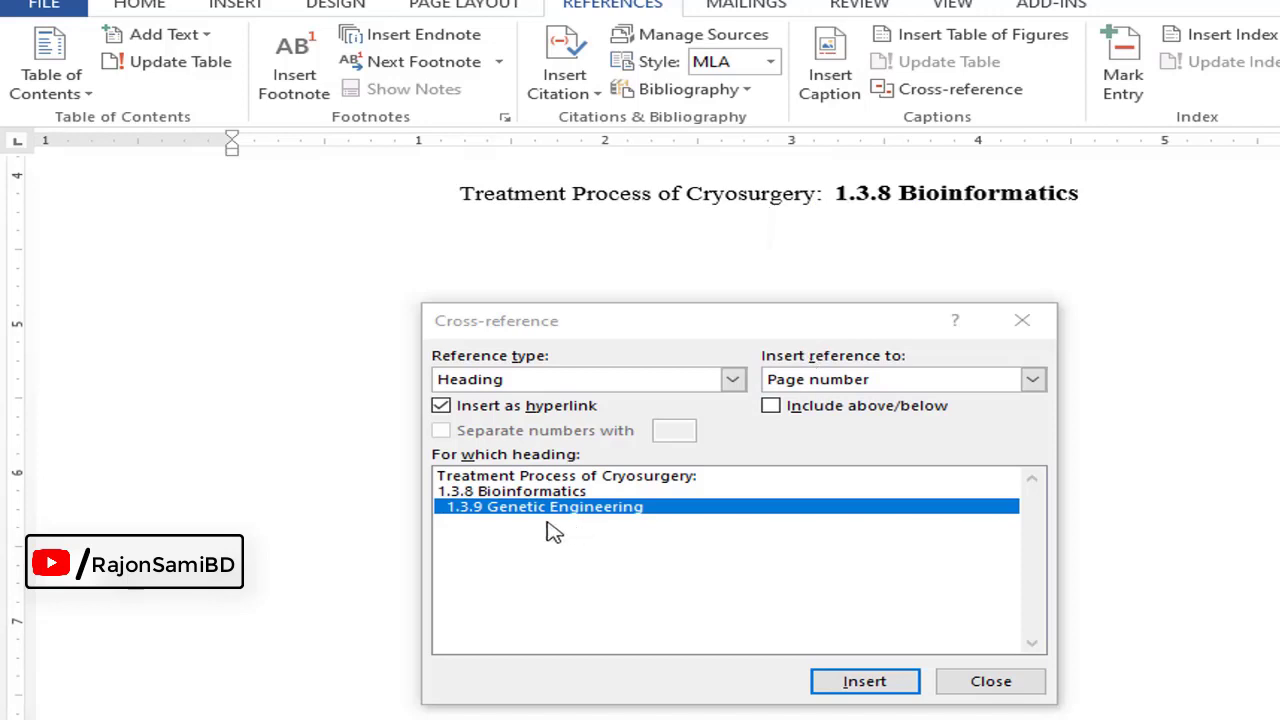
click(868, 388)
click(886, 529)
click(865, 690)
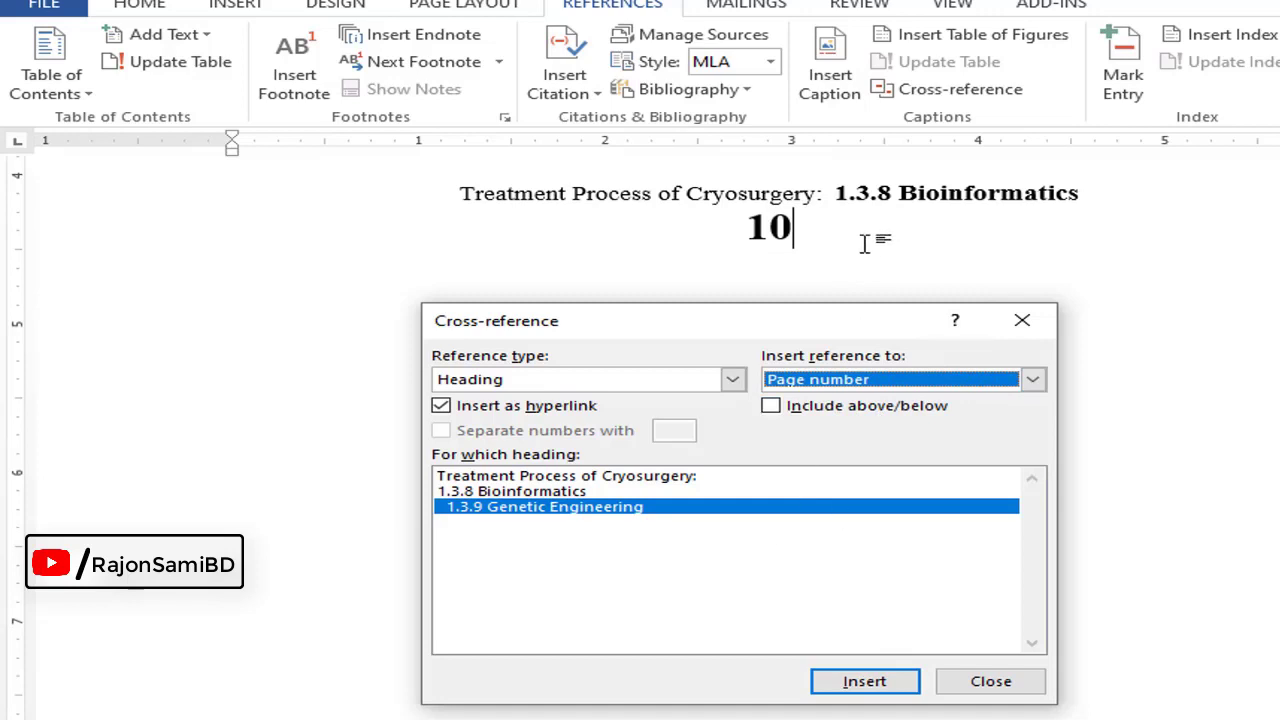
click(846, 390)
click(798, 222)
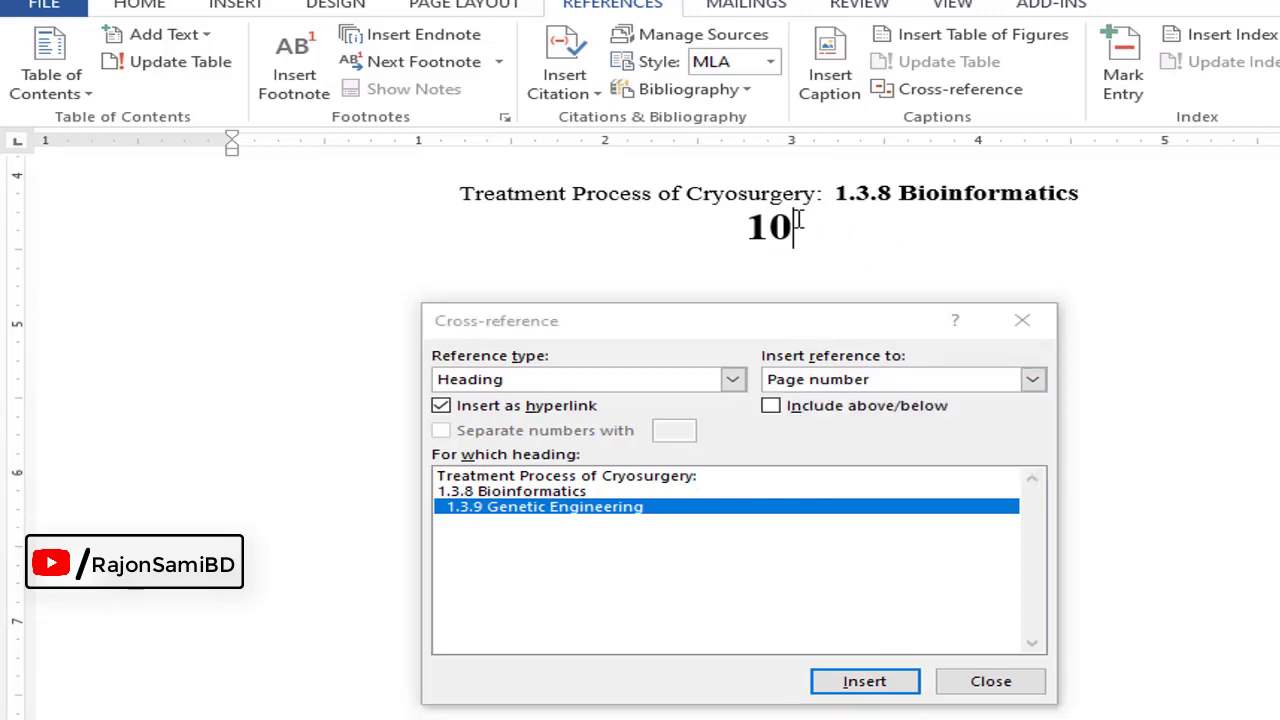
key(BackSpace)
key(BackSpace)
Insert a heading-text cross-reference to '1.3.9 Genetic Engineering'.
click(930, 380)
click(950, 418)
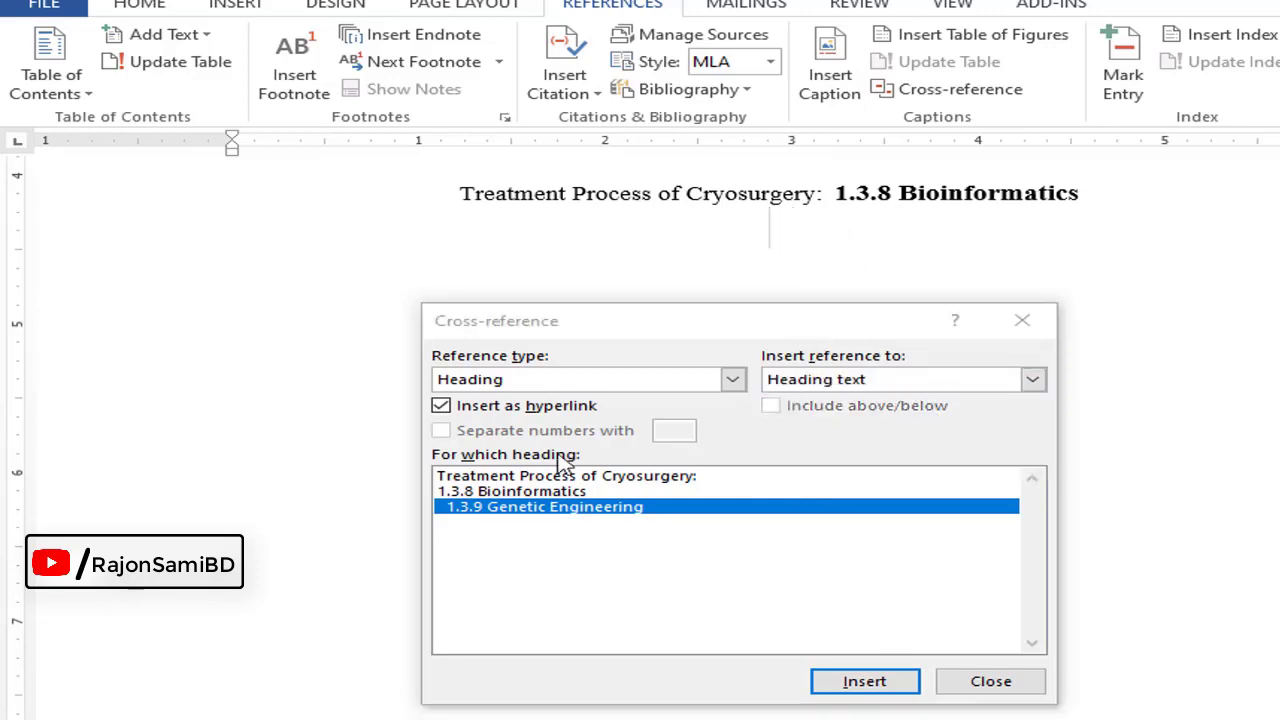
click(866, 385)
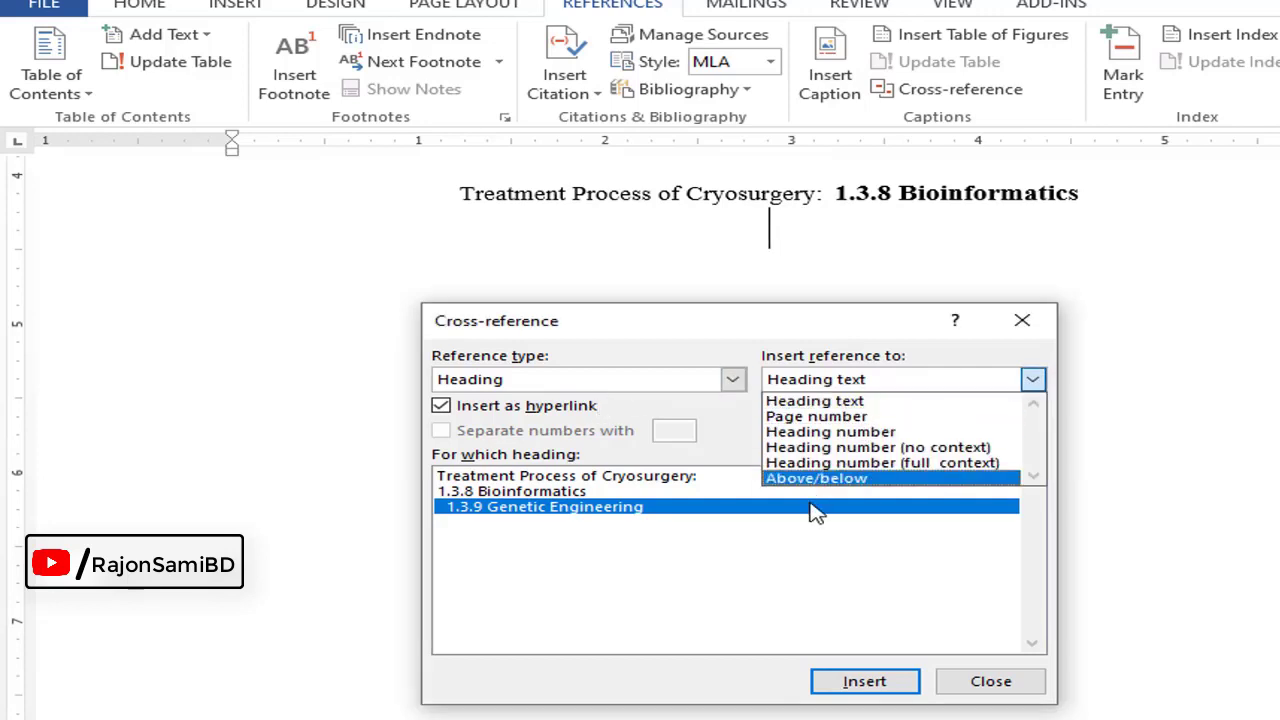
click(845, 402)
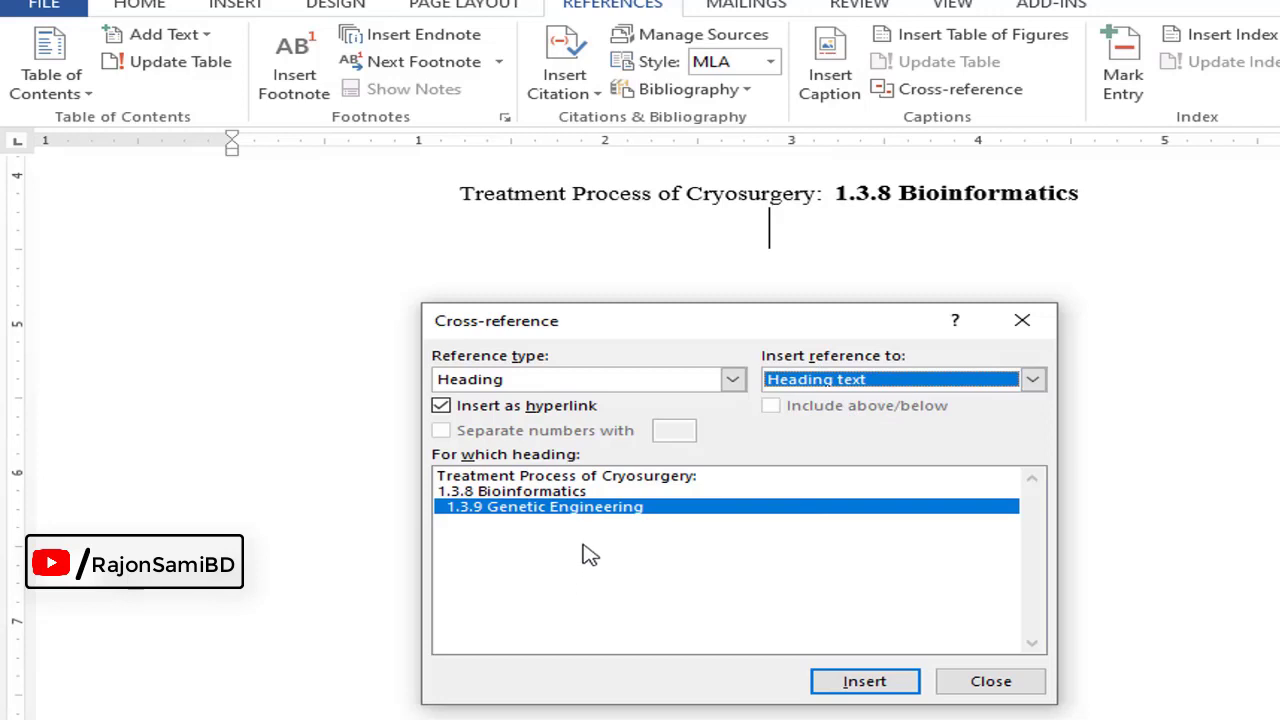
click(872, 683)
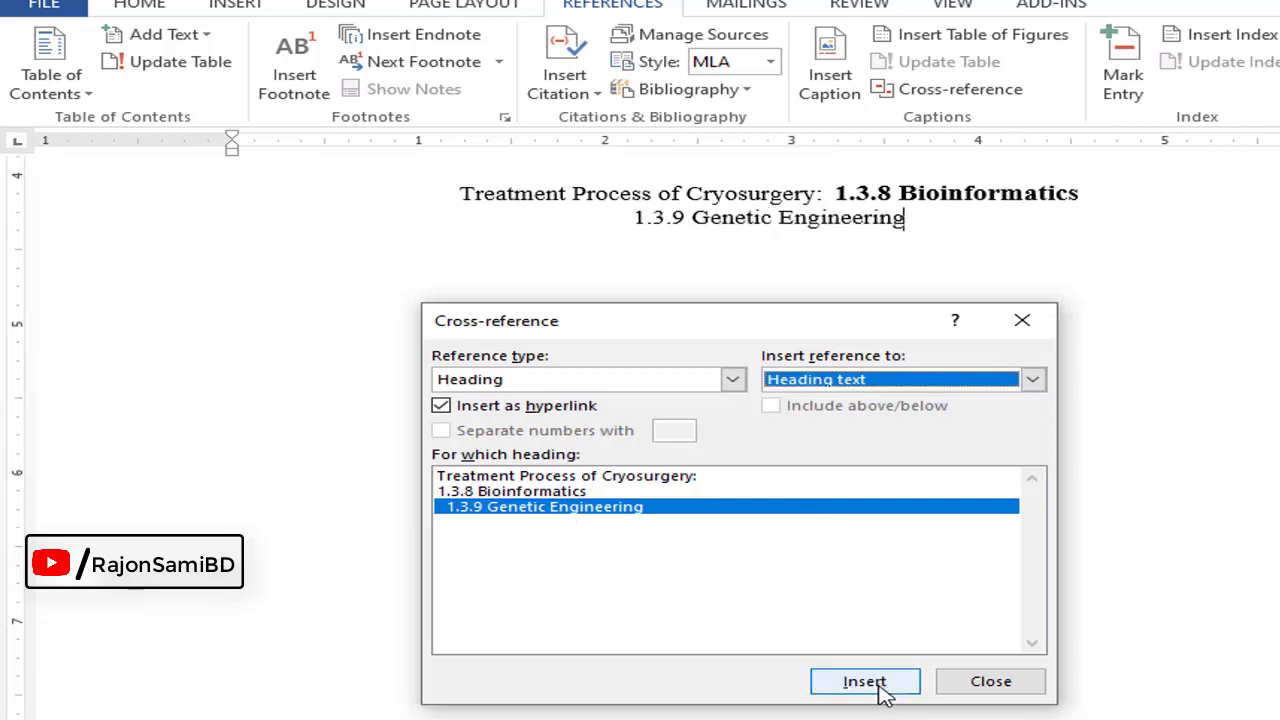
Close the dialog, put 1.3.8 Bioinformatics on its own line, and left-align the three references.
click(1015, 688)
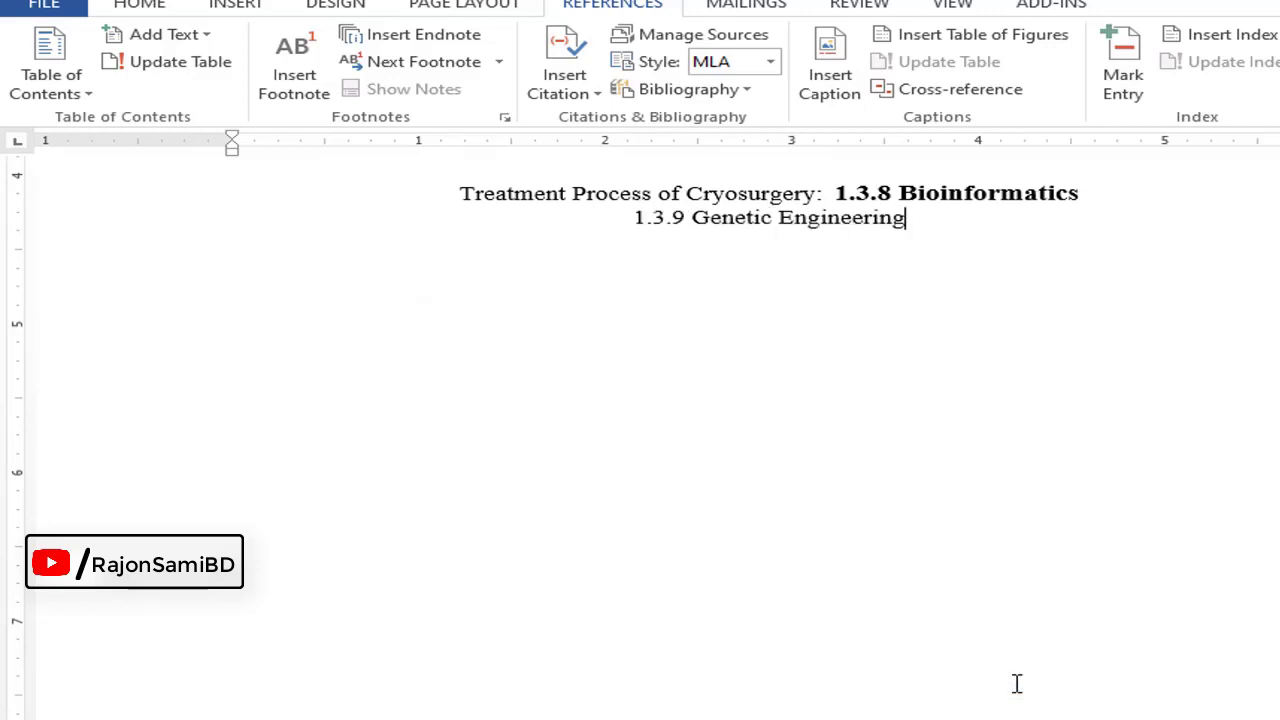
click(850, 200)
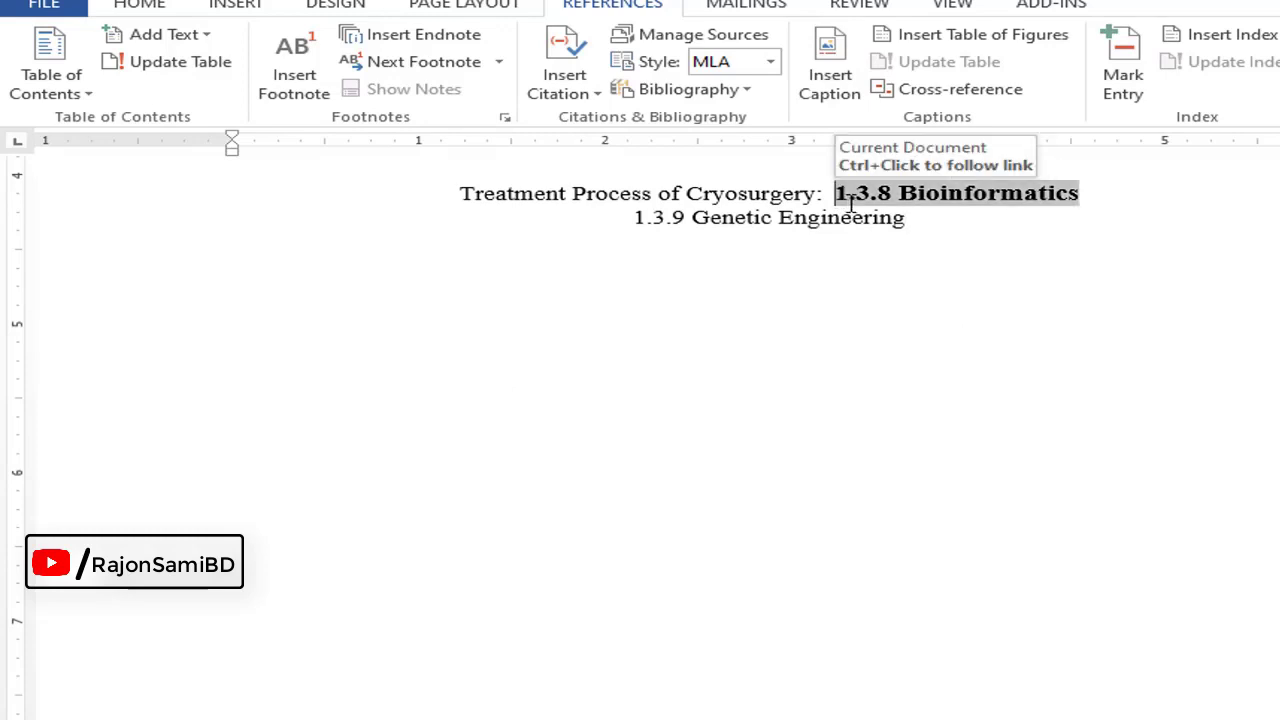
key(Return)
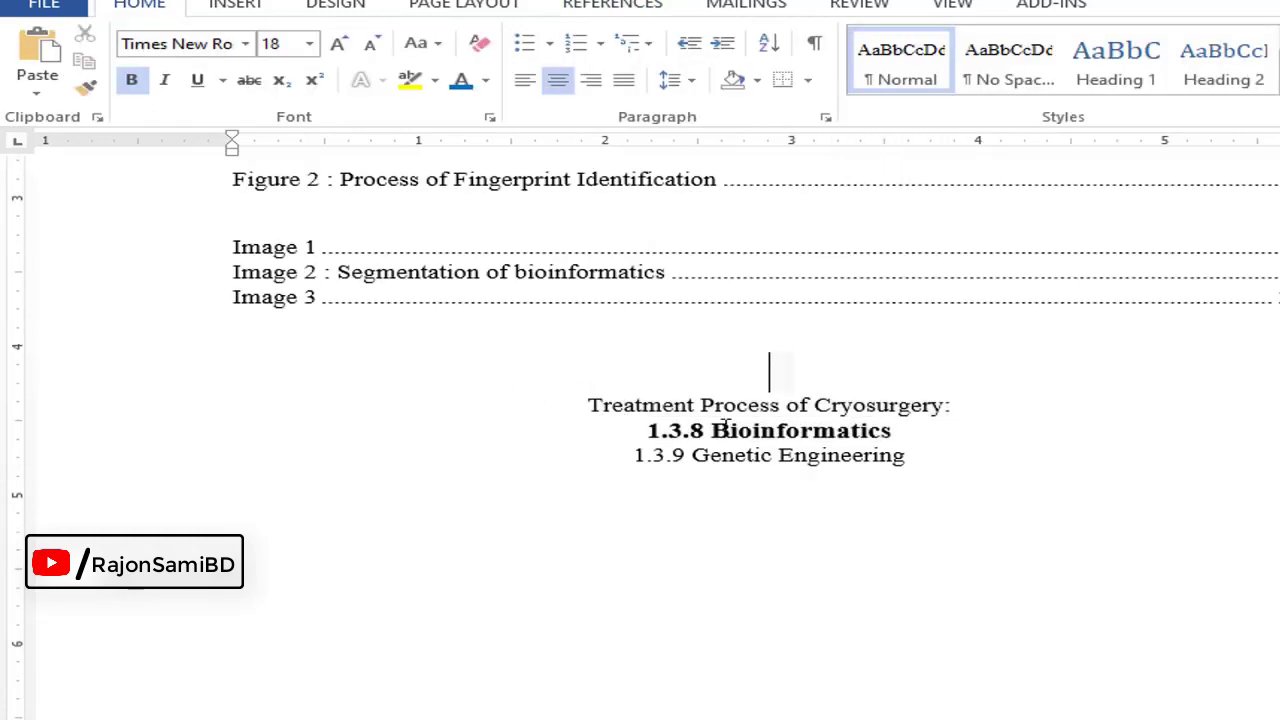
shift+click(1029, 537)
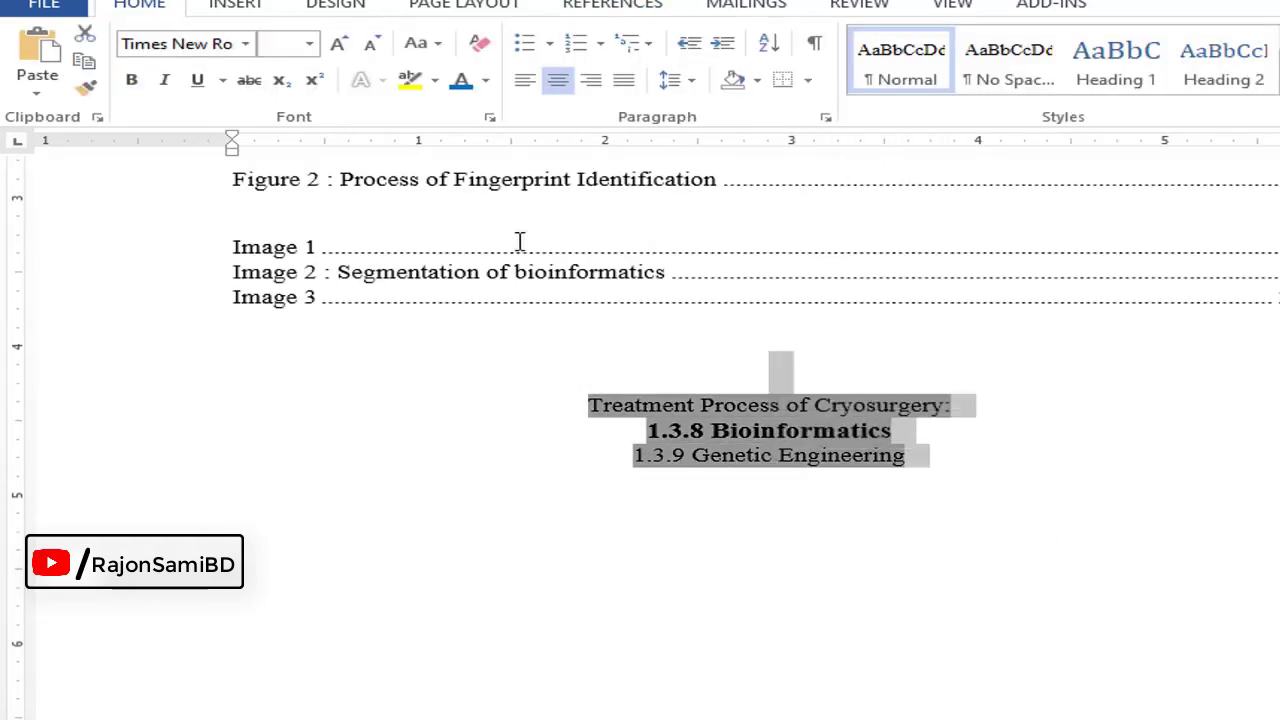
click(524, 80)
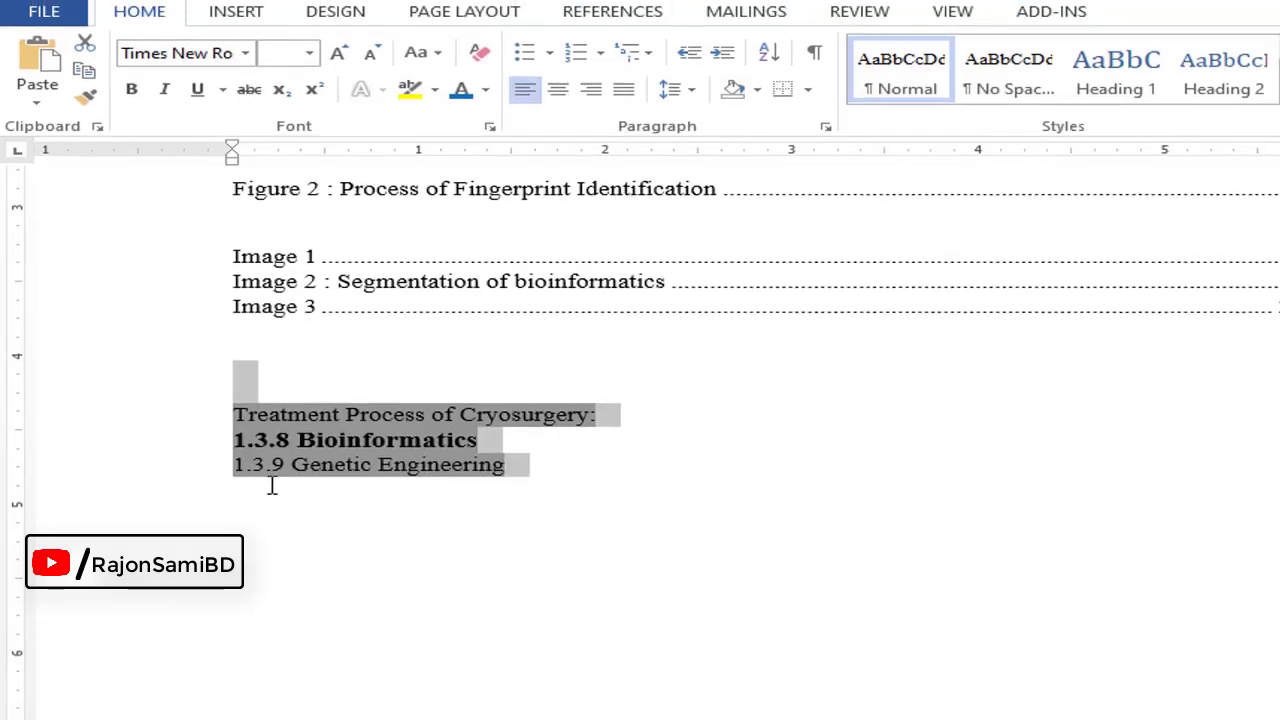
click(271, 485)
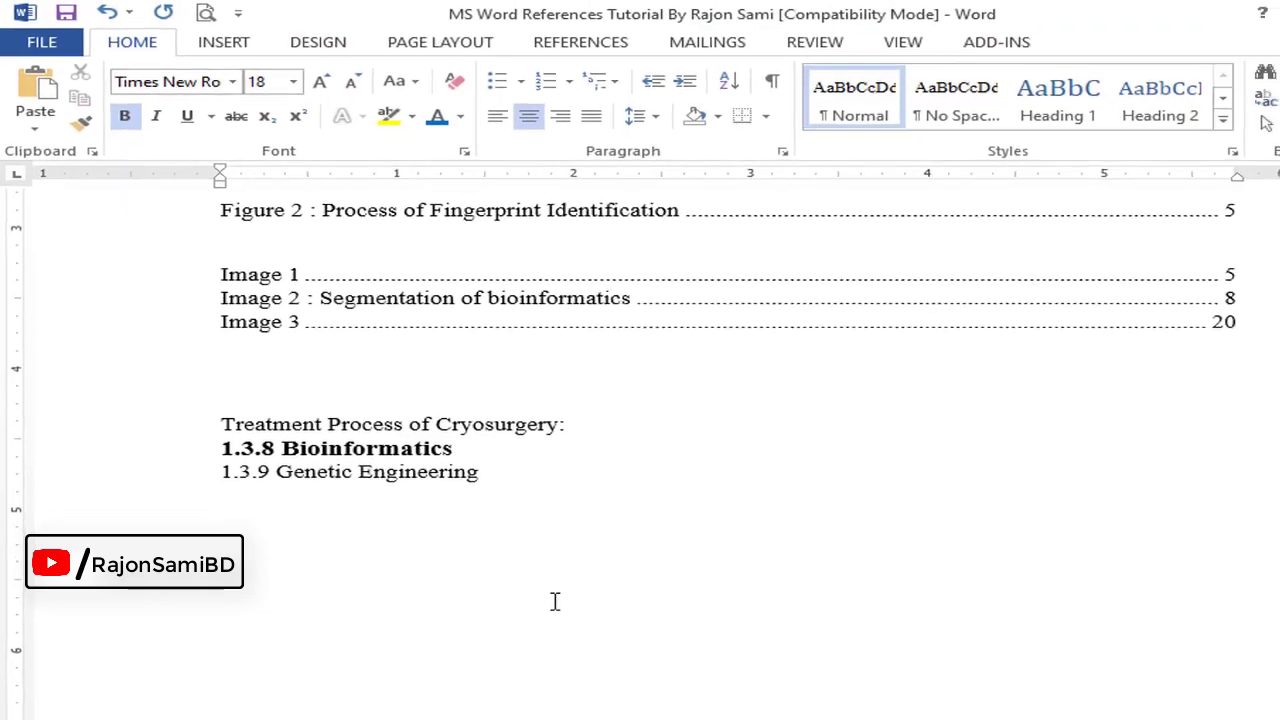
mouse_move(1268, 180)
mouse_down()
mouse_move(1275, 225)
mouse_move(1269, 165)
mouse_up()
scroll(531, 615, down, 2)
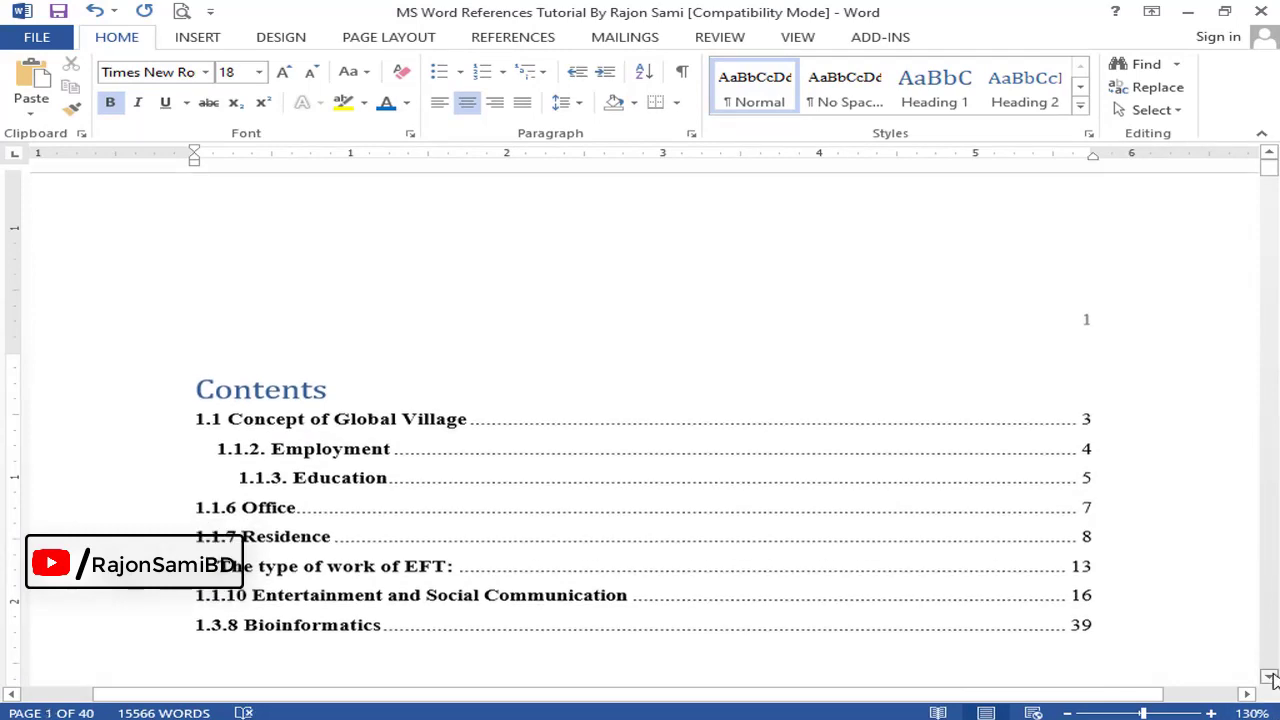
scroll(643, 491, down, 10)
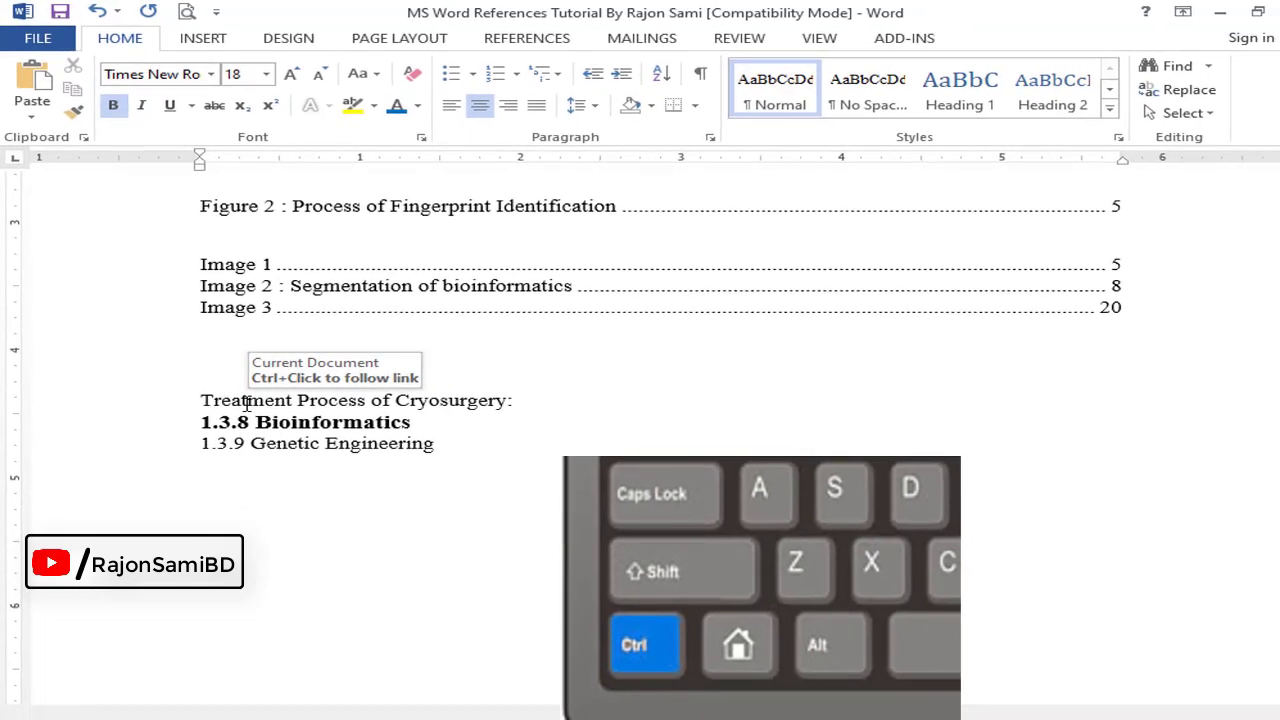
ctrl+click(447, 400)
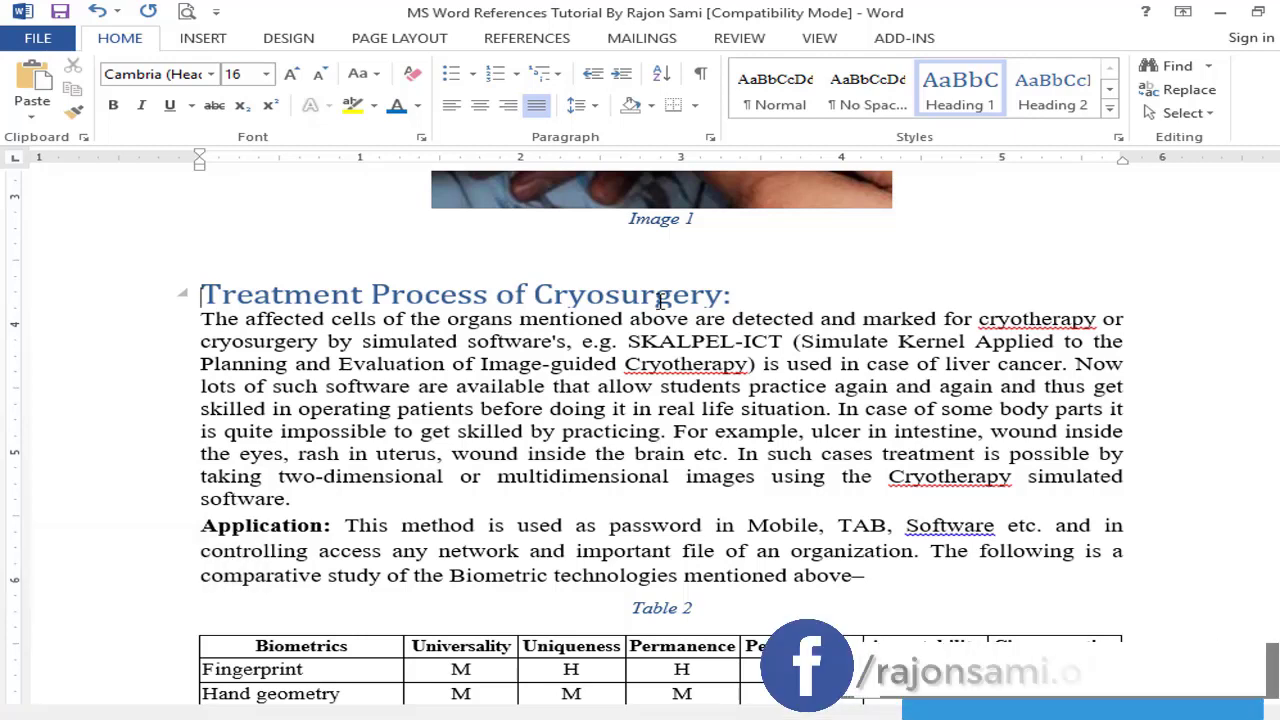
key(ctrl+Home)
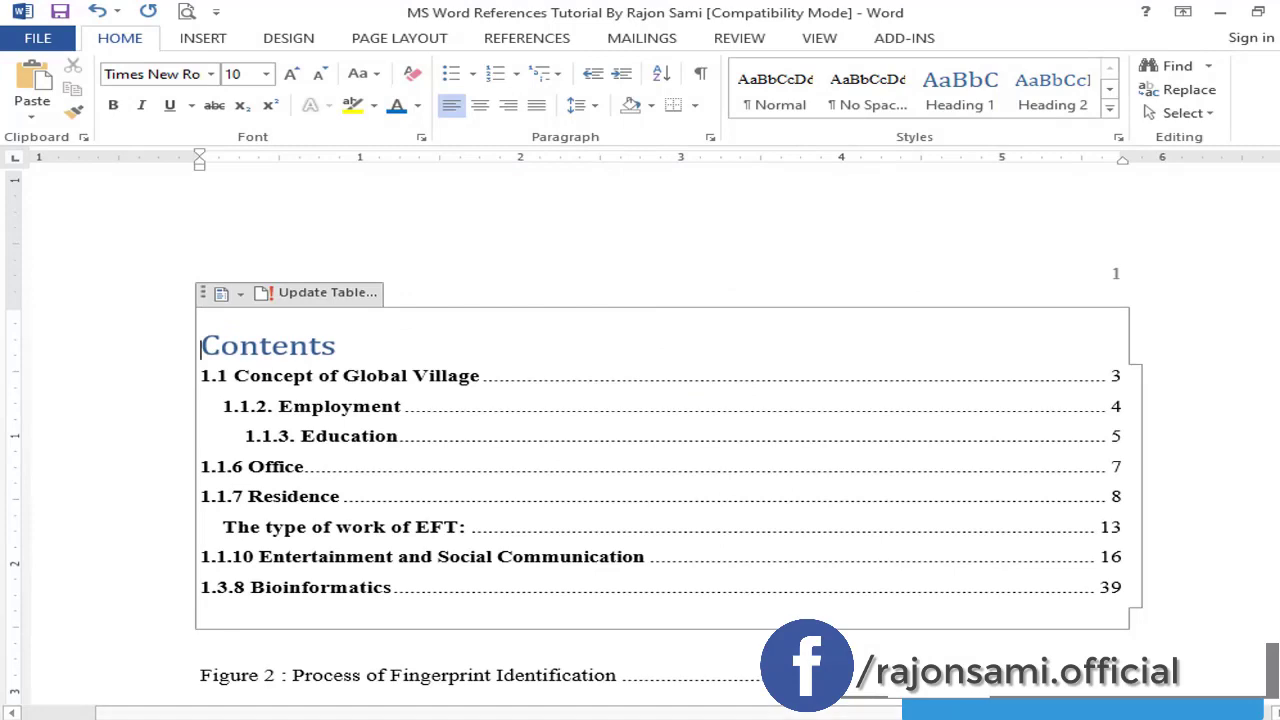
scroll(660, 308, down, 2)
scroll(477, 623, down, 3)
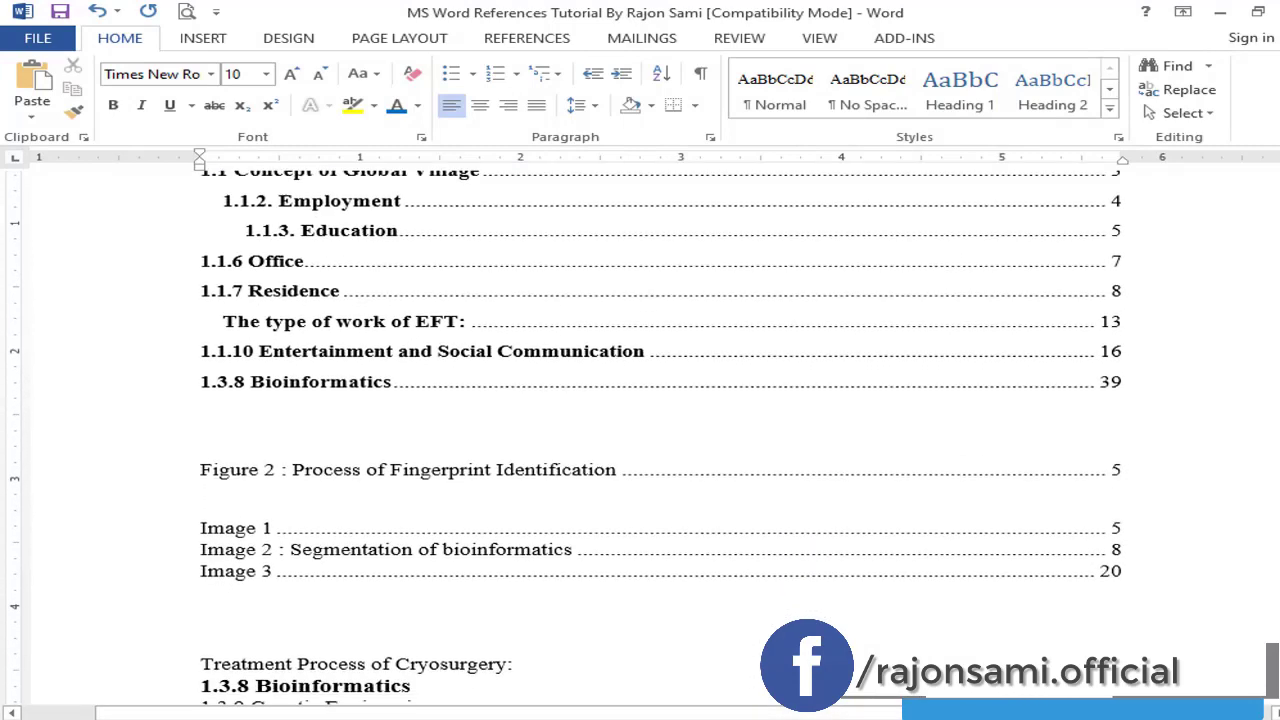
scroll(477, 623, down, 3)
scroll(477, 623, down, 2)
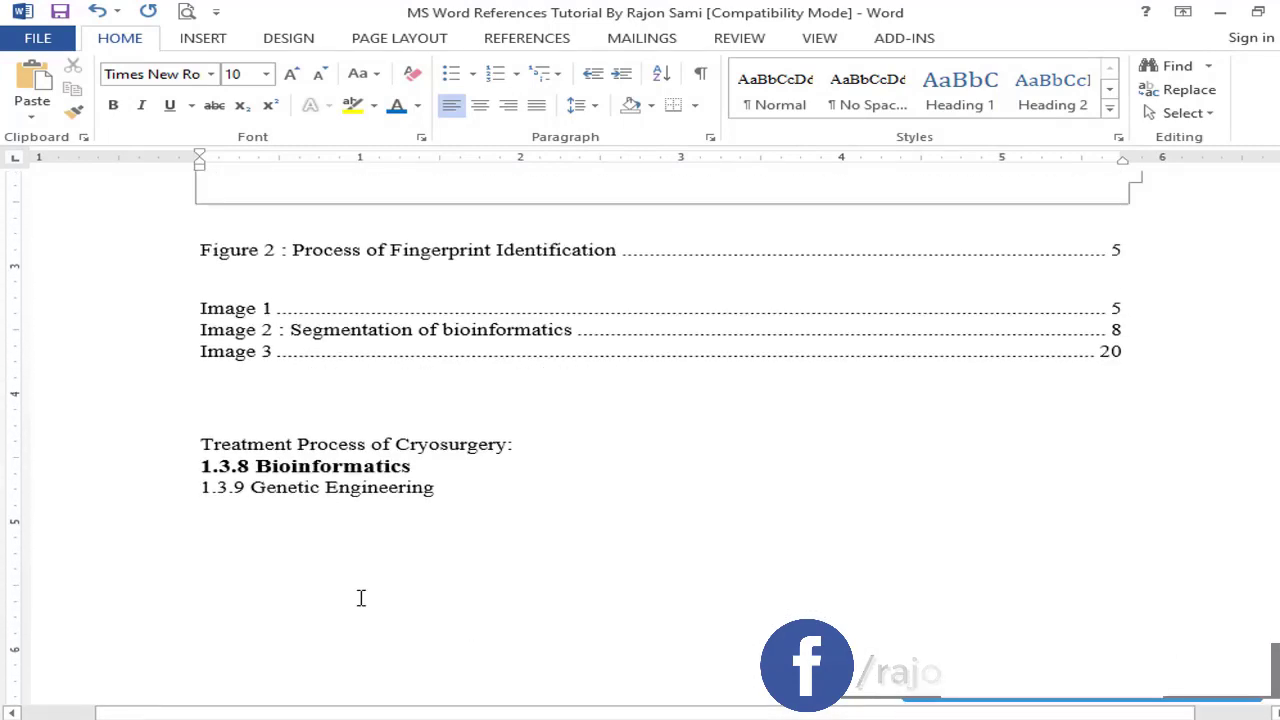
click(279, 489)
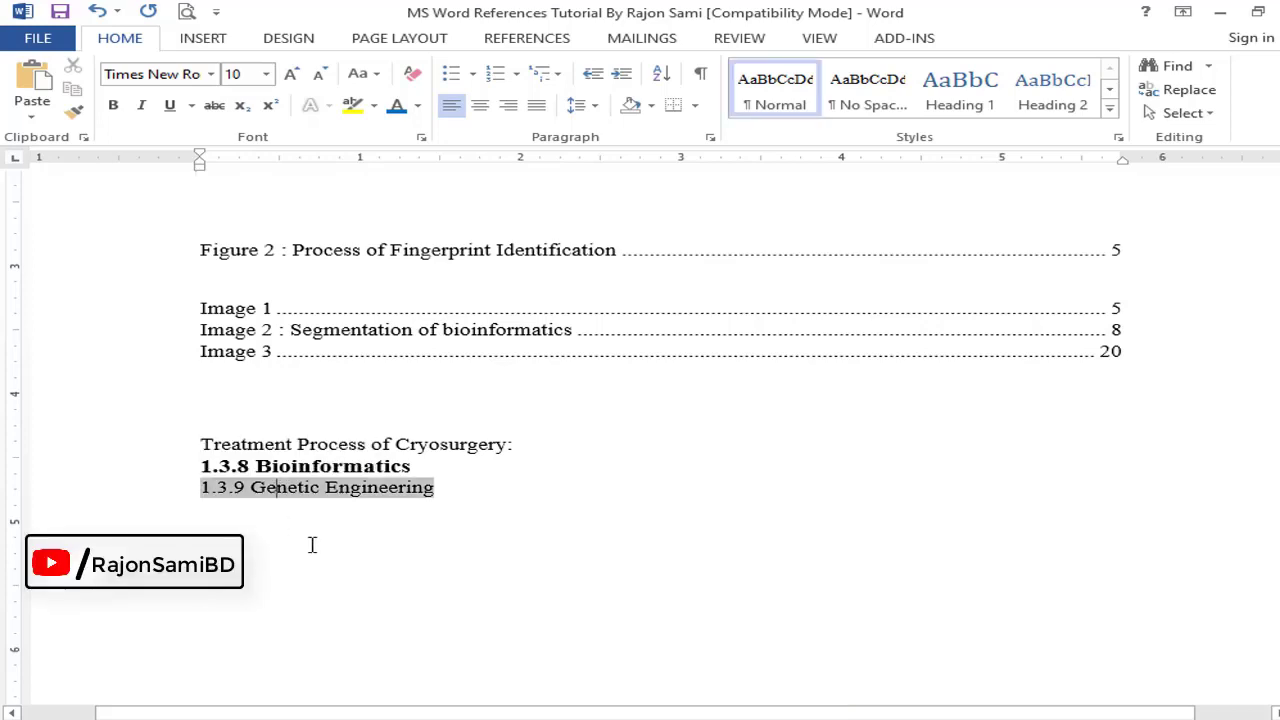
click(320, 489)
ctrl+click(320, 495)
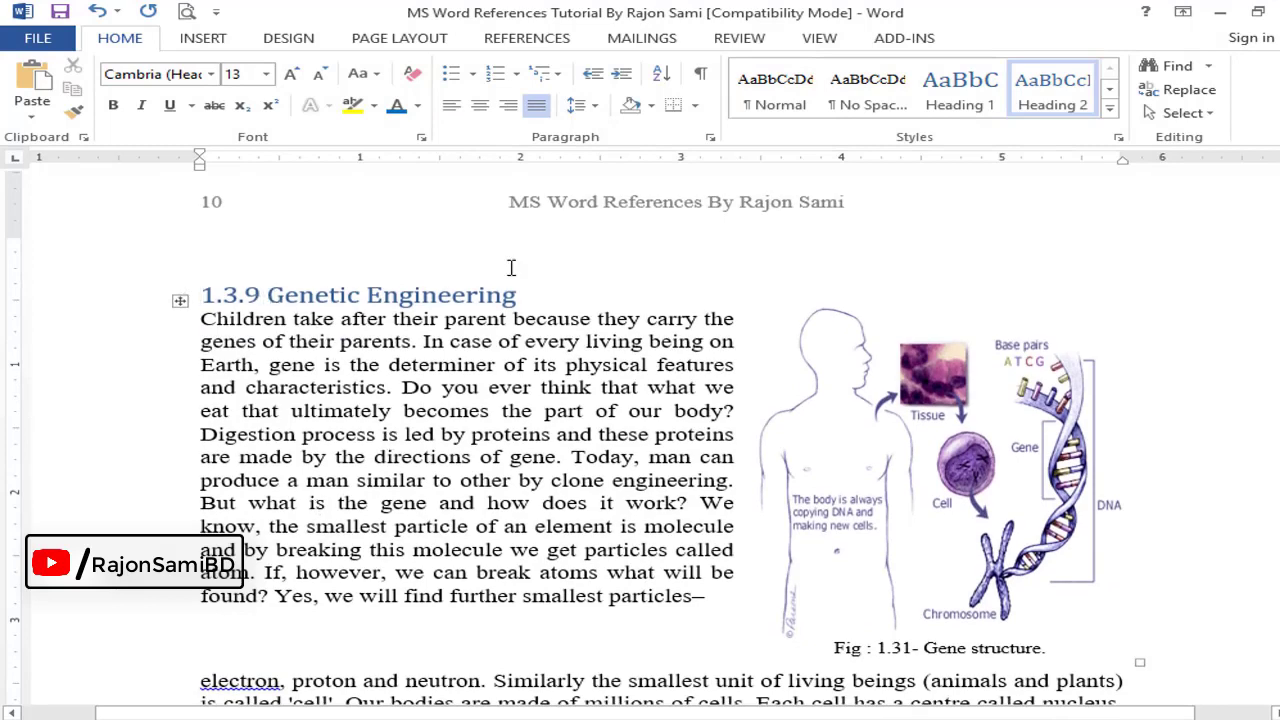
key(alt+Left)
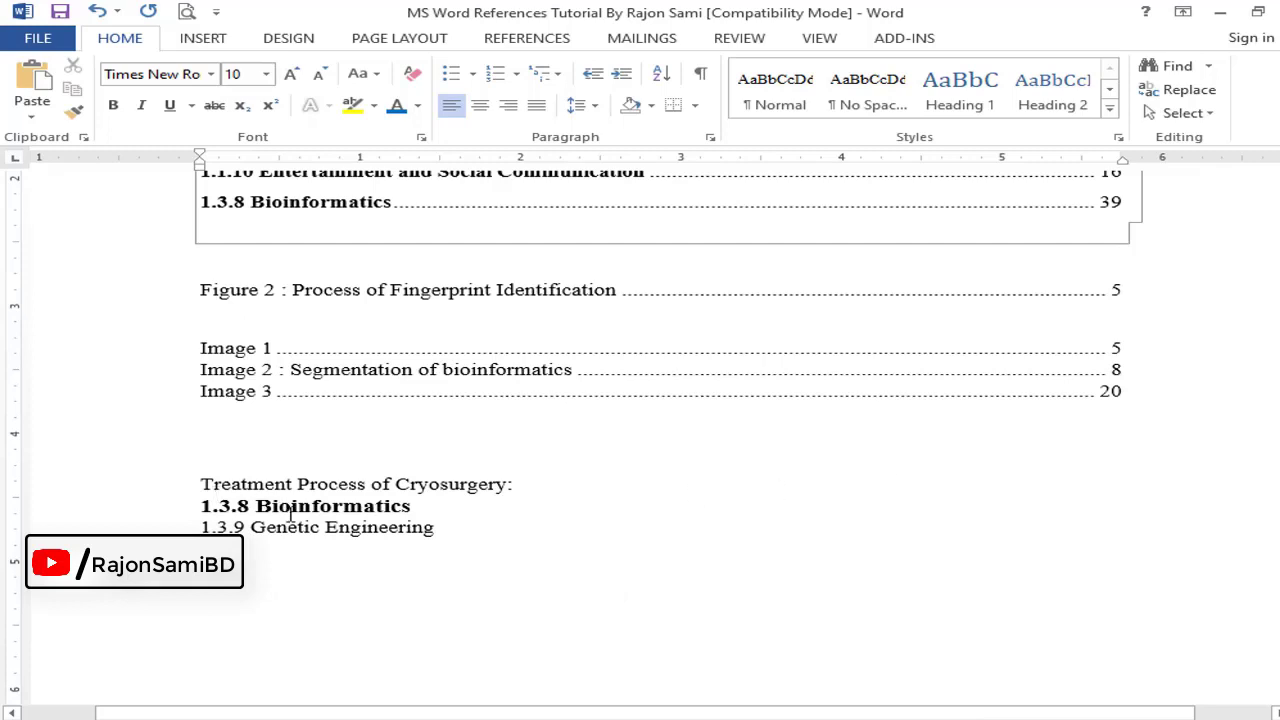
click(585, 545)
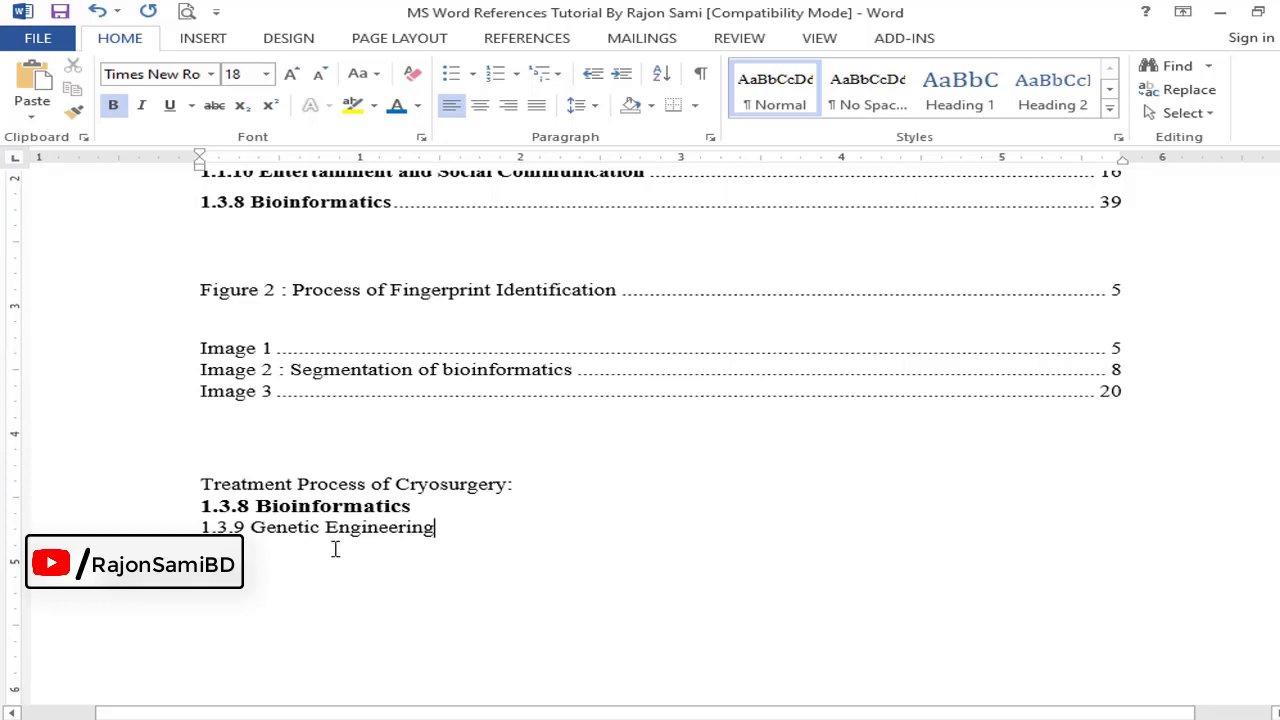
click(228, 352)
click(224, 348)
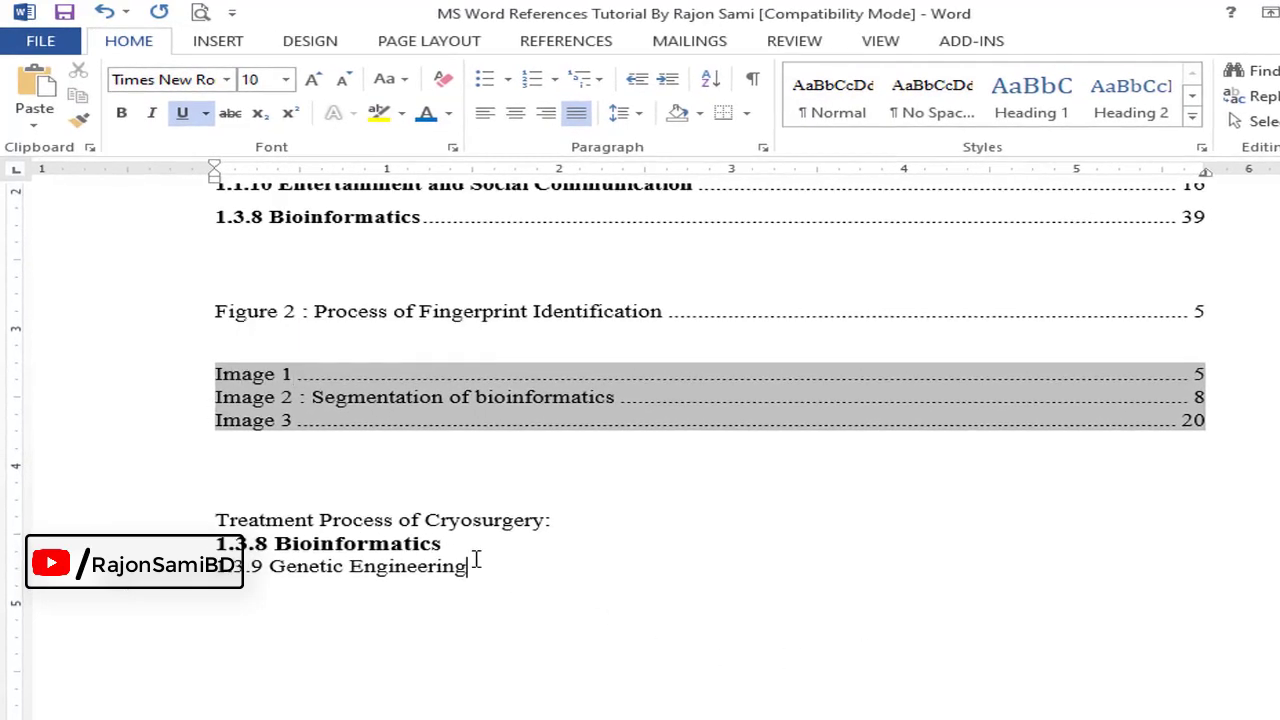
click(477, 560)
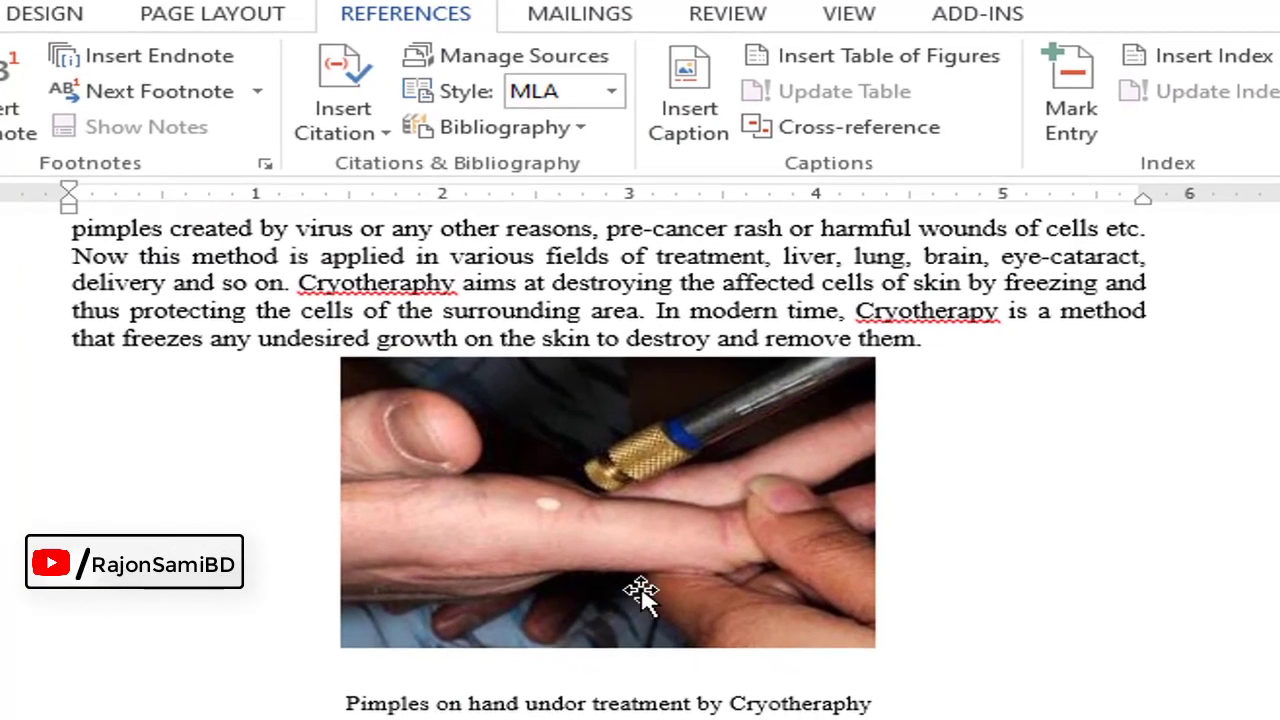
Select the cryotherapy photo and open Insert Caption, keeping the Figure label.
click(640, 592)
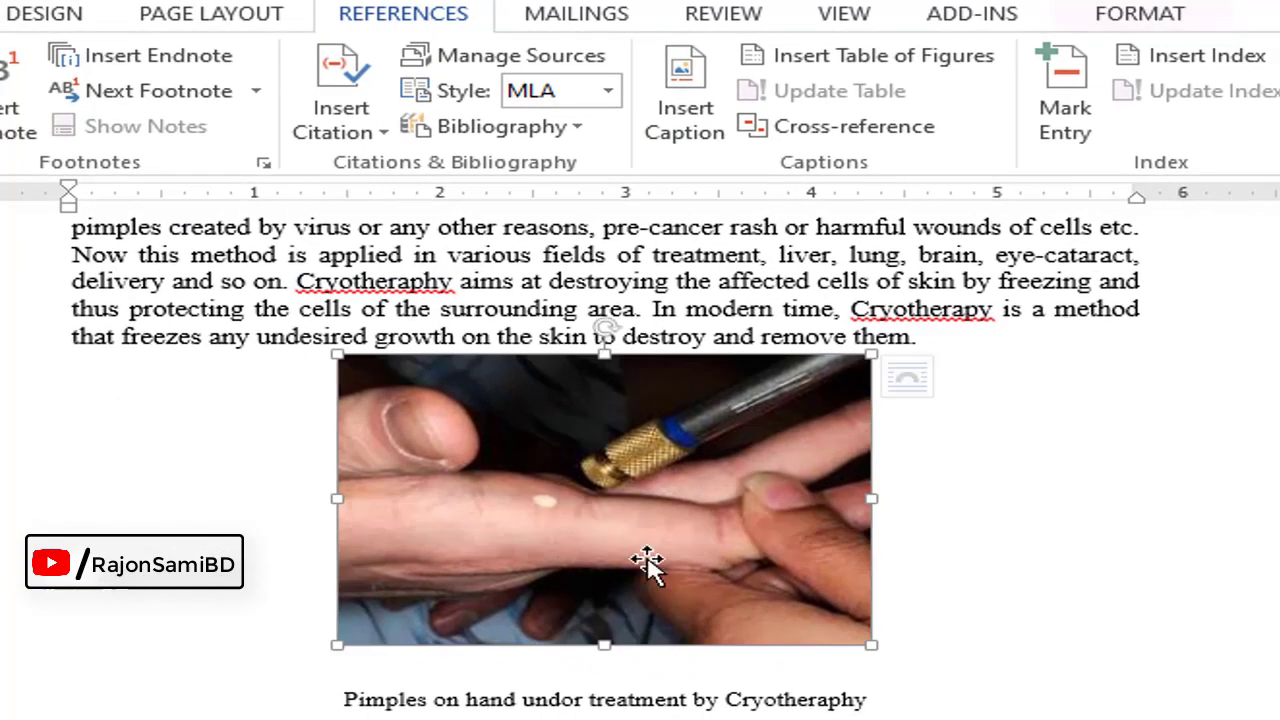
click(1057, 580)
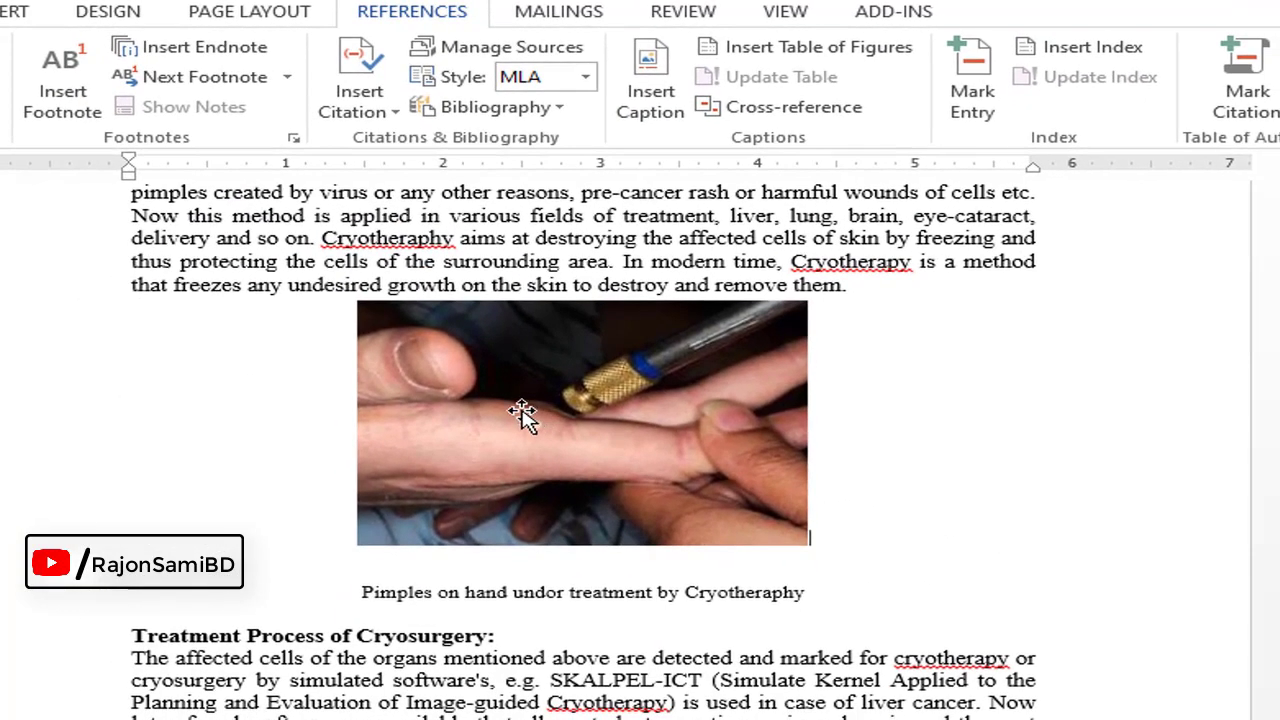
click(522, 418)
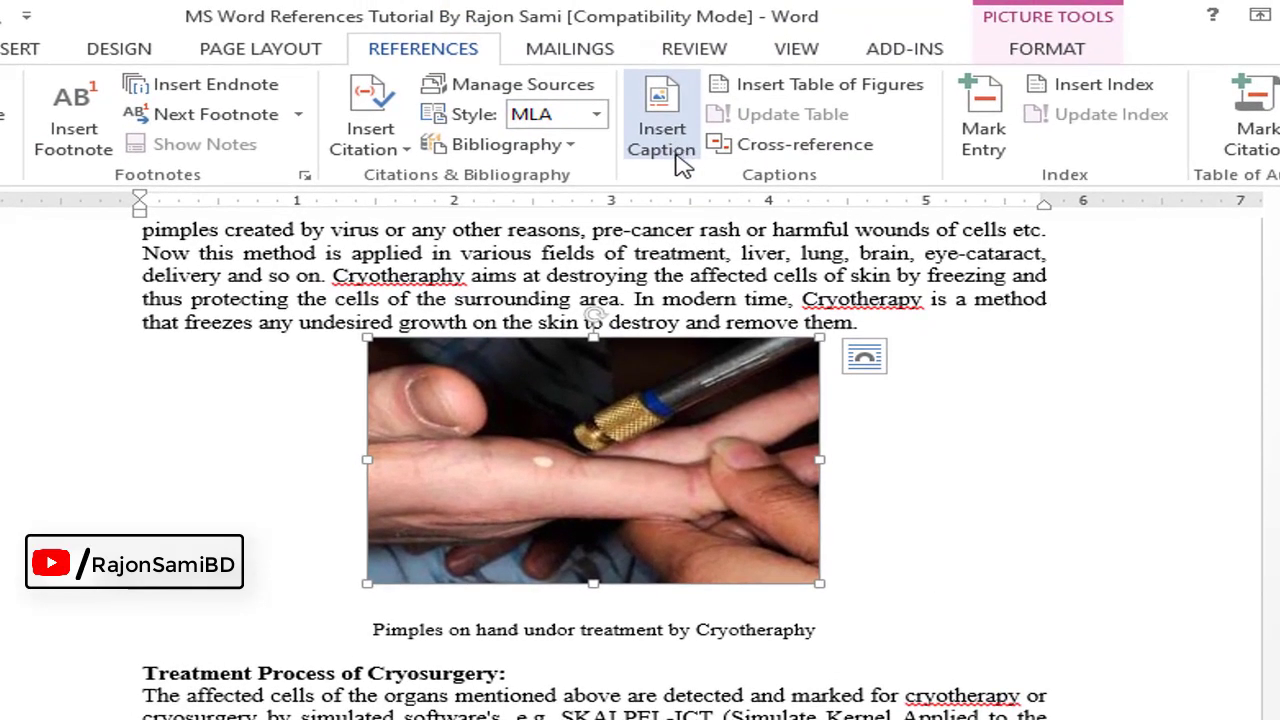
click(680, 155)
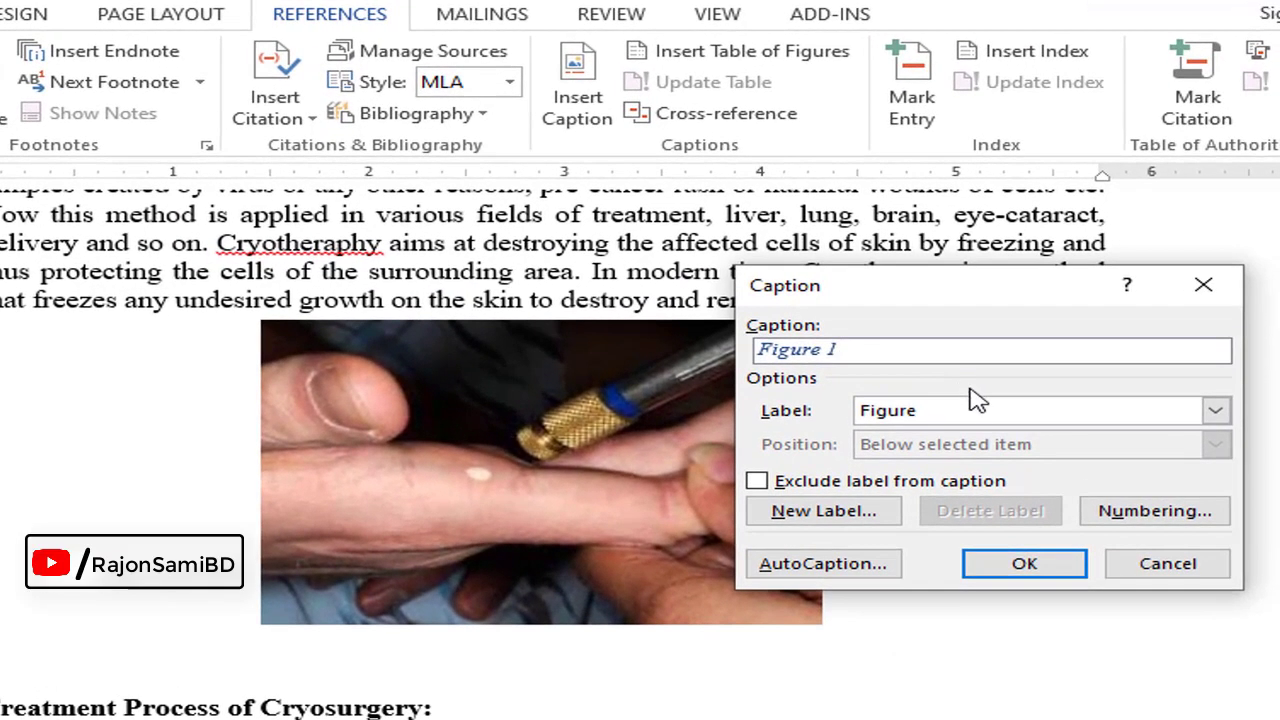
click(1066, 424)
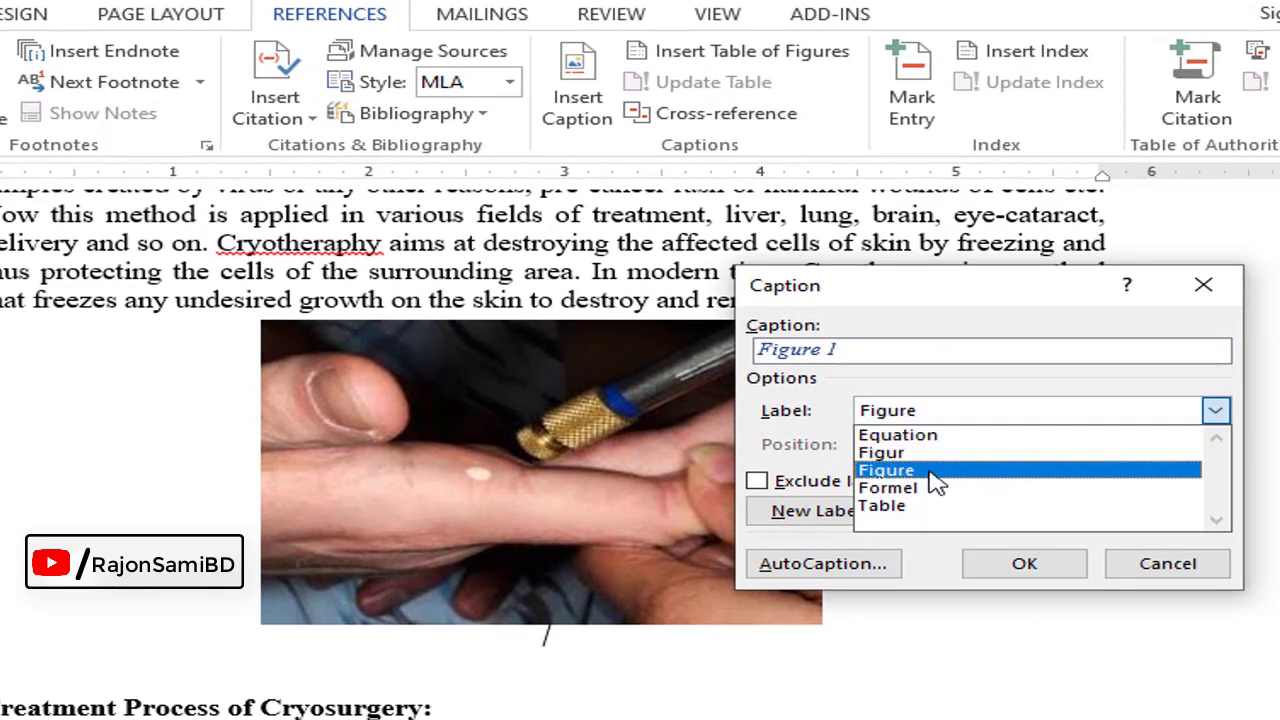
click(981, 338)
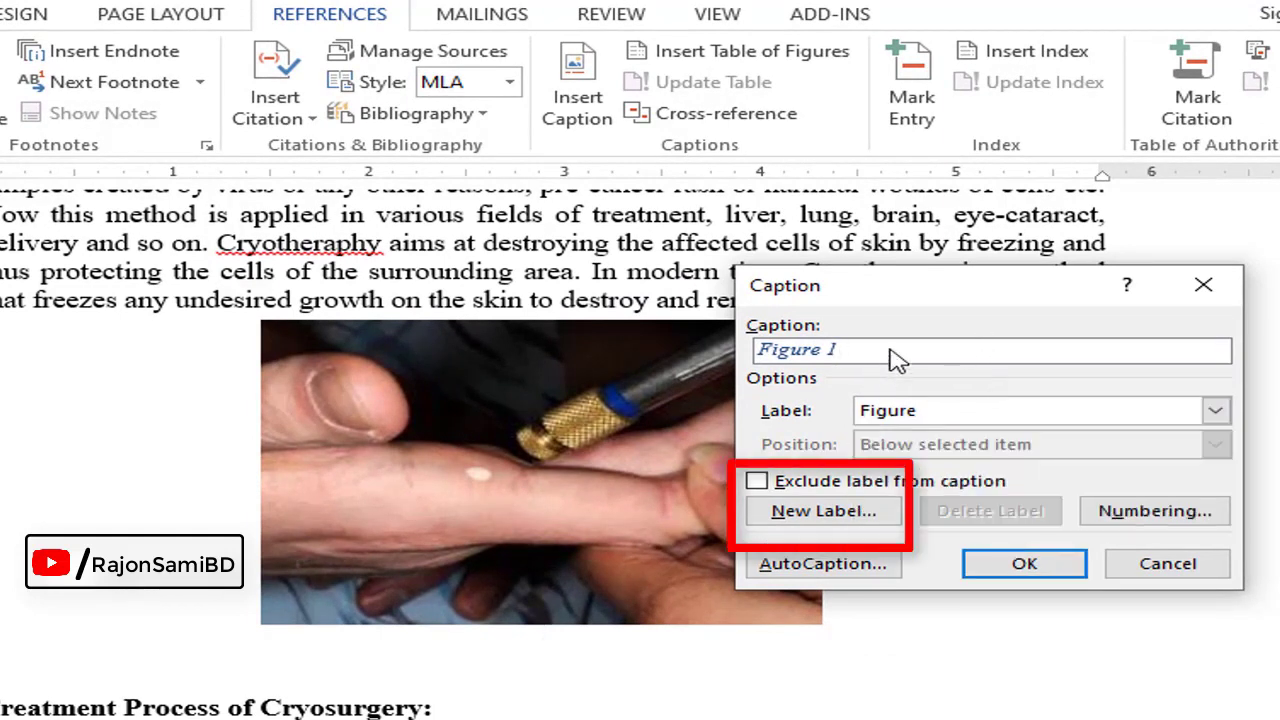
Add a new caption label 'Image' and insert the caption 'Image 1' under the cryotherapy photo.
click(818, 512)
text(Image)
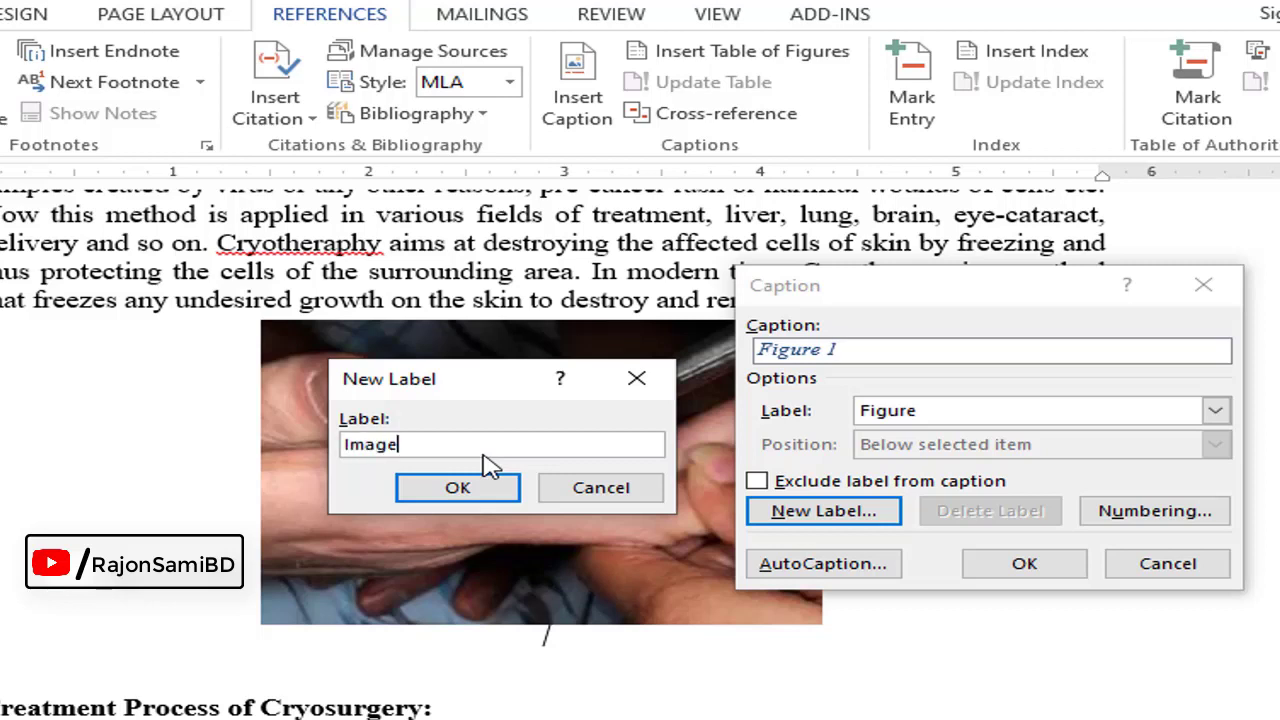
key(ctrl+a)
key(BackSpace)
key(ctrl+a)
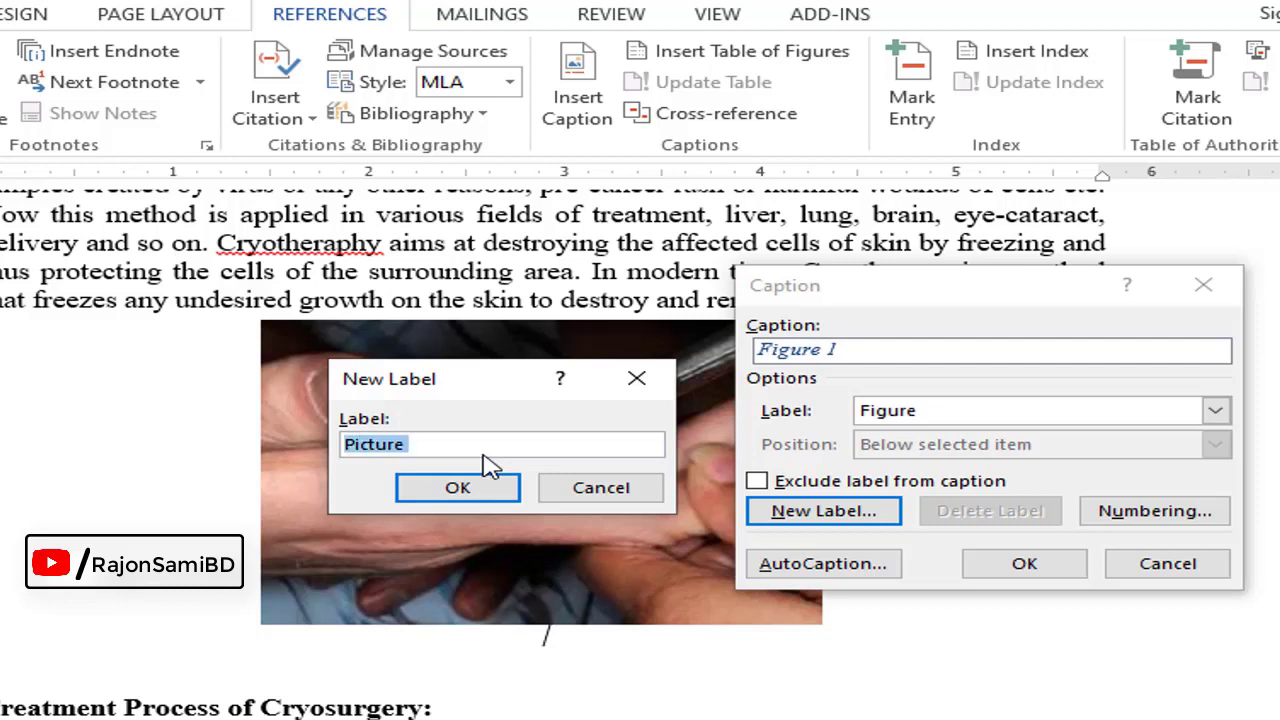
text(Image)
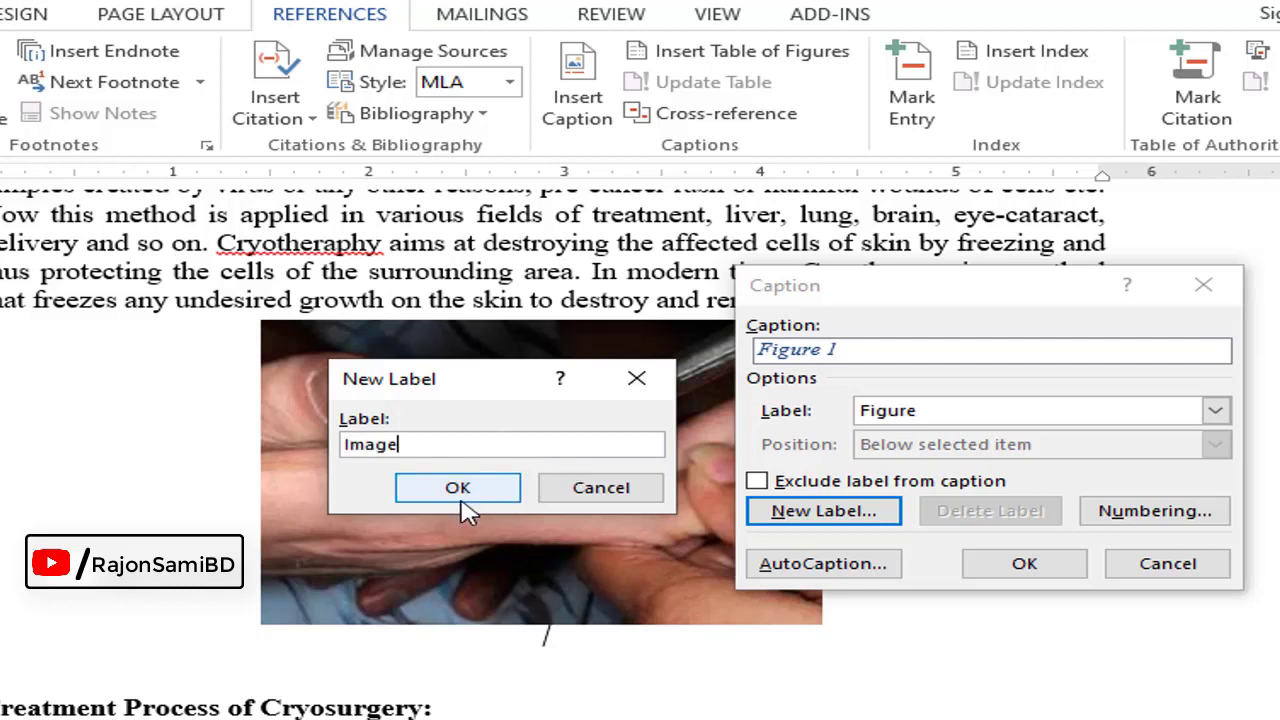
click(460, 490)
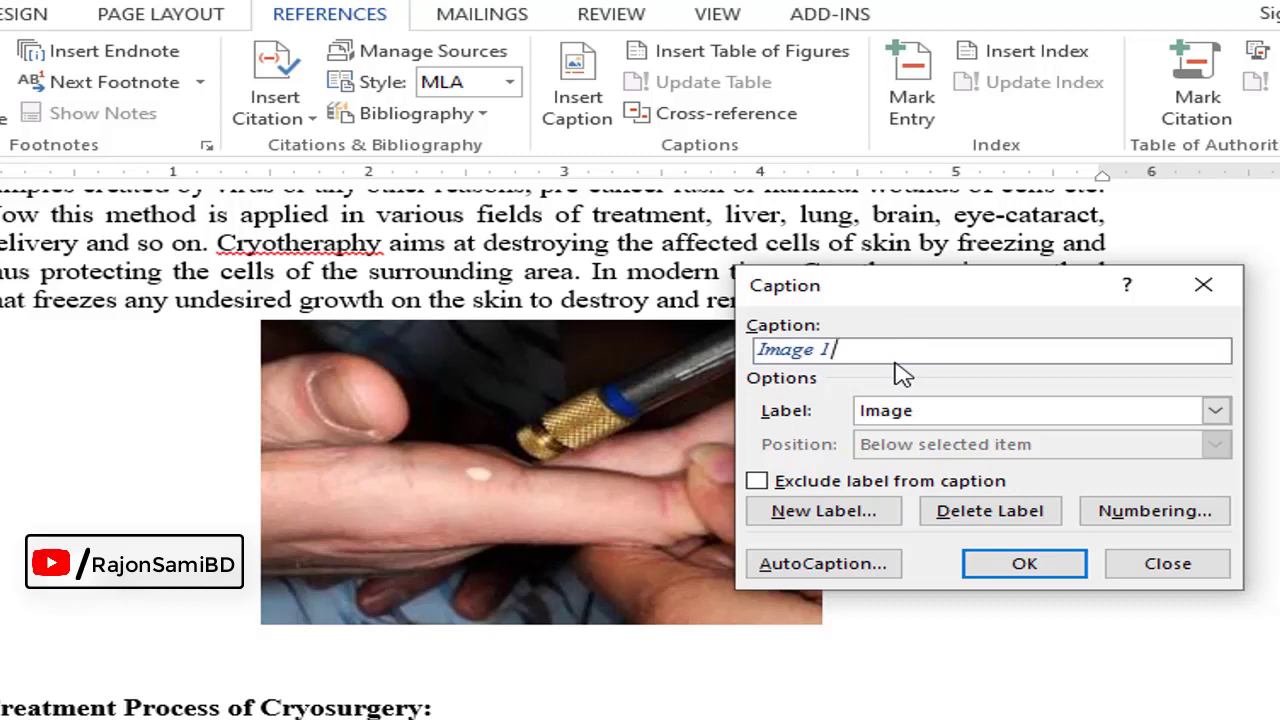
click(1024, 566)
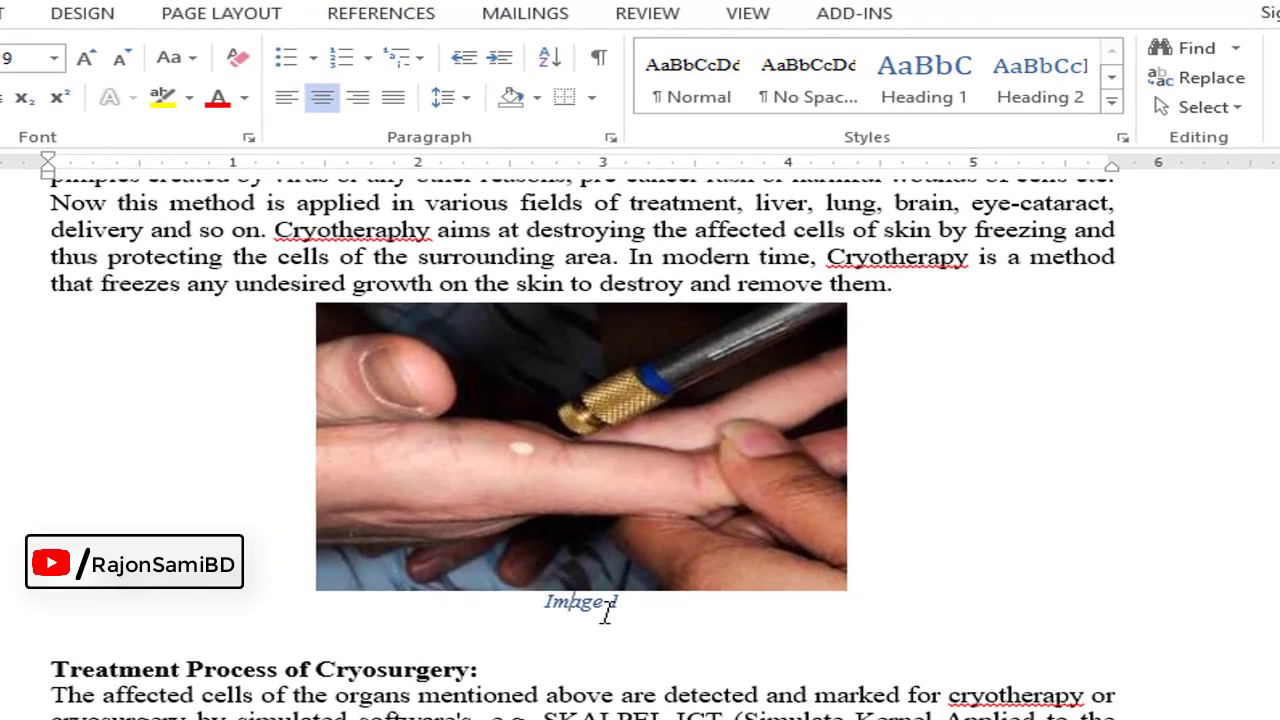
Delete the old hand-typed caption line below the figure, leaving a blank line.
click(578, 438)
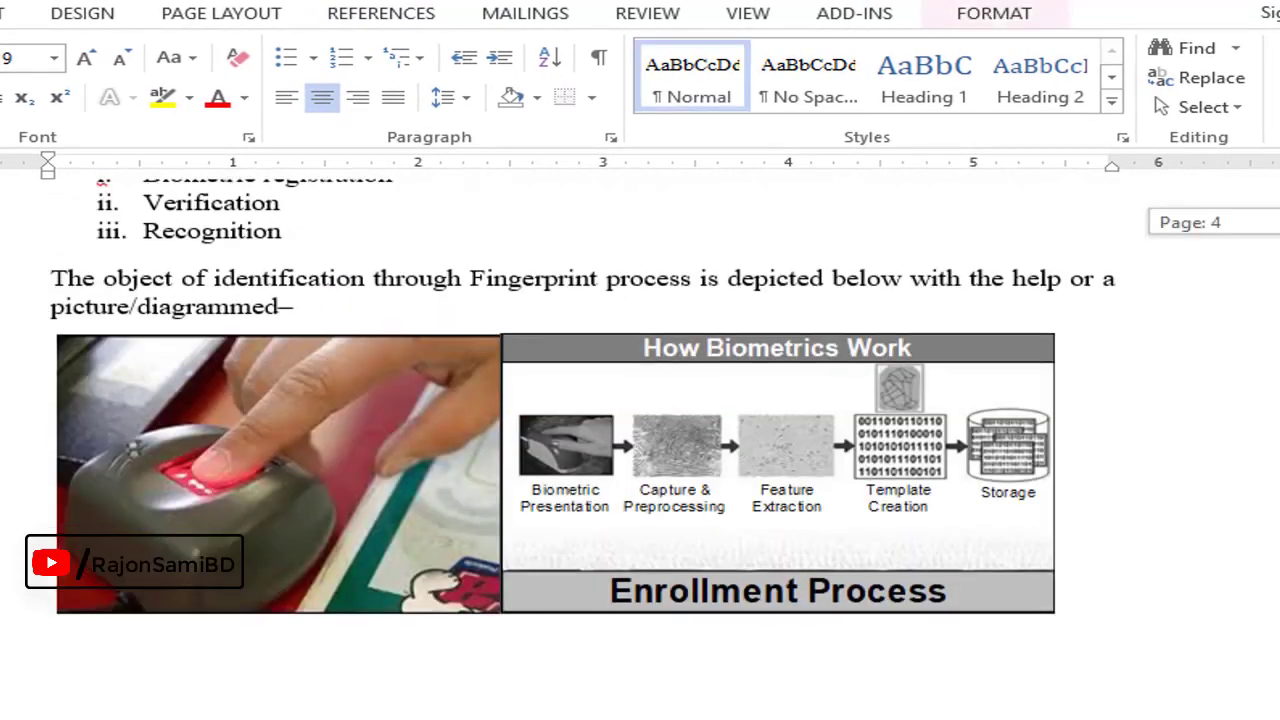
key(Delete)
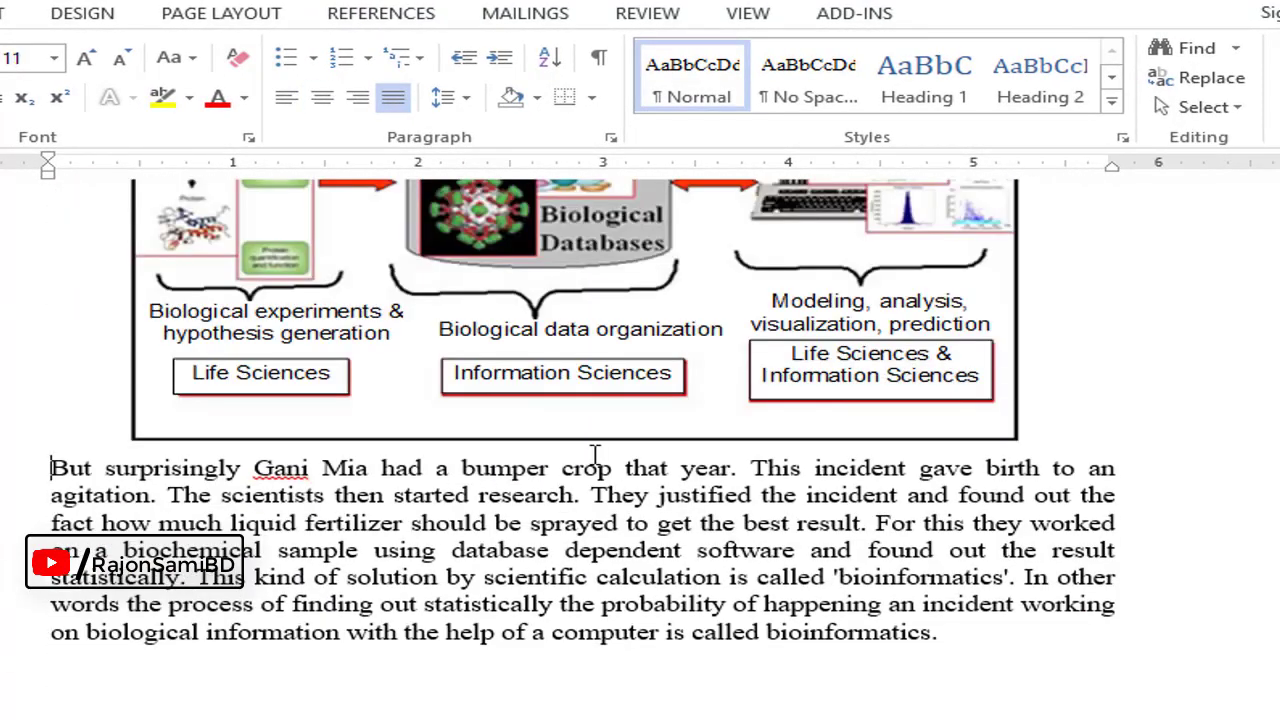
key(Return)
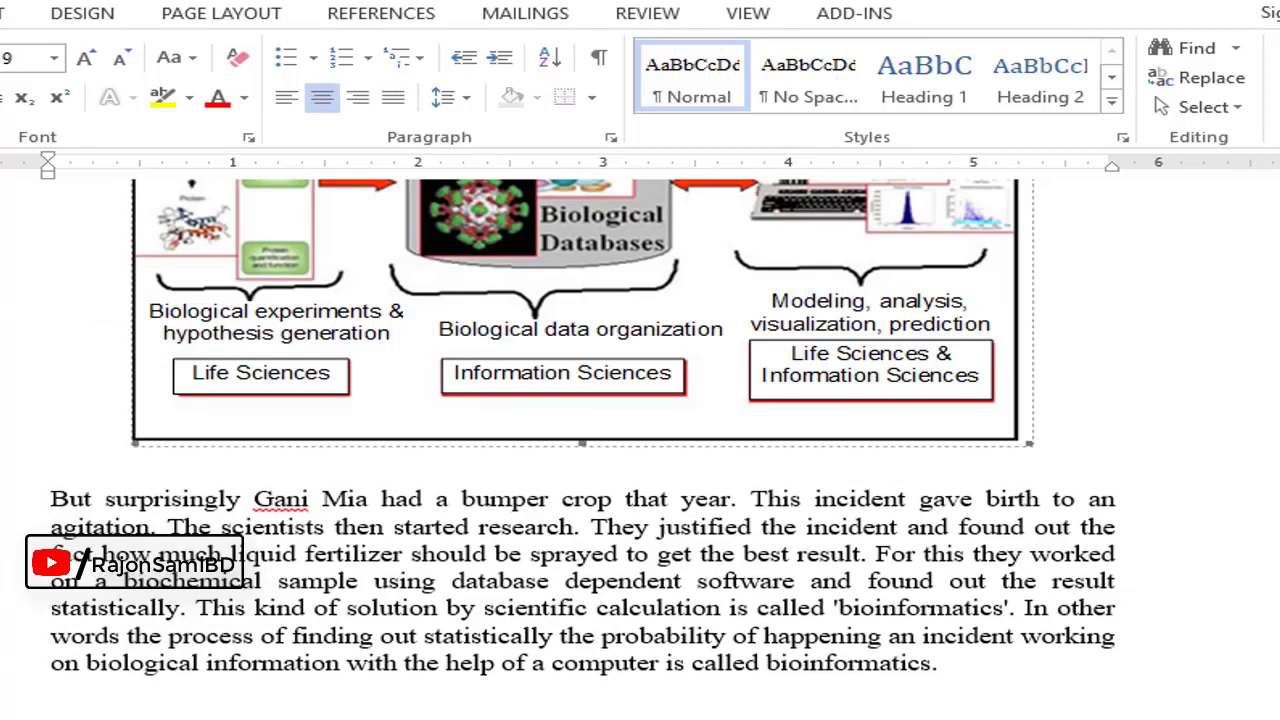
Select the Statistical Bioinformatics figure and open Insert Caption, proposing Image 2.
scroll(497, 352, up, 5)
scroll(497, 352, down, 3)
click(603, 665)
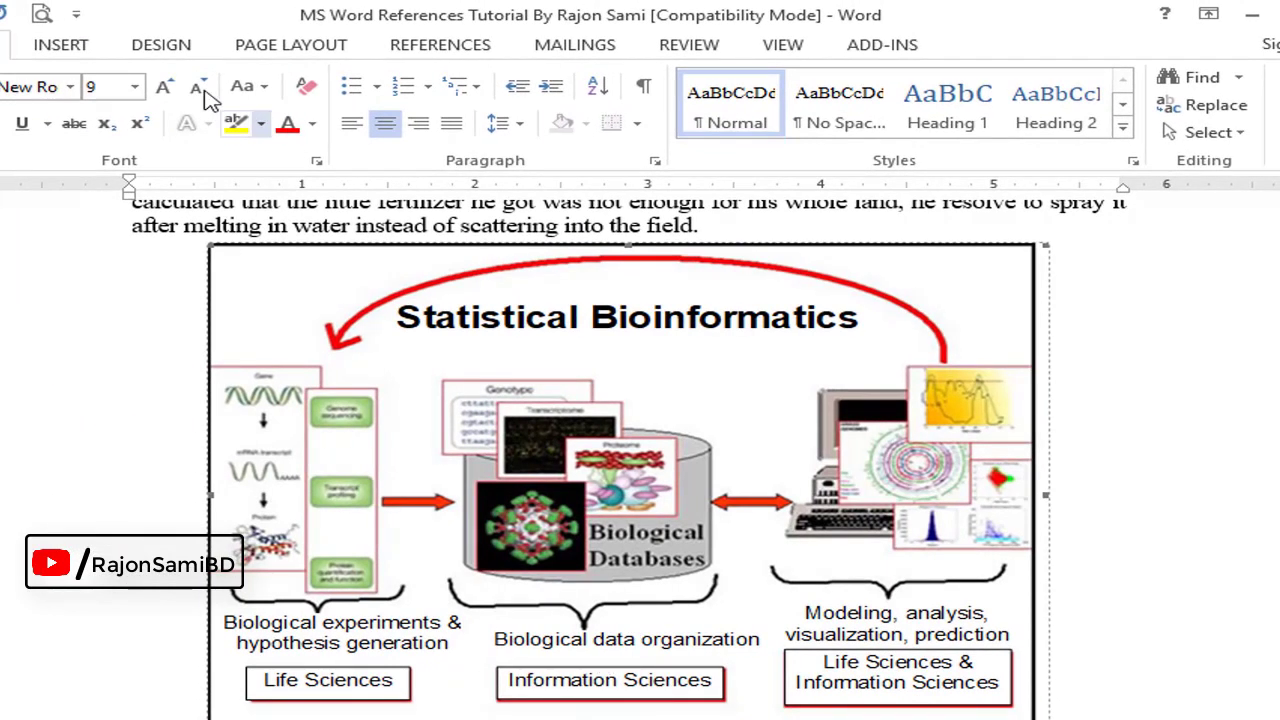
click(428, 50)
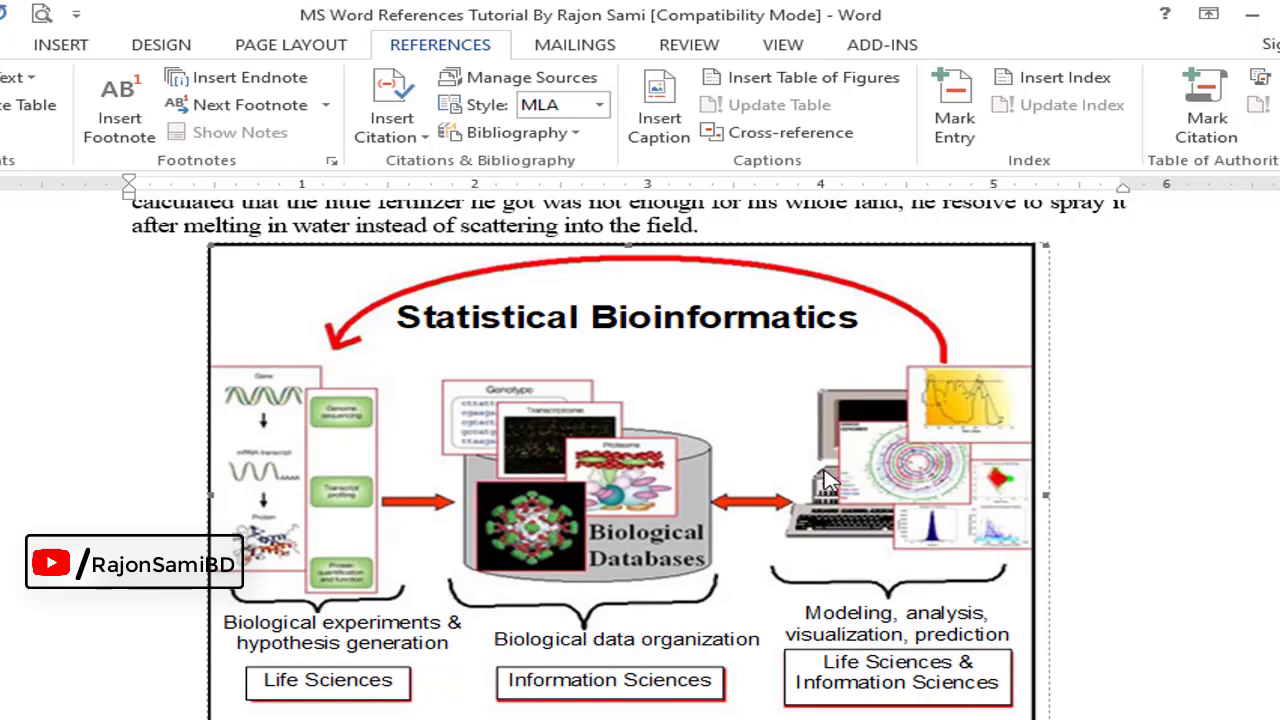
click(690, 142)
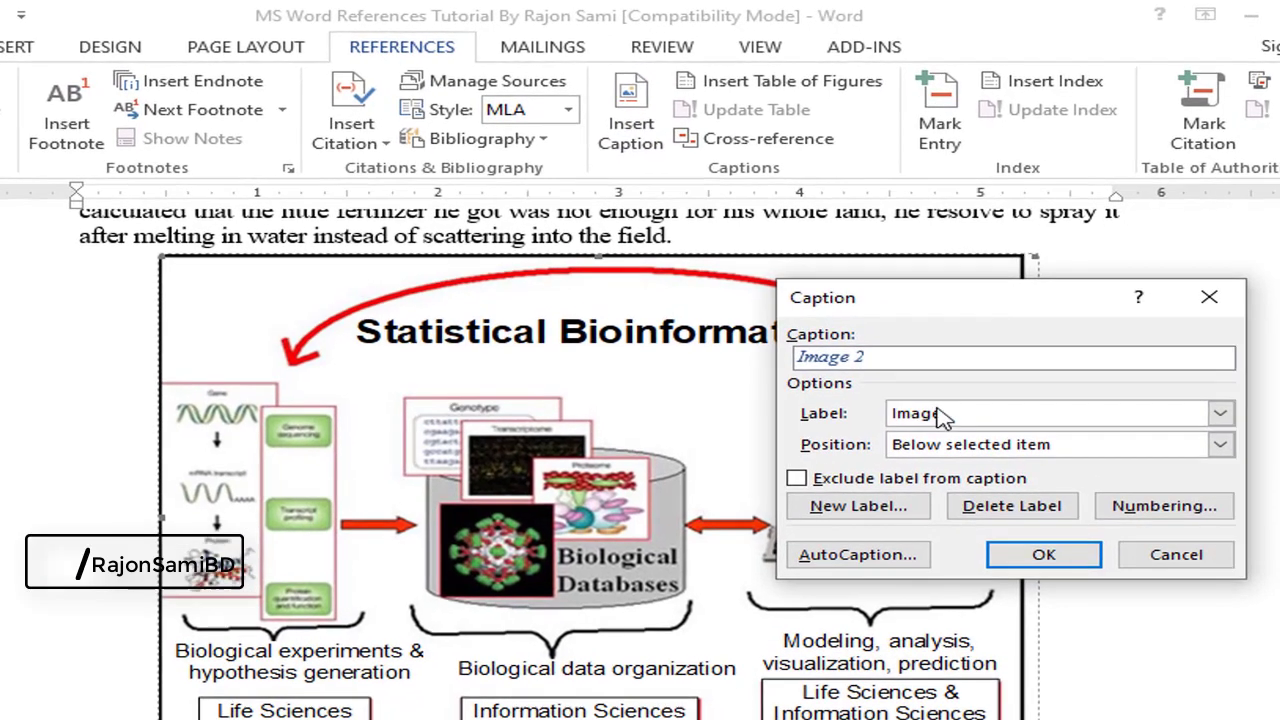
Caption the figure 'Image 2 : Segmentation of bioinformatics' and return to the document start.
click(837, 362)
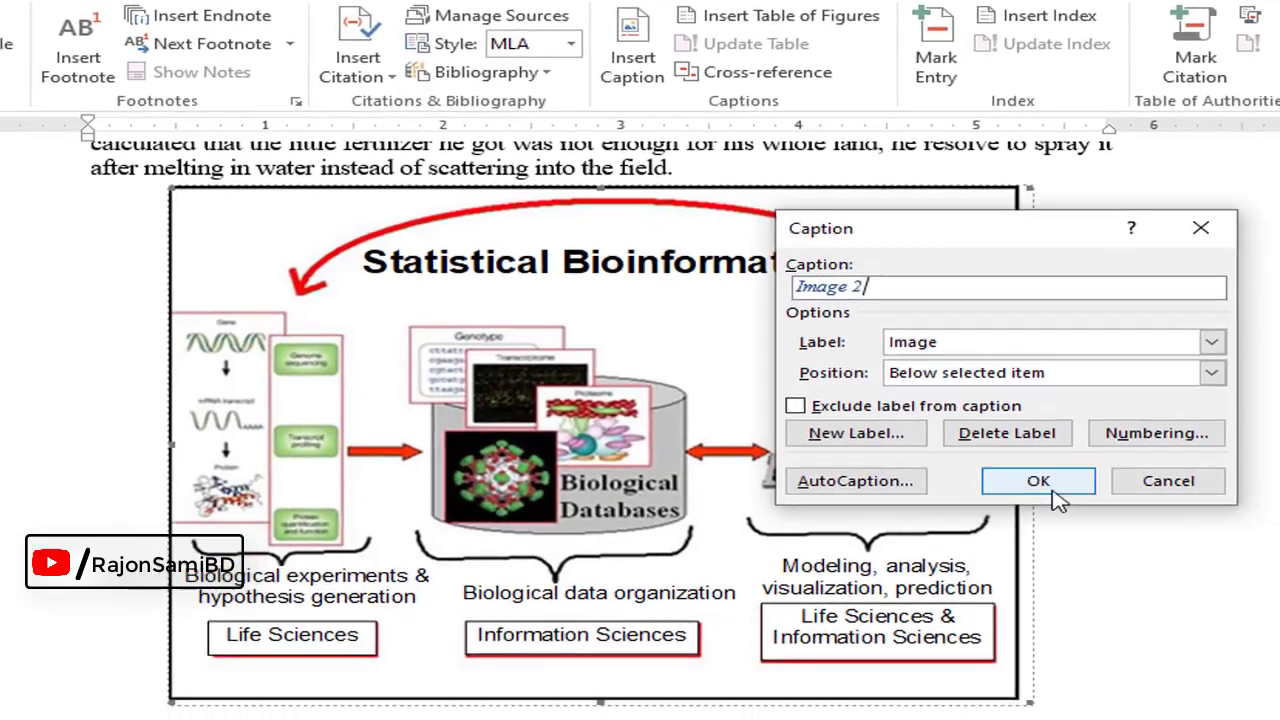
click(1043, 568)
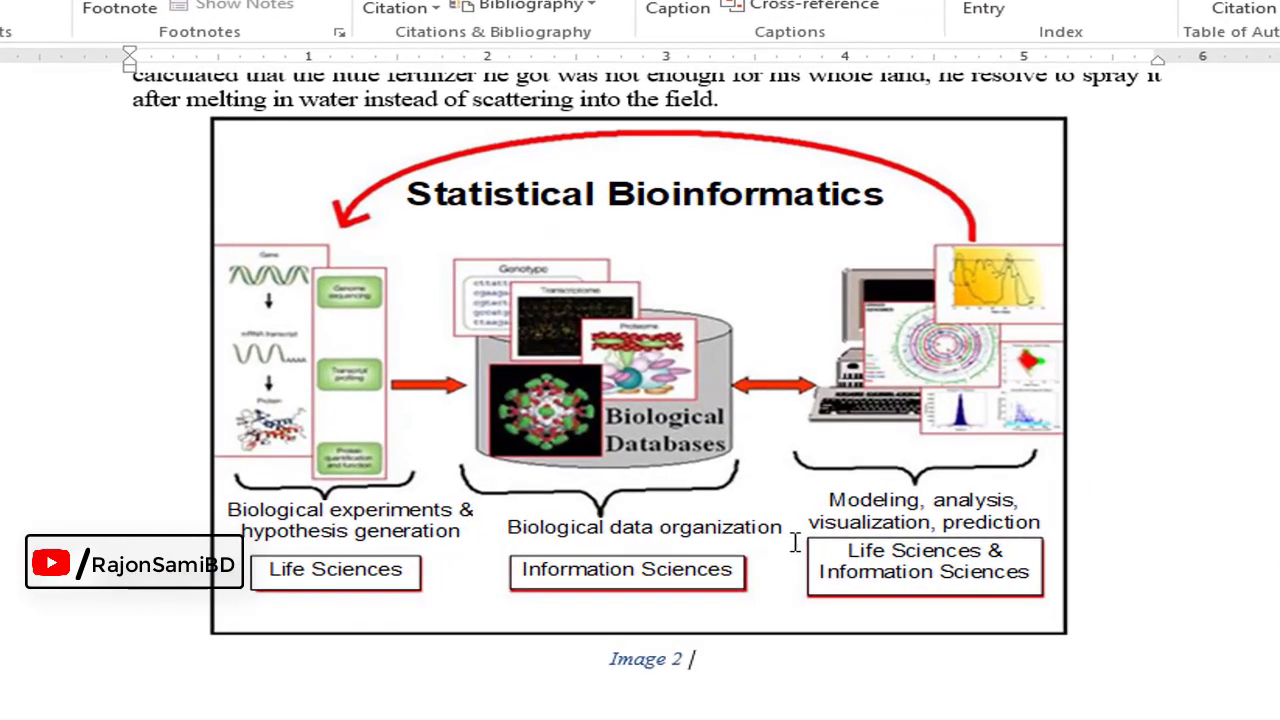
text(:)
key(ctrl+v)
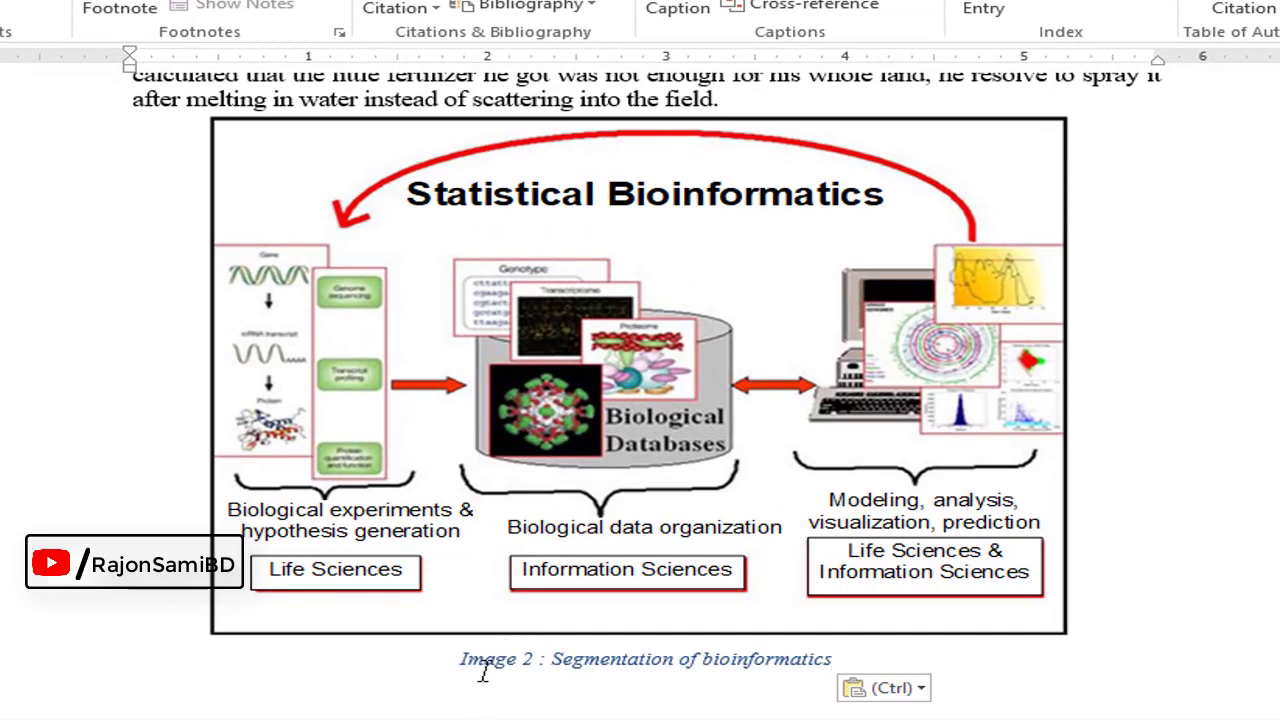
click(673, 416)
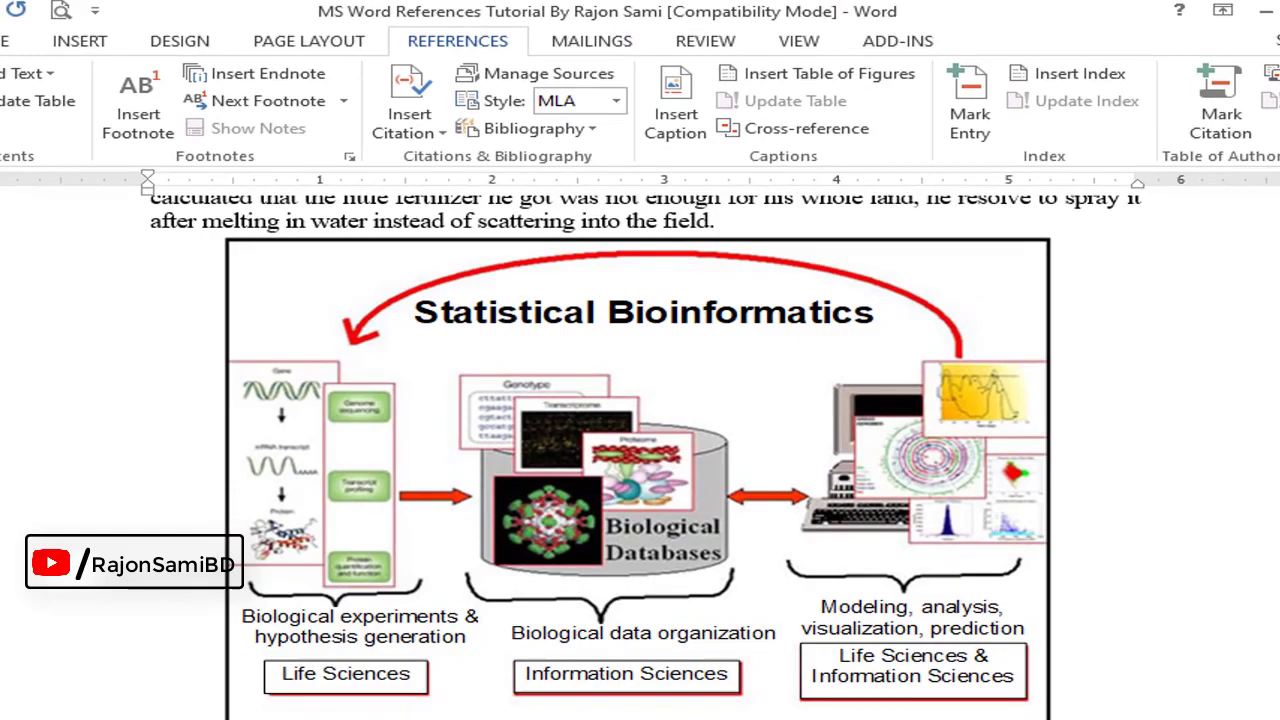
key(ctrl+Home)
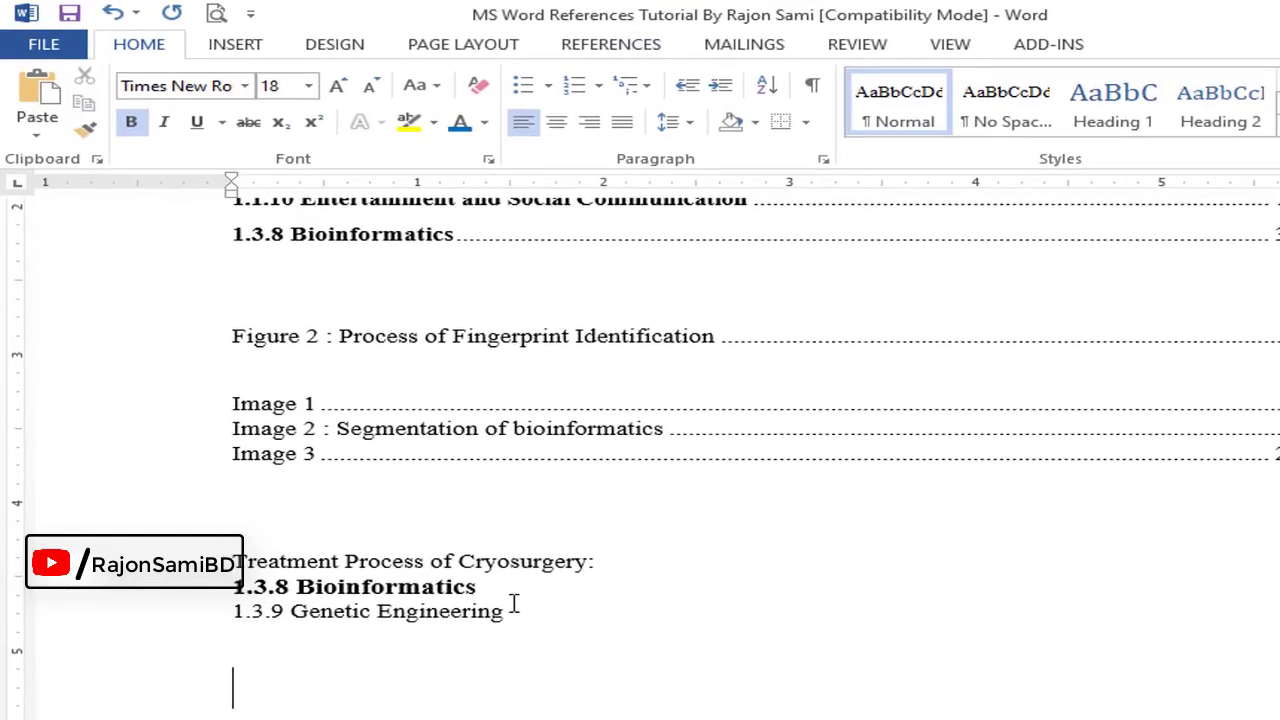
Insert an Image-type cross-reference to the entire Image 1 caption.
click(608, 46)
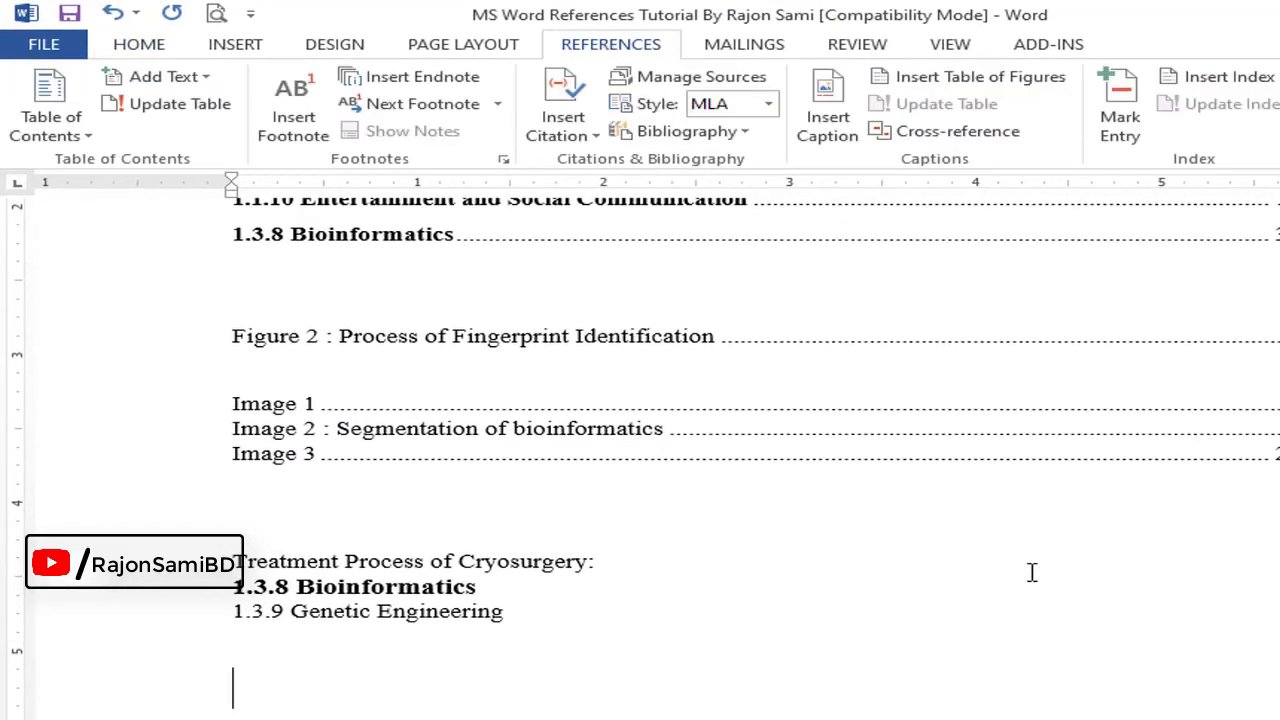
click(990, 133)
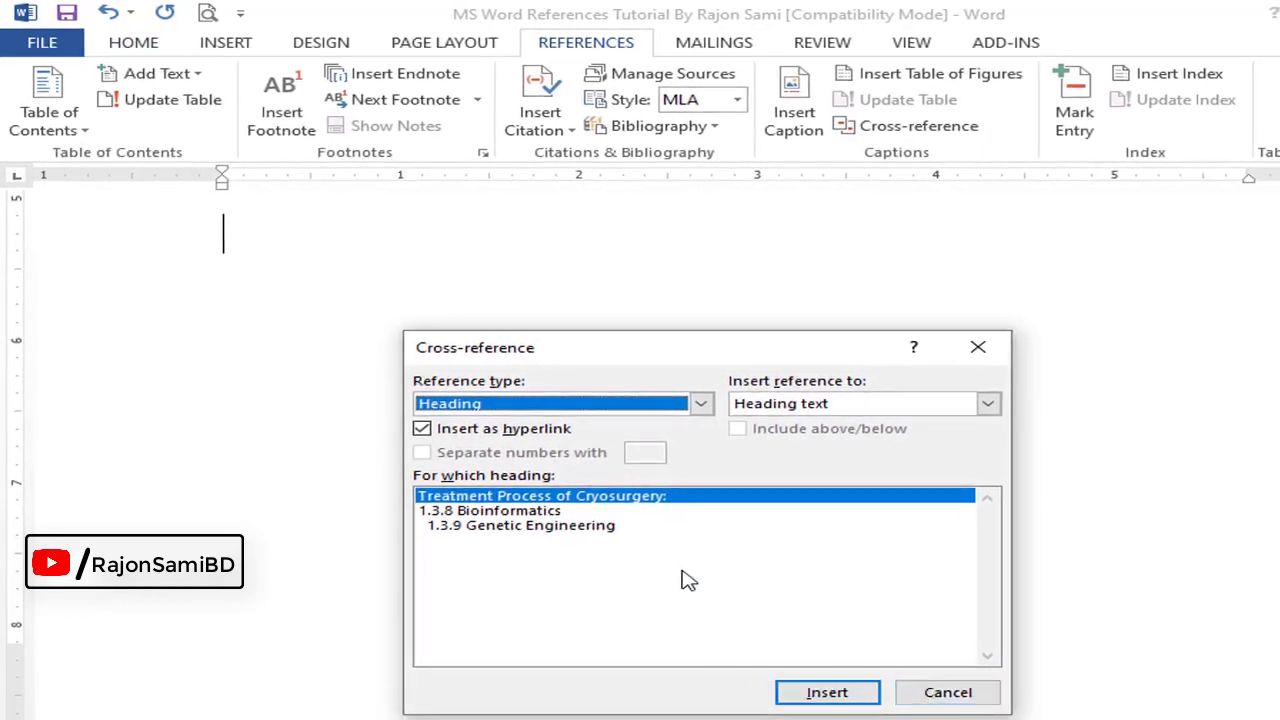
click(574, 405)
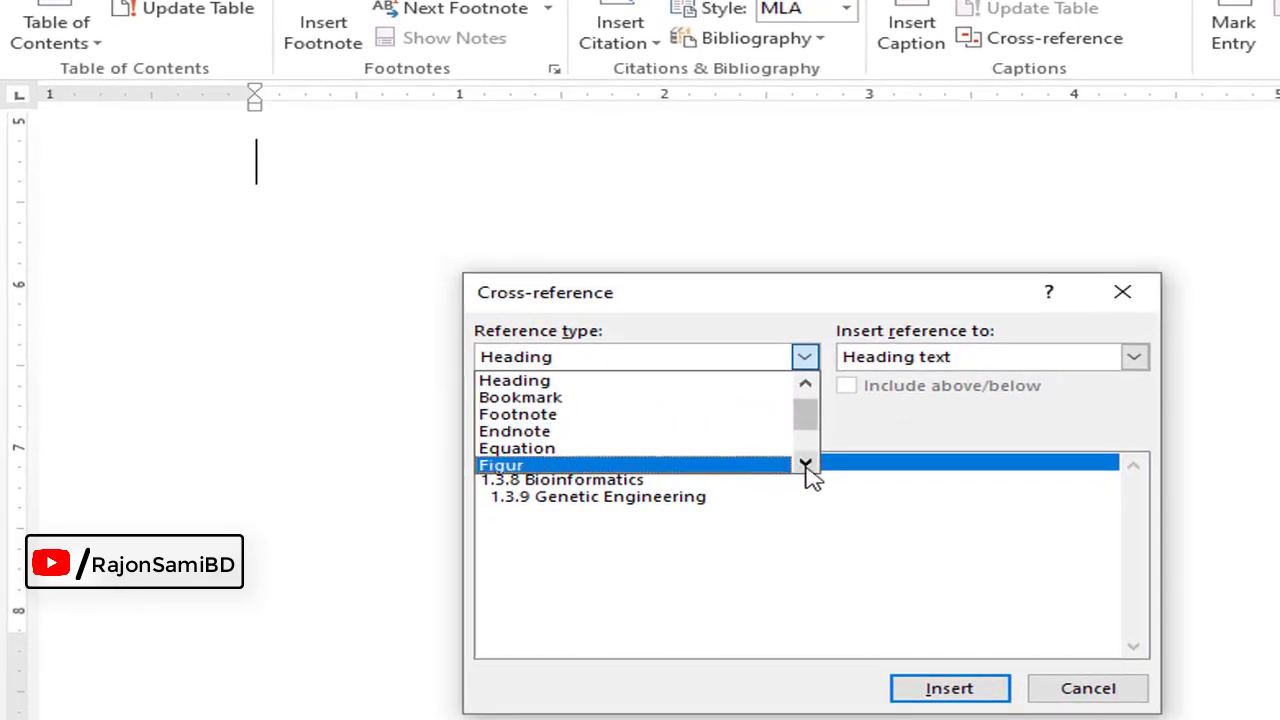
click(786, 467)
click(786, 467)
click(806, 464)
click(806, 464)
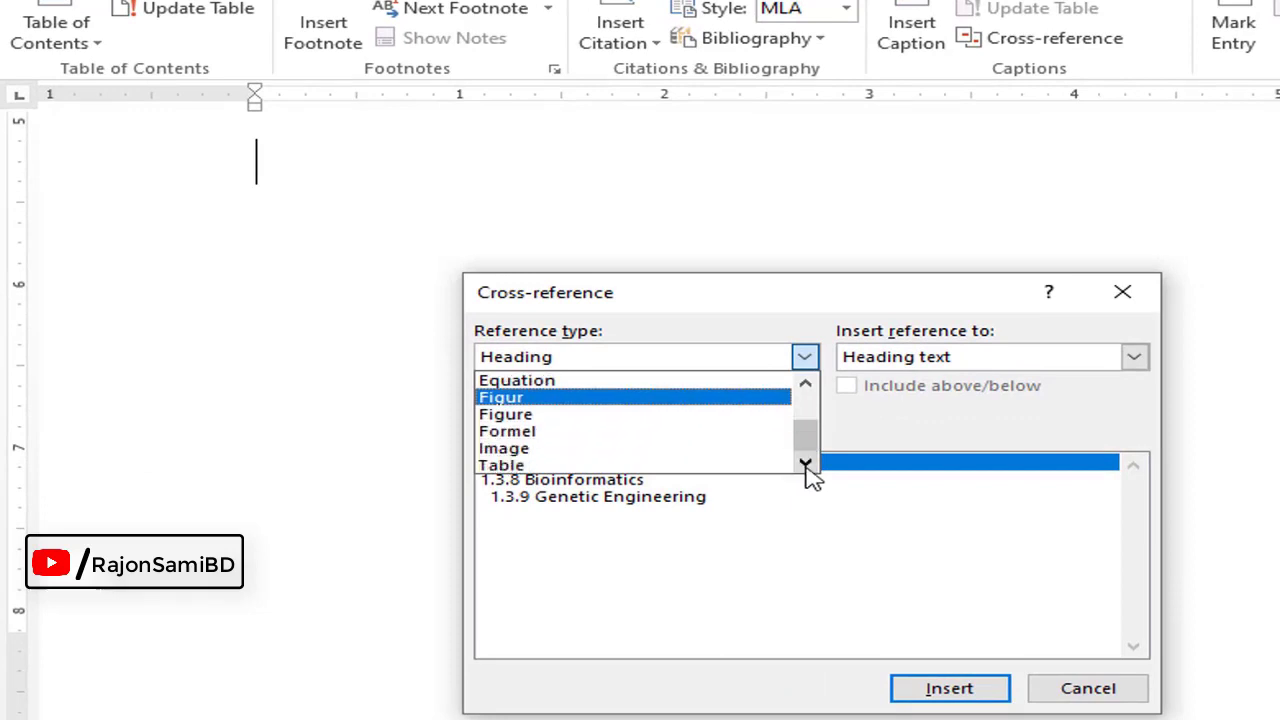
click(535, 451)
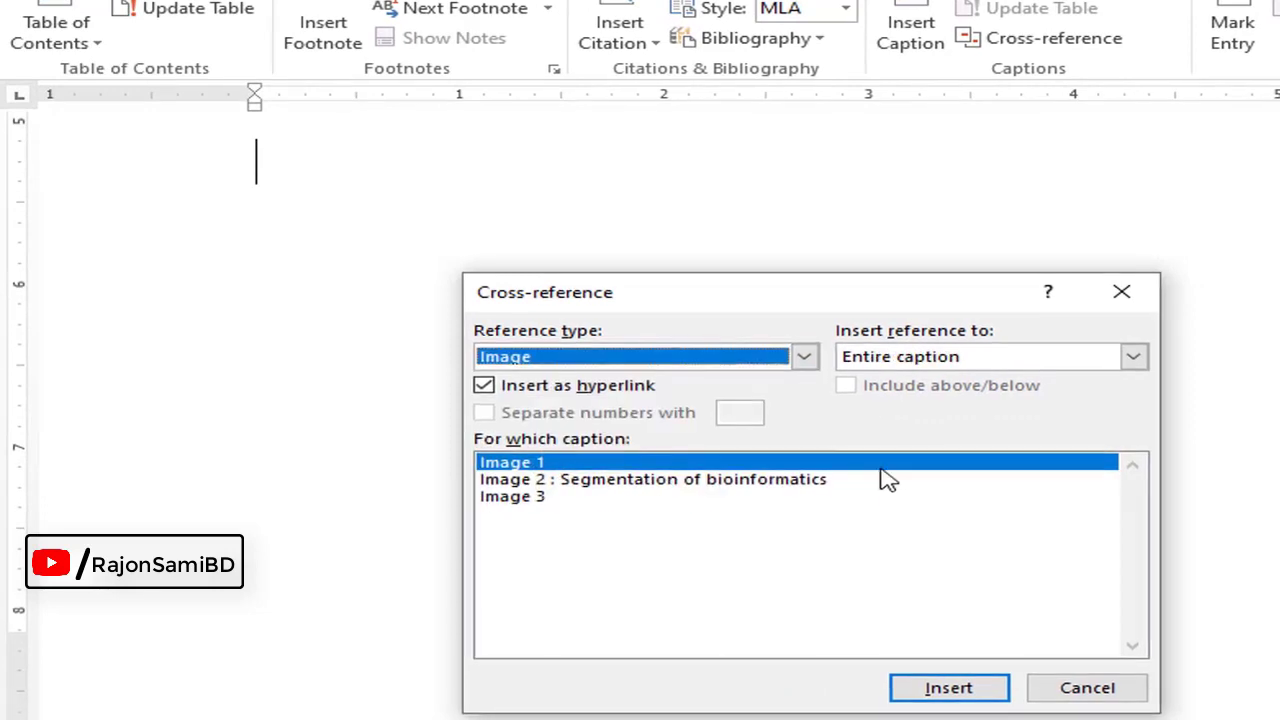
click(958, 352)
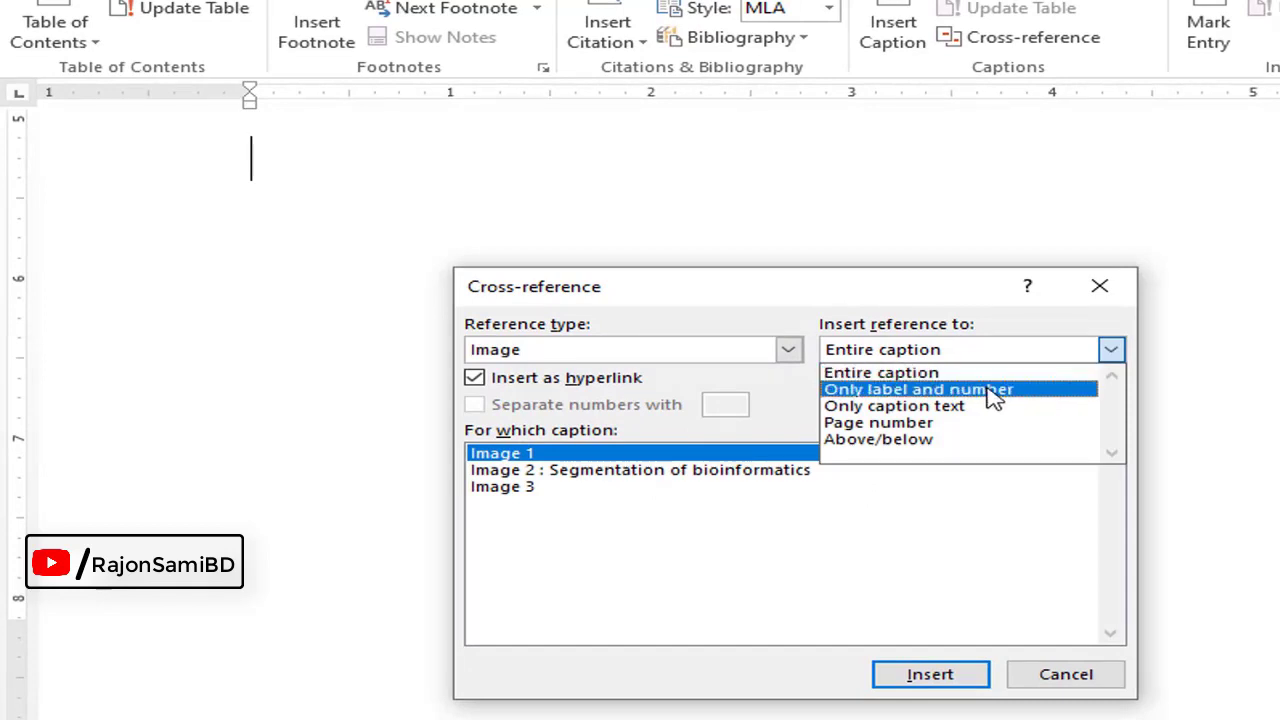
click(905, 372)
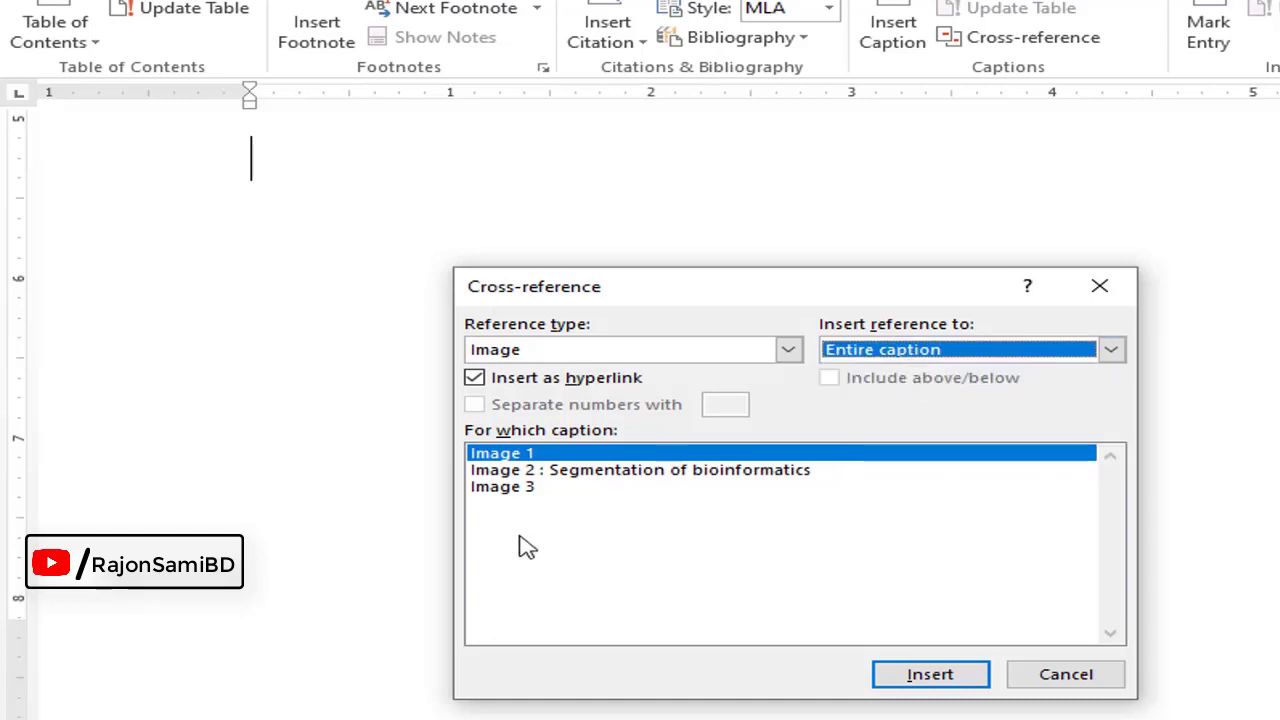
click(930, 675)
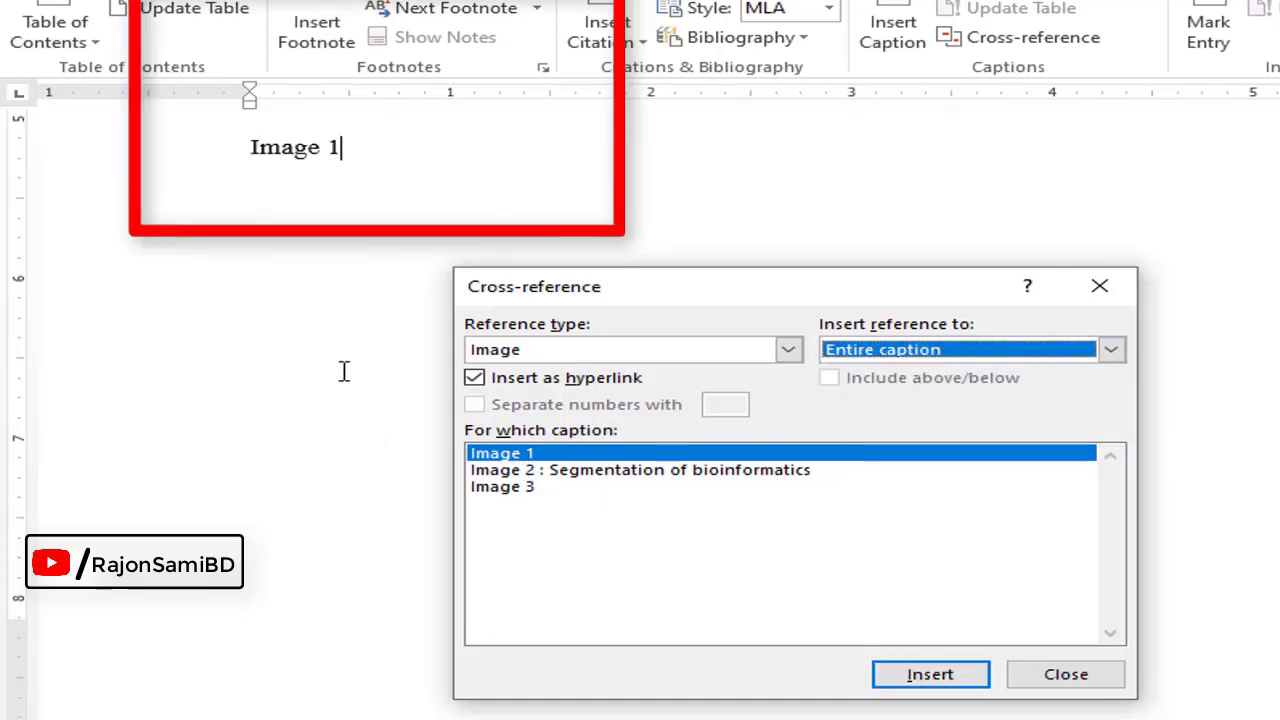
Insert a cross-reference to the entire caption 'Image 2 : Segmentation of bioinformatics'.
click(570, 470)
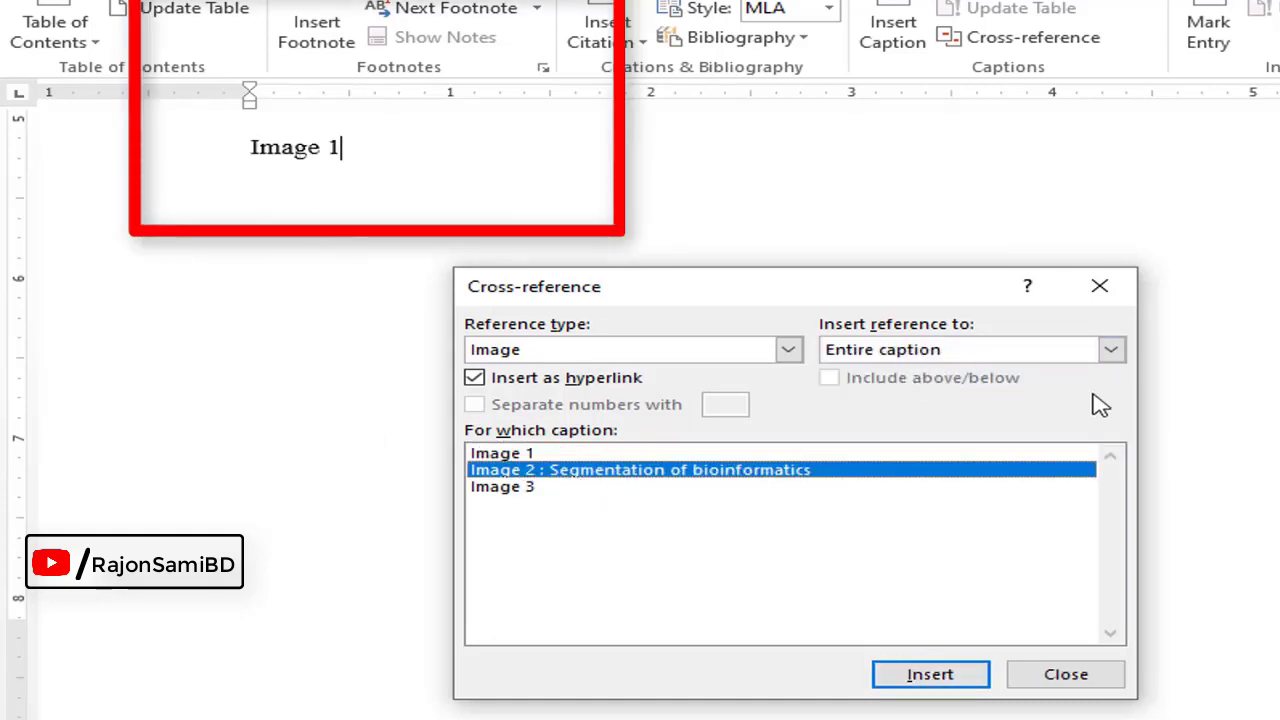
click(927, 675)
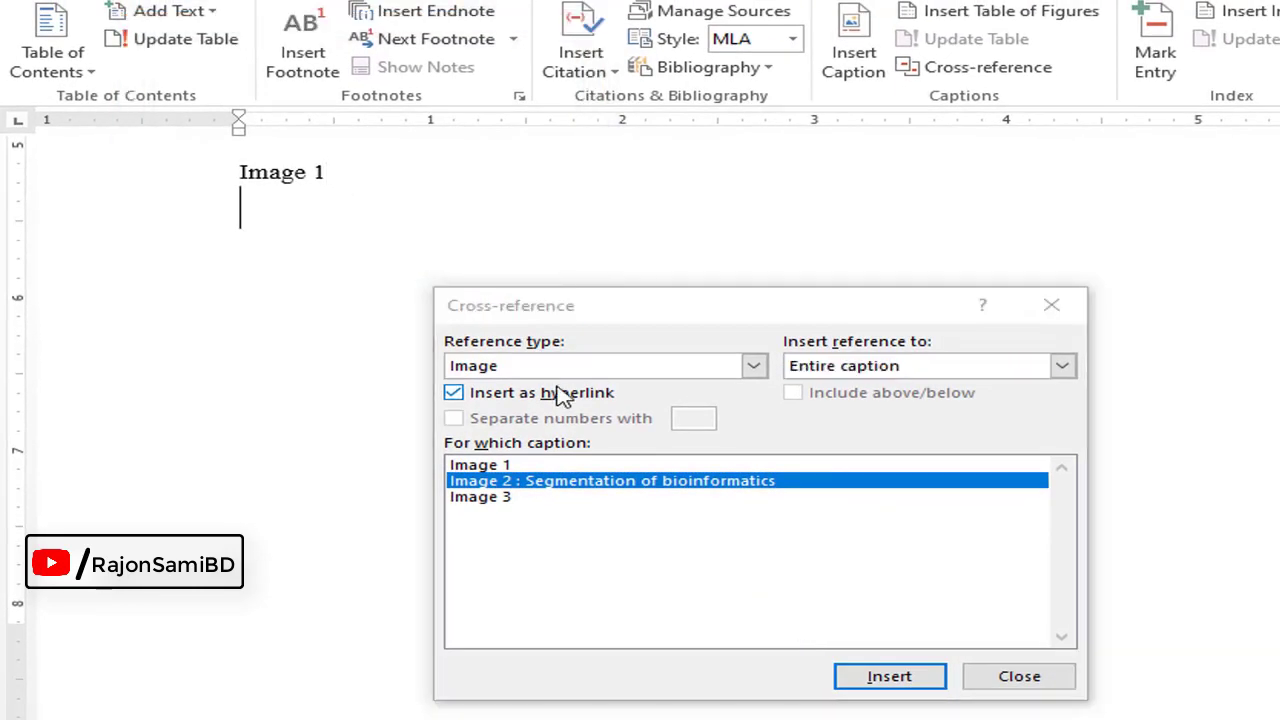
click(880, 688)
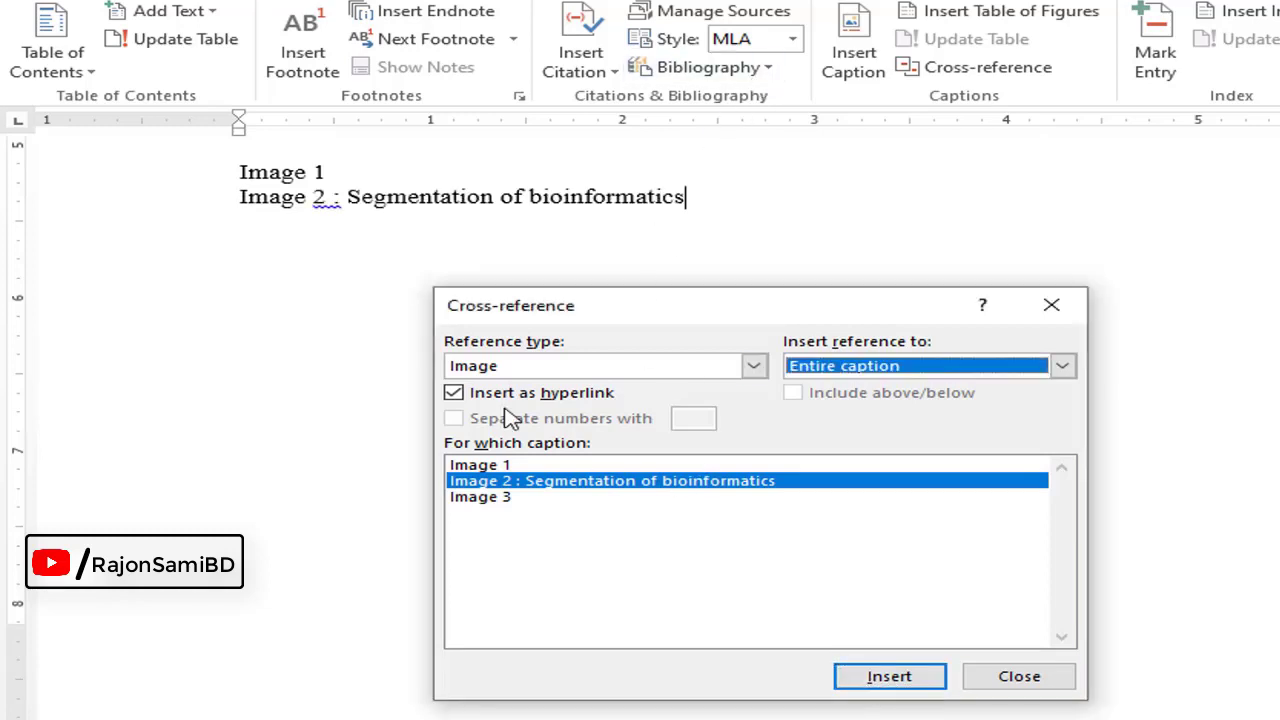
click(734, 190)
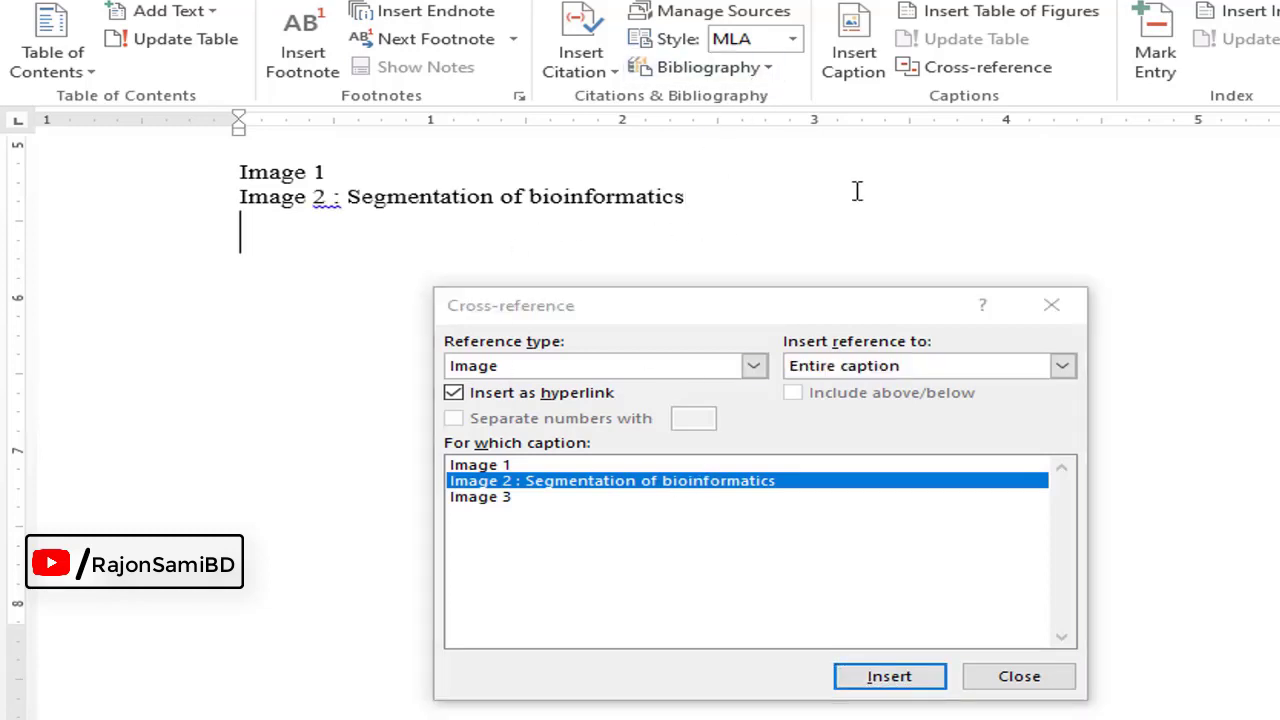
Insert an 'Only label and number' cross-reference to Image 3 and close the dialog.
click(928, 373)
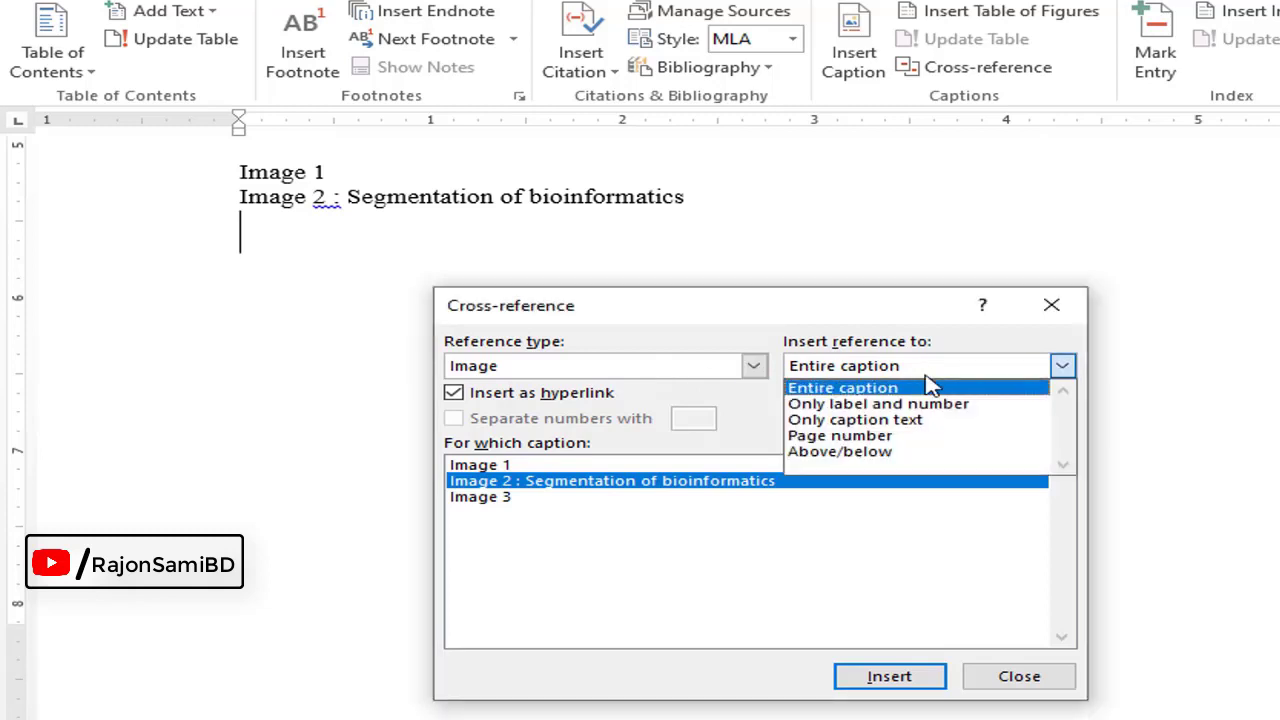
click(963, 407)
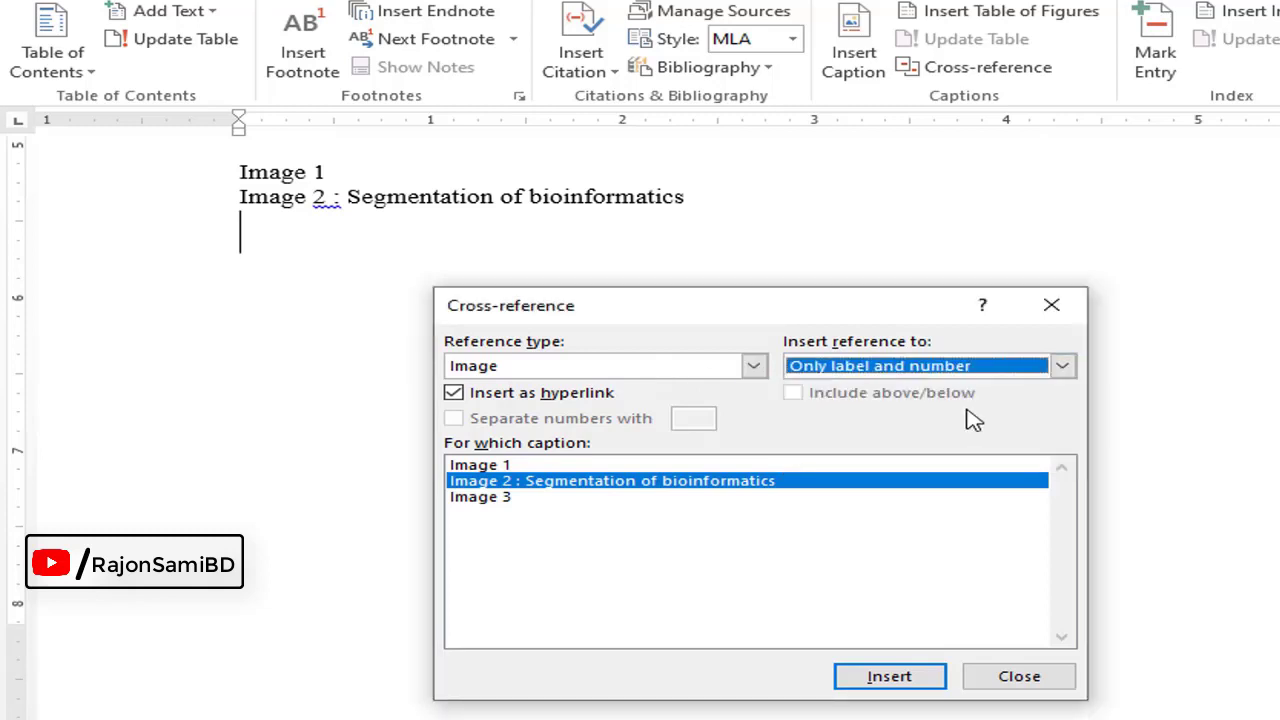
click(505, 497)
click(889, 676)
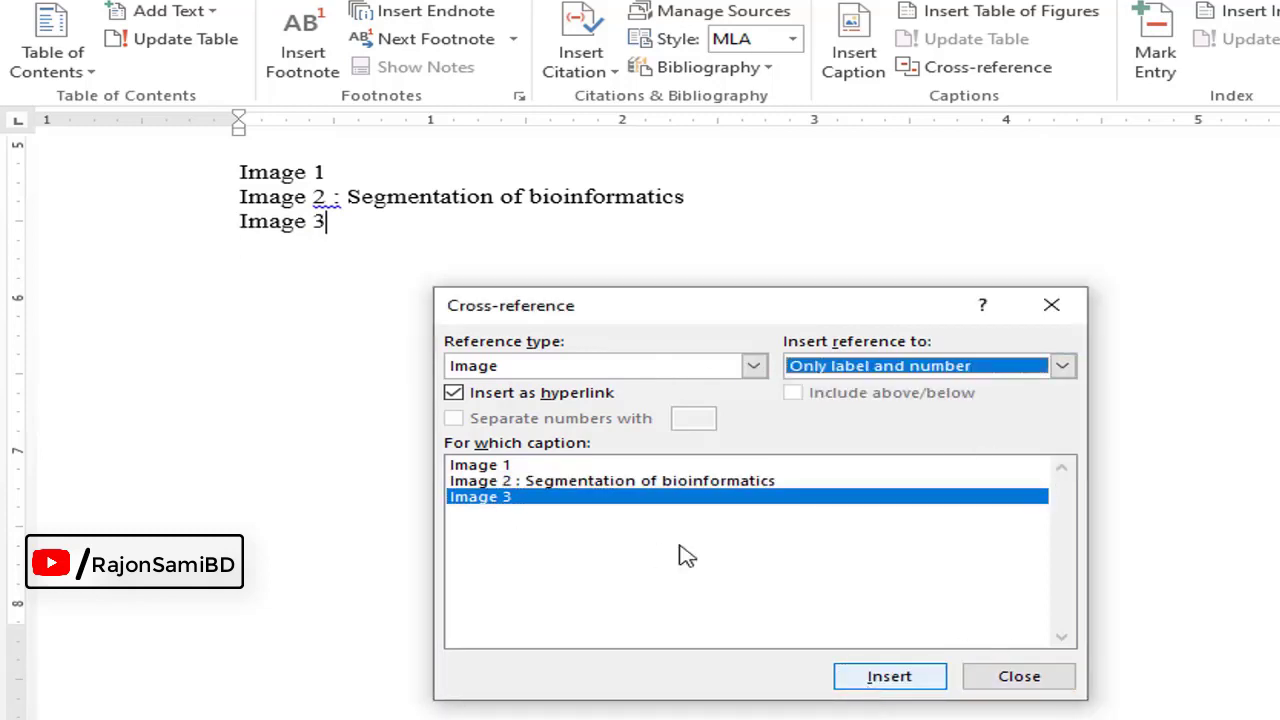
click(1060, 685)
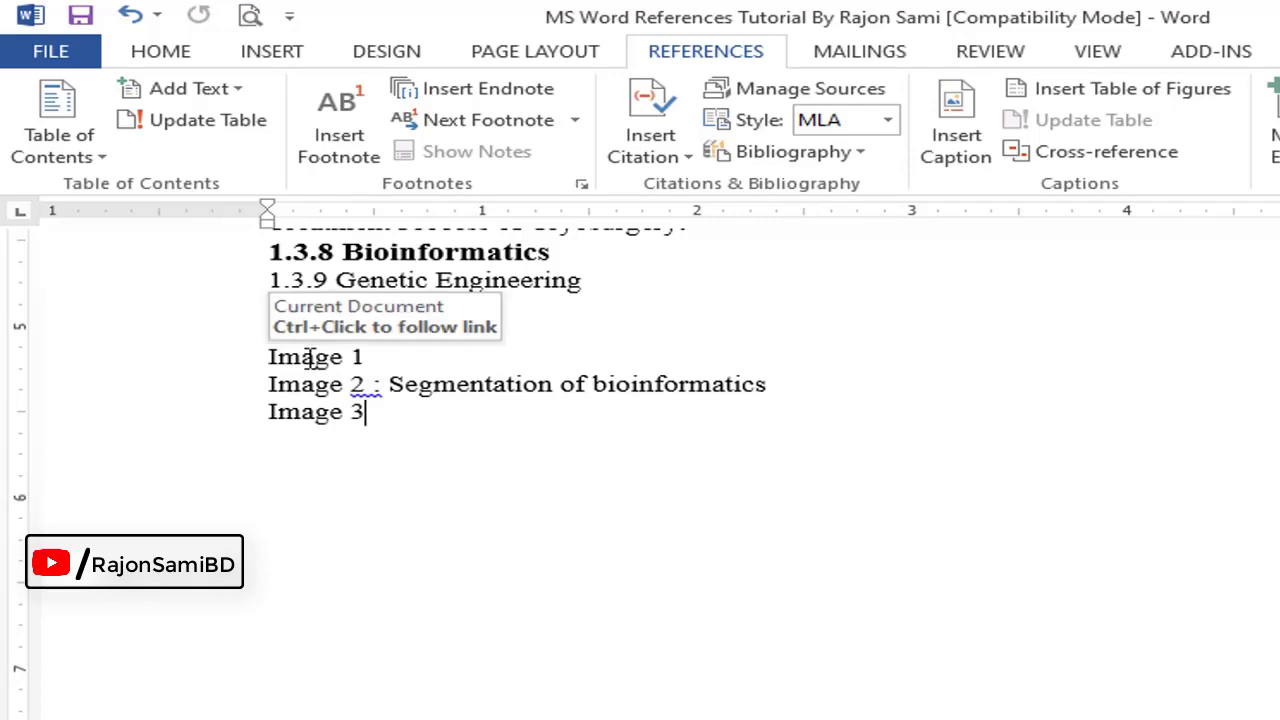
ctrl+click(310, 357)
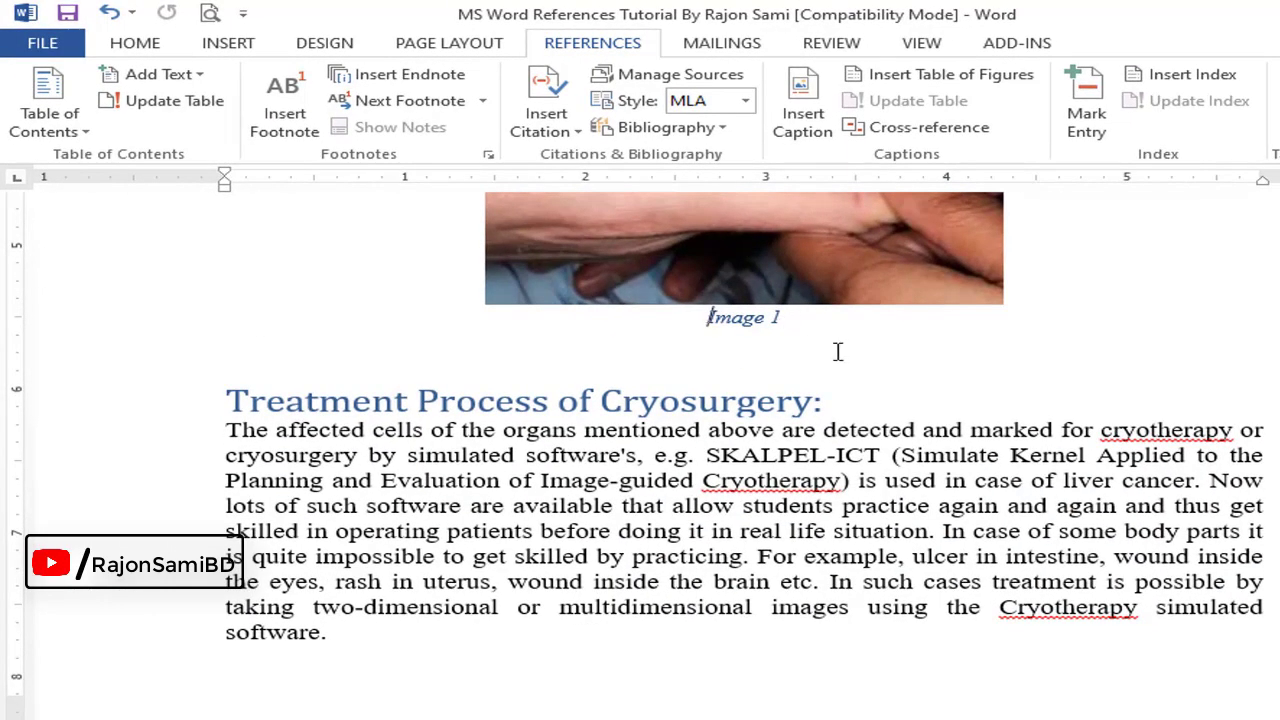
key(ctrl+Home)
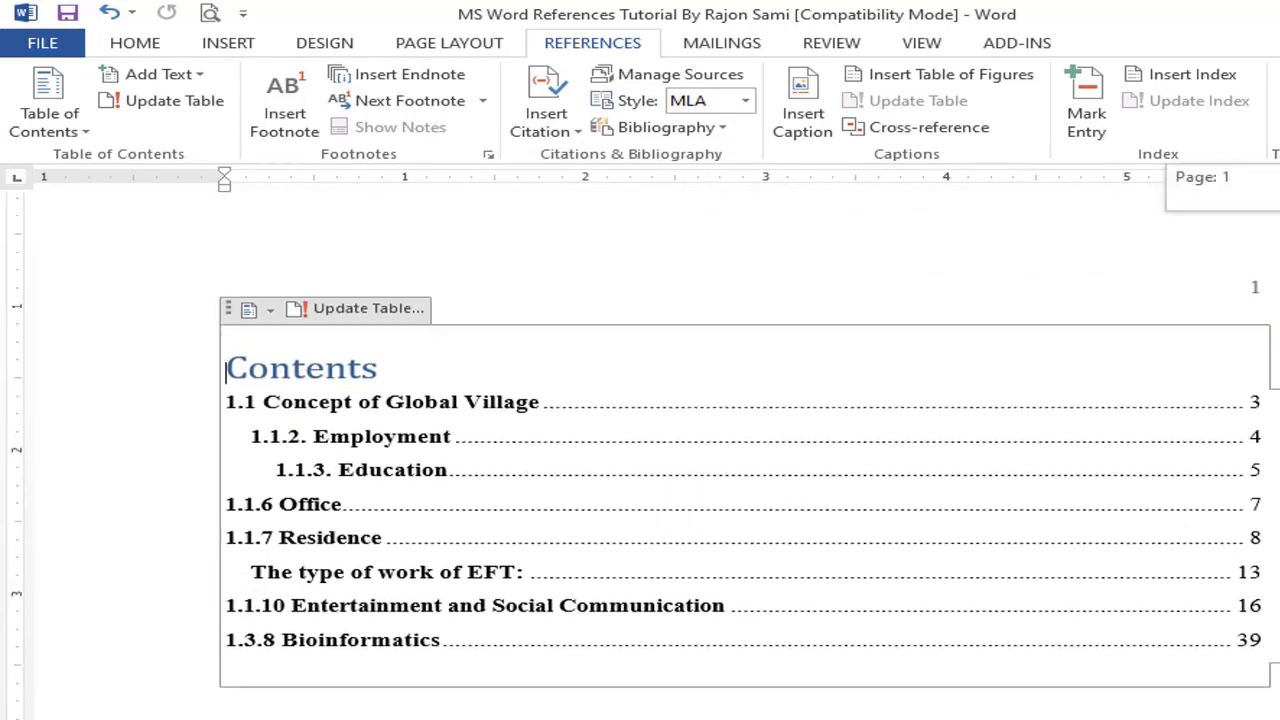
scroll(740, 450, down, 10)
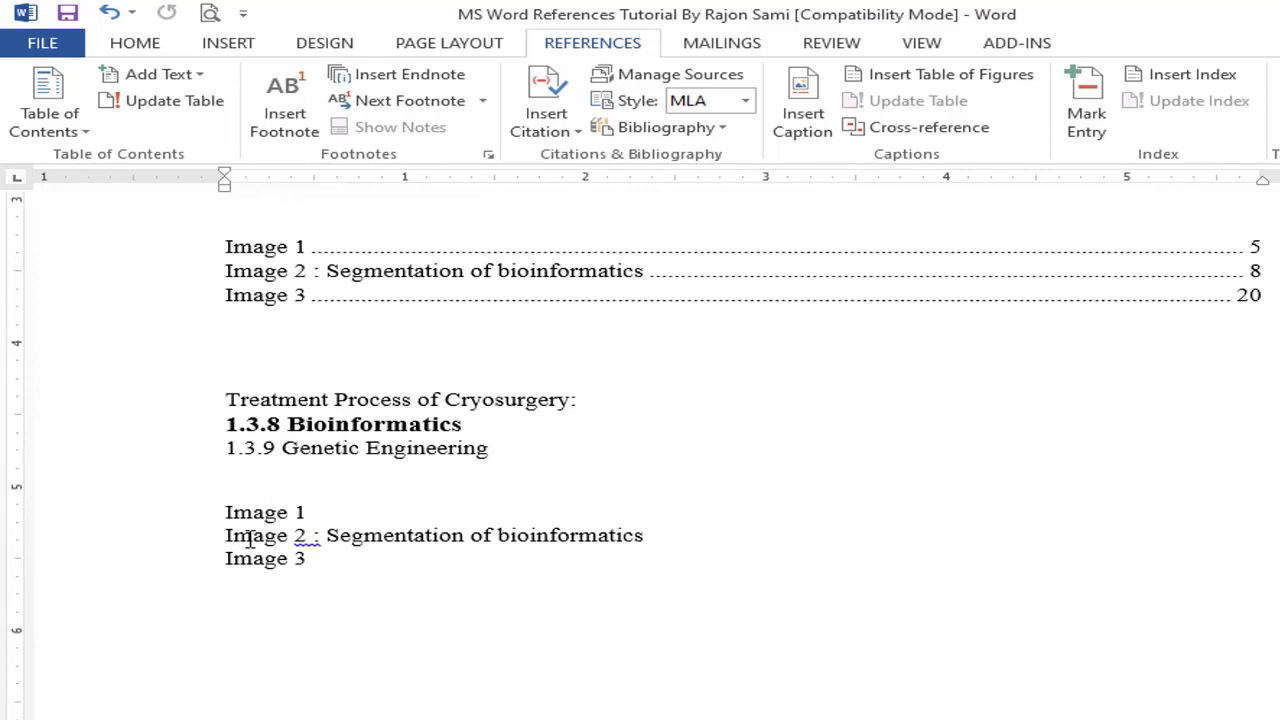
ctrl+click(252, 540)
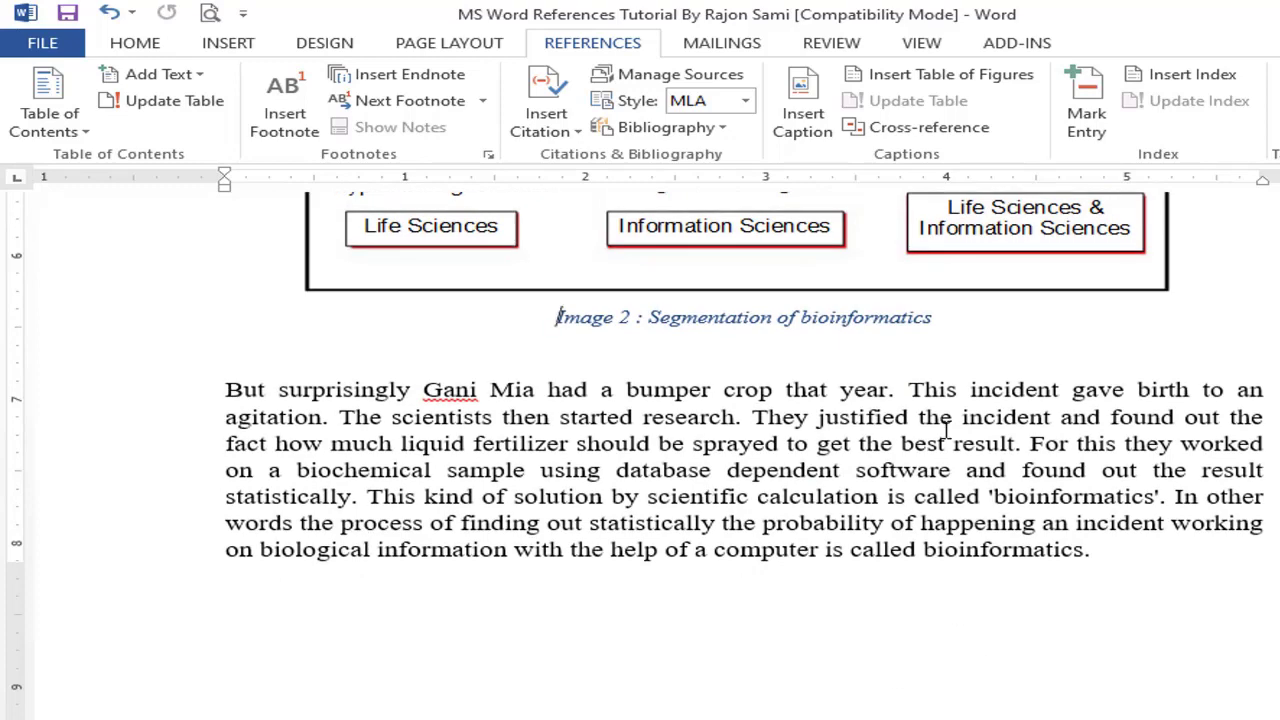
key(ctrl+z)
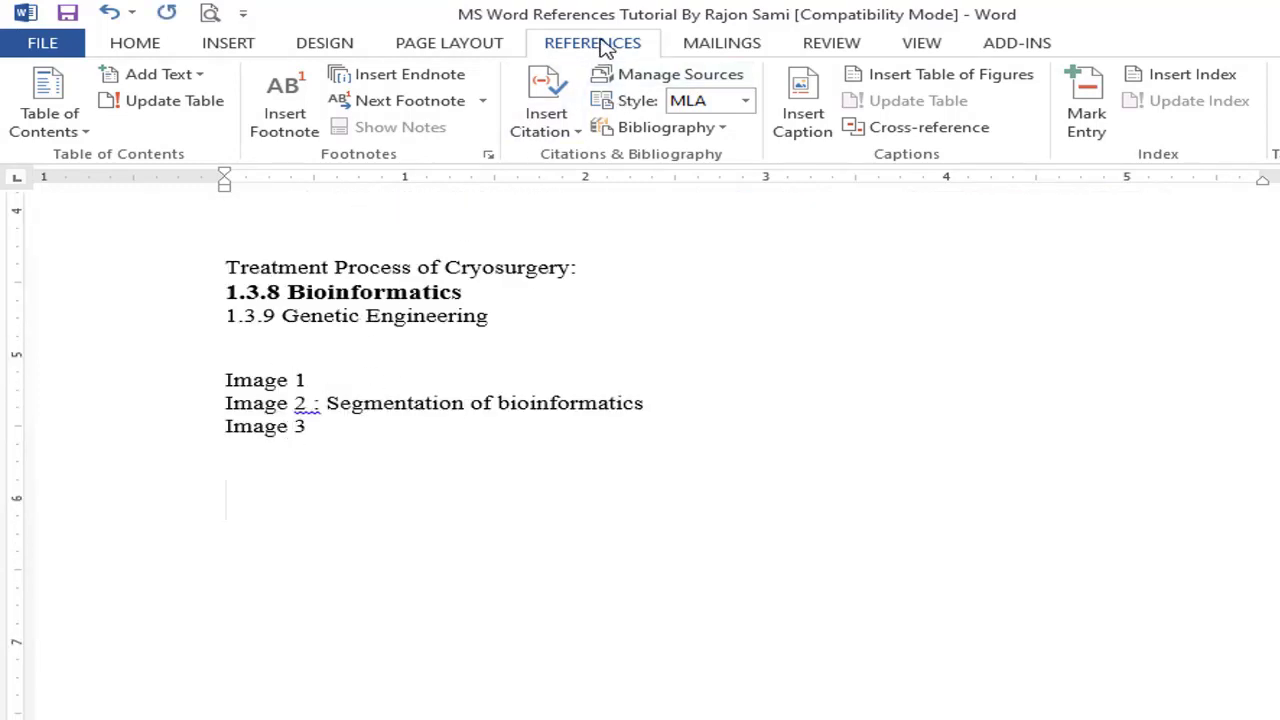
click(948, 130)
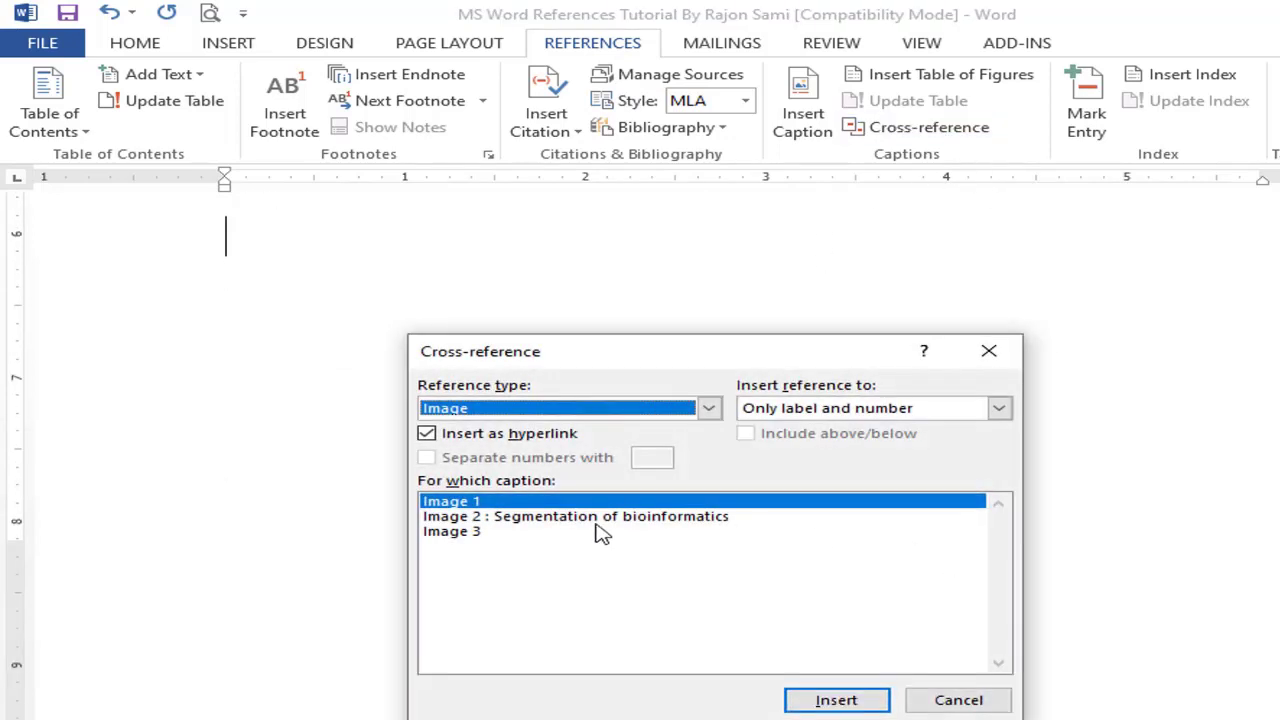
click(637, 410)
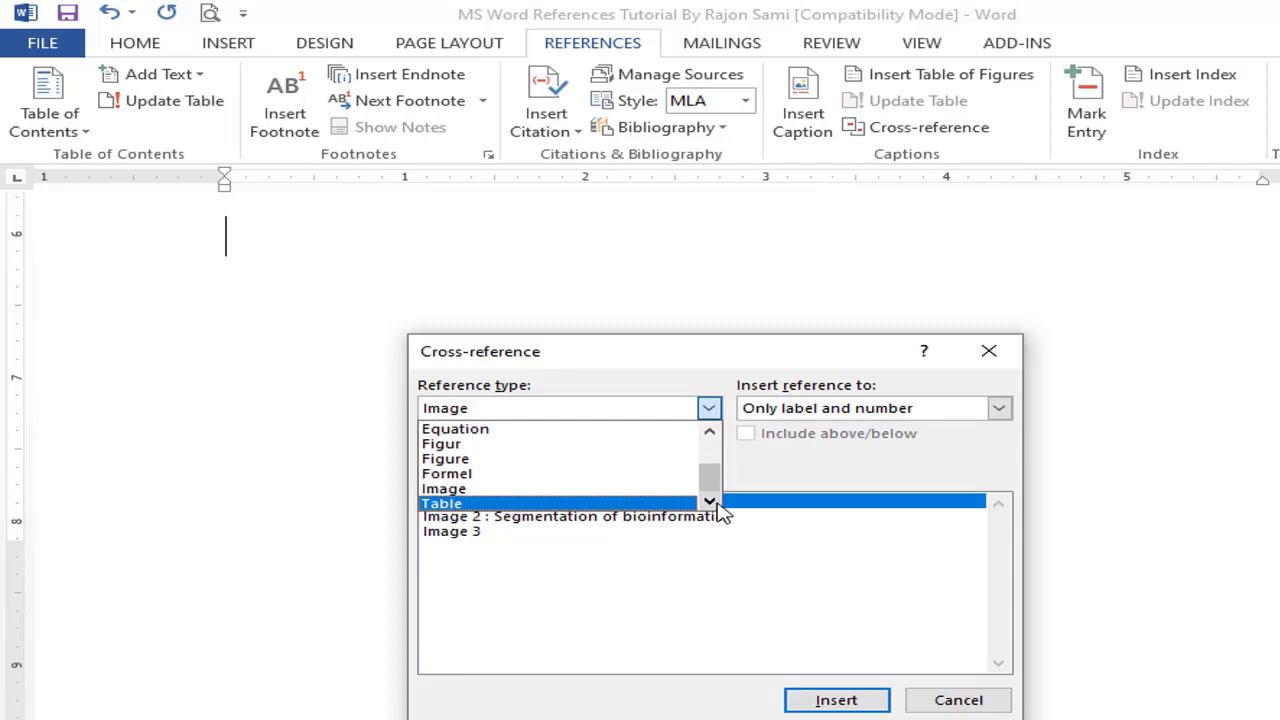
scroll(498, 470, up, 2)
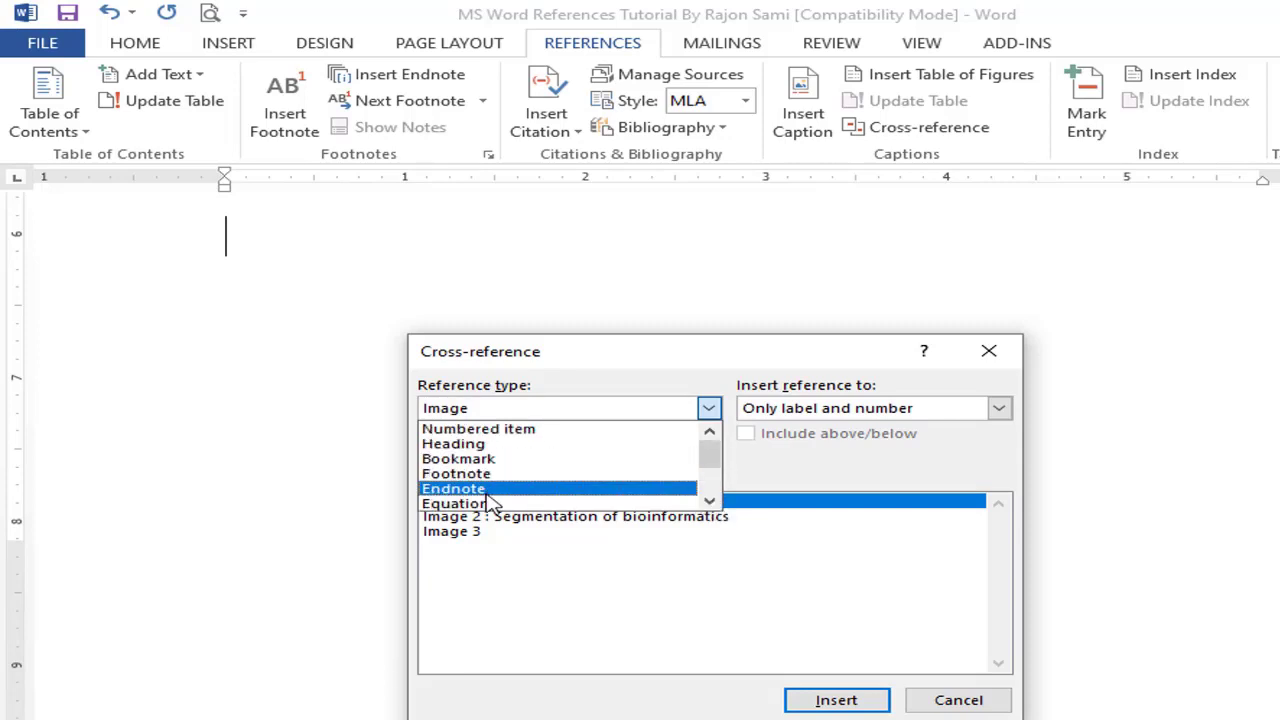
click(709, 501)
click(709, 501)
click(709, 501)
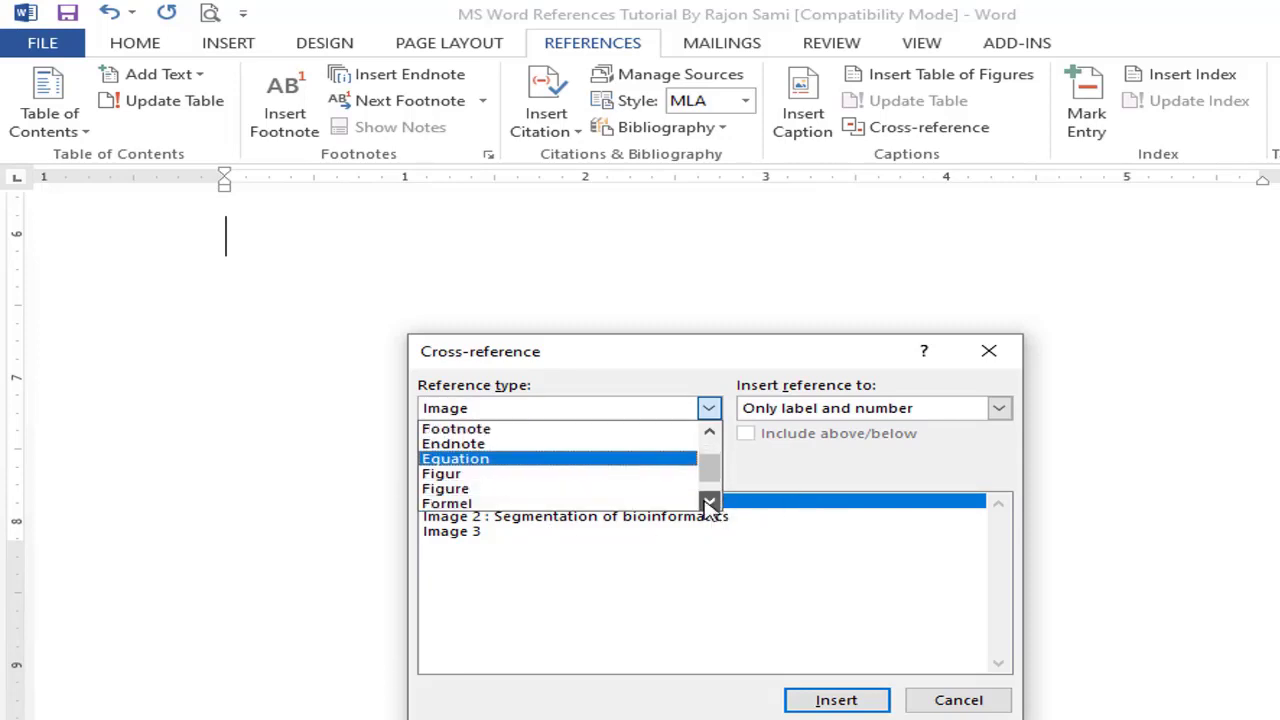
click(709, 501)
click(955, 700)
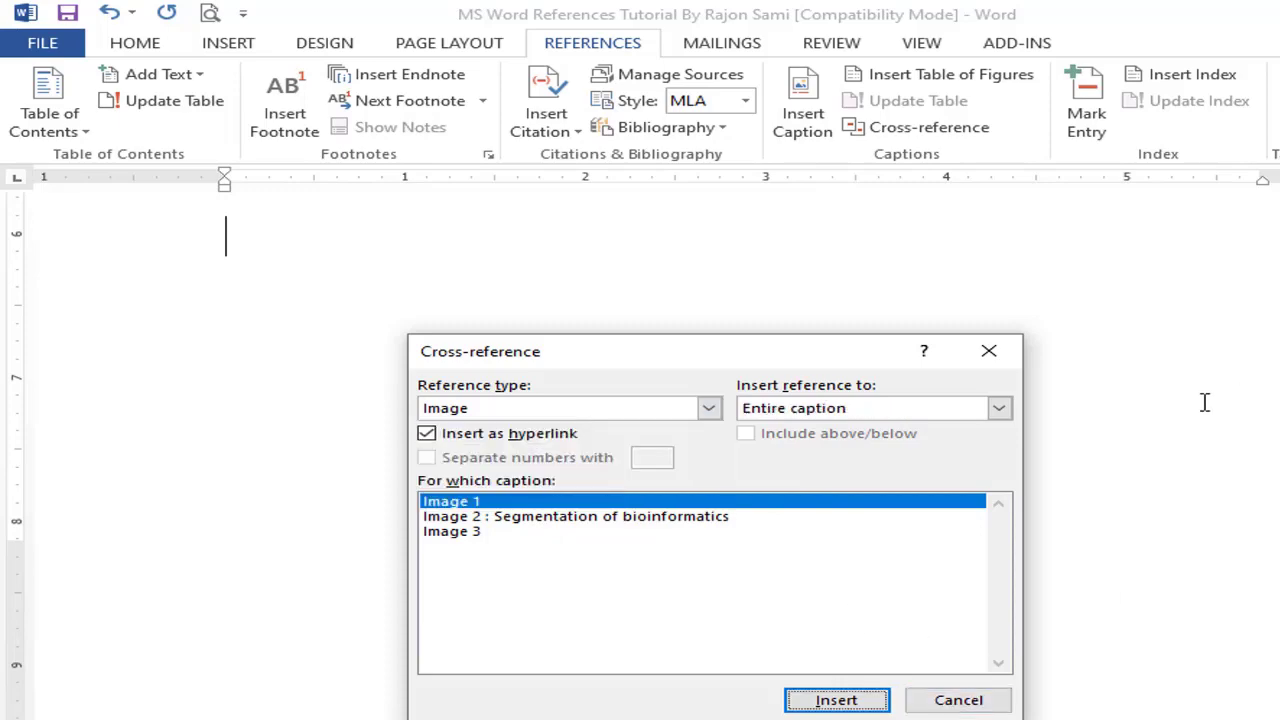
click(988, 351)
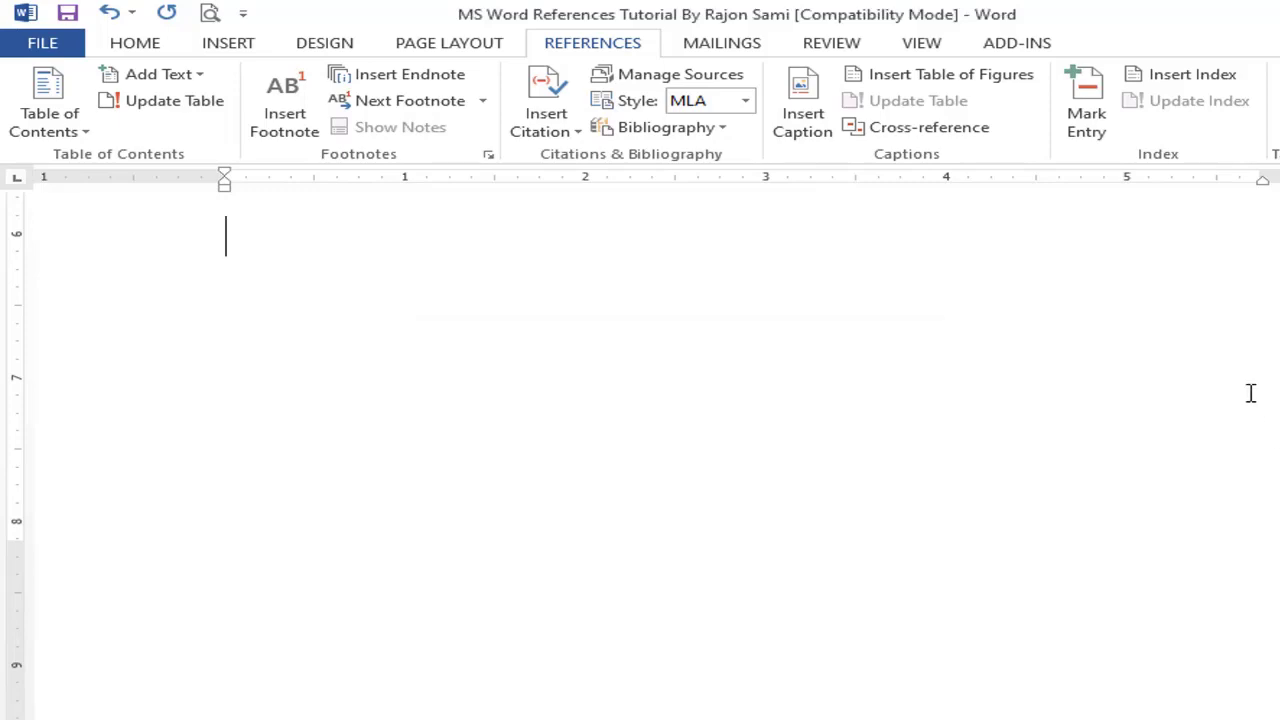
key(ctrl+Home)
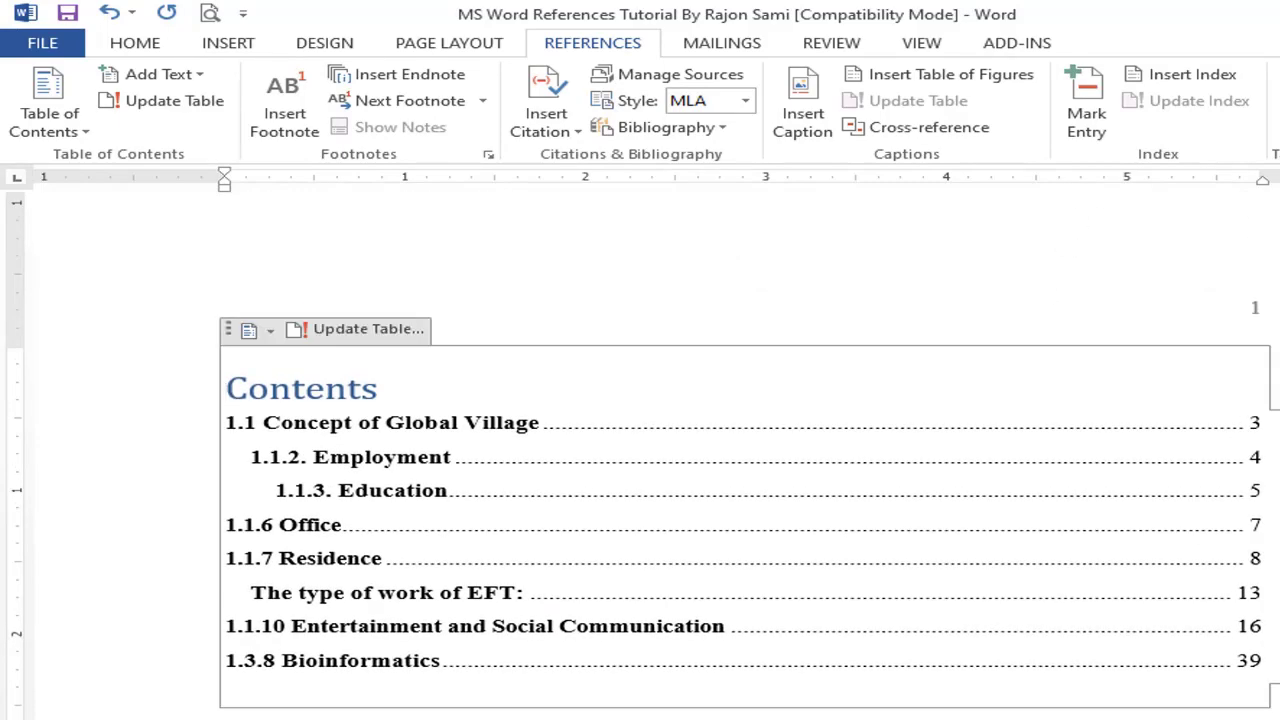
key(ctrl+End)
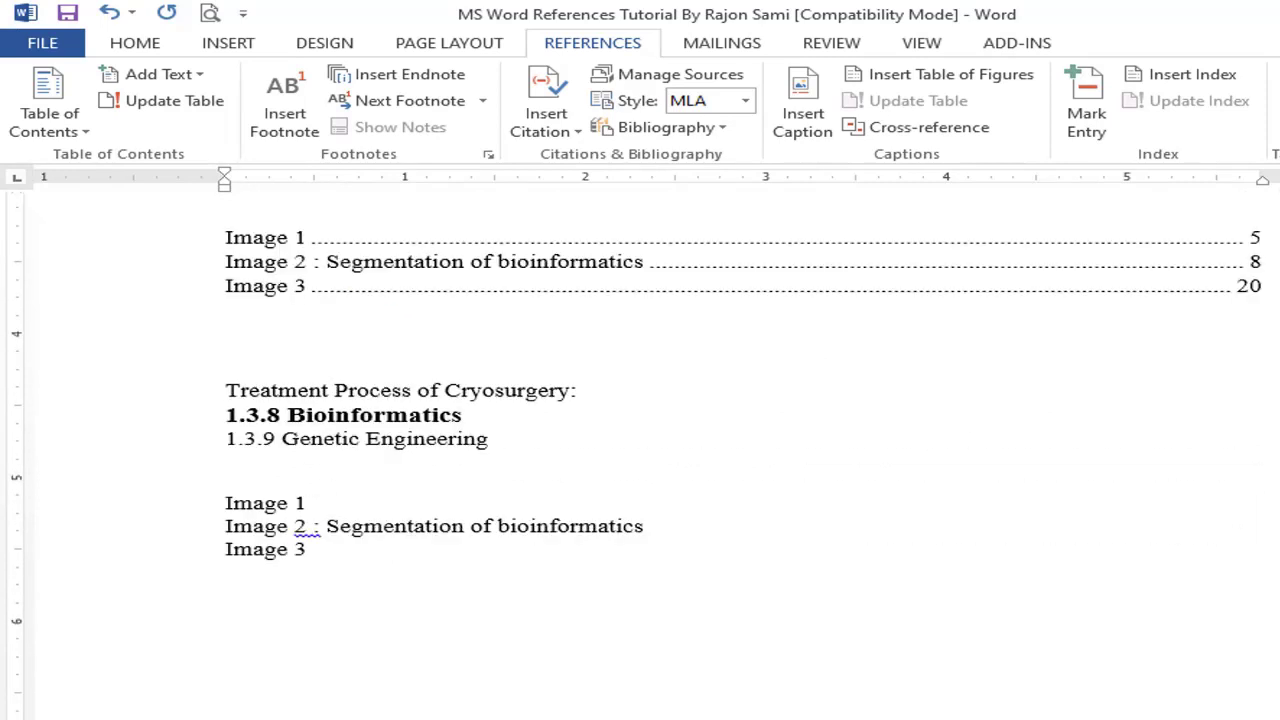